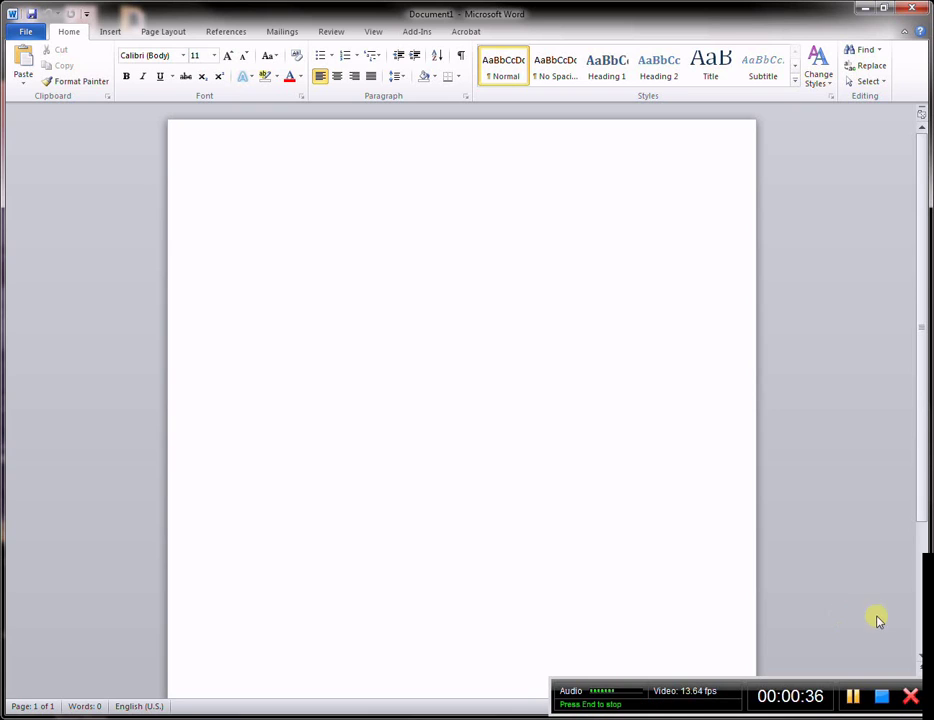
click(110, 31)
click(163, 31)
click(228, 32)
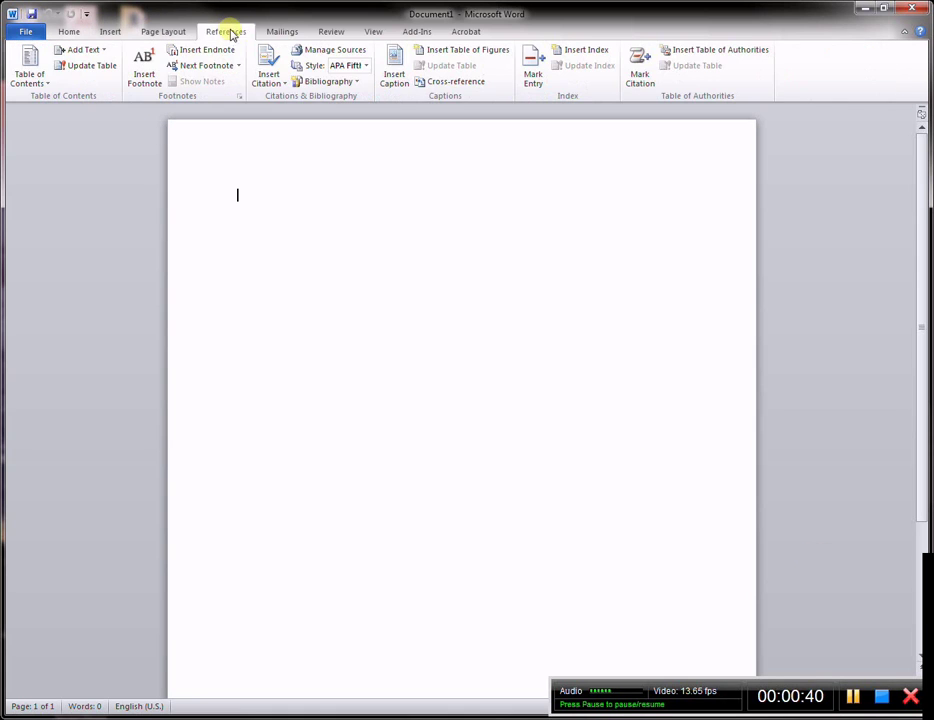
click(281, 31)
click(466, 32)
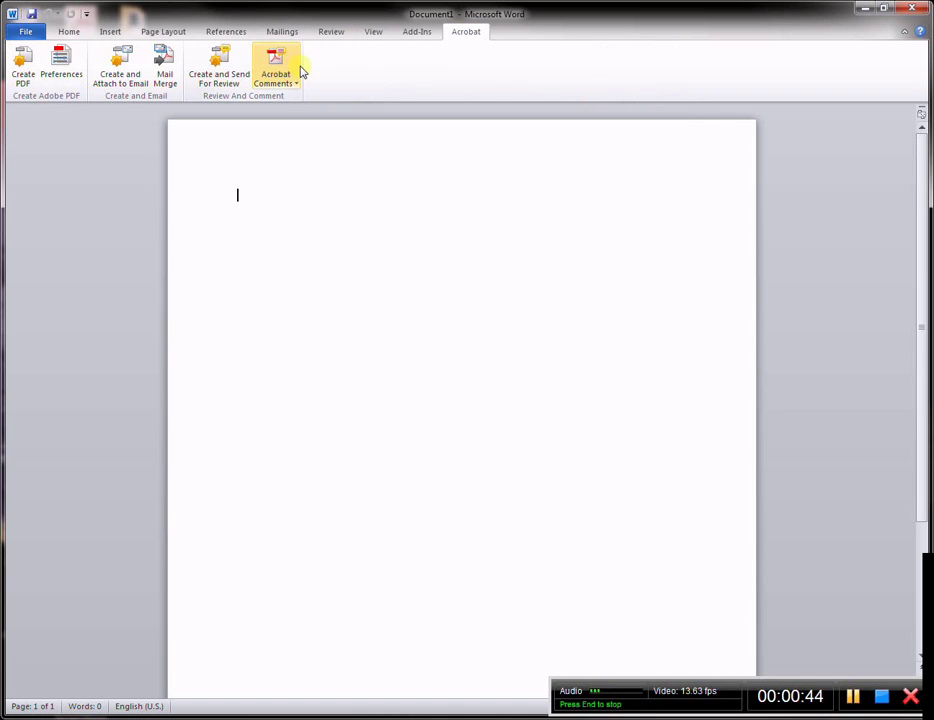
click(67, 33)
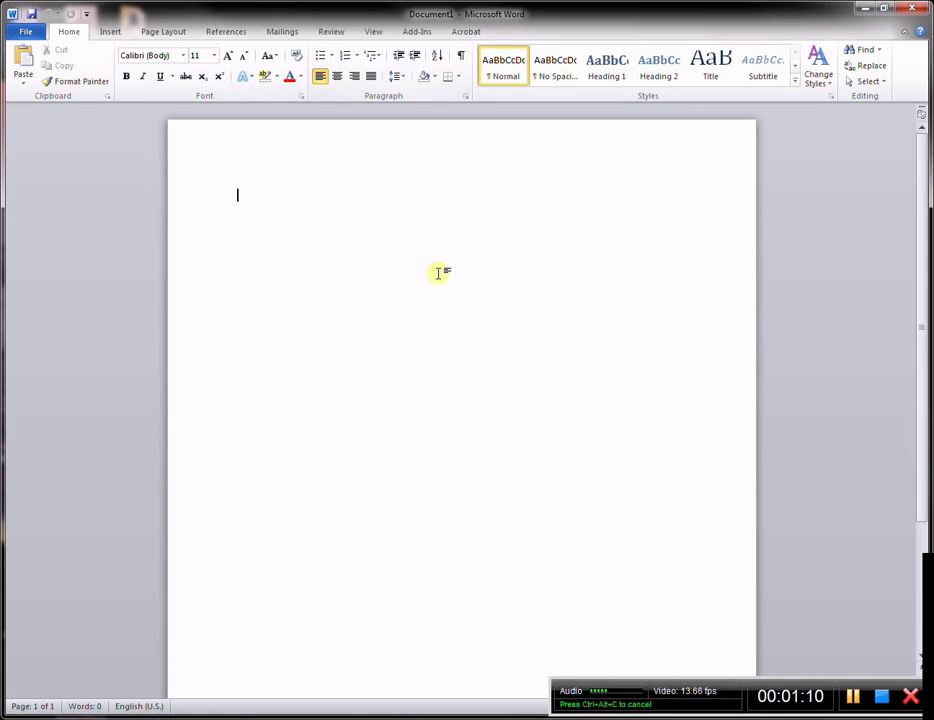
Paste the copied sample text with its headings into the blank document and dismiss the Adobe Updater notification.
key(ctrl+v)
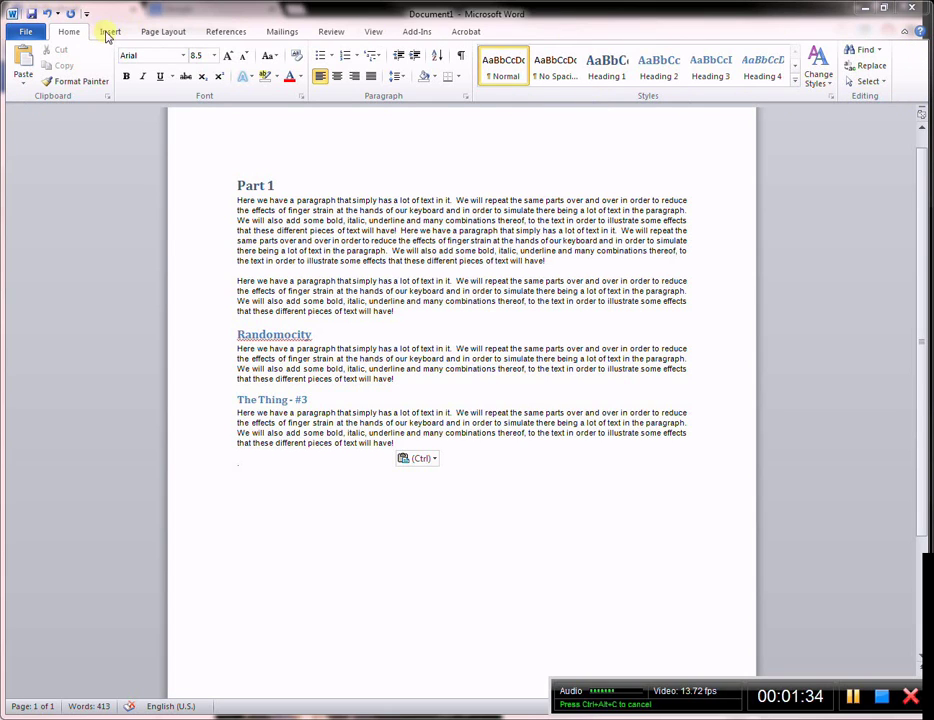
click(164, 33)
click(108, 31)
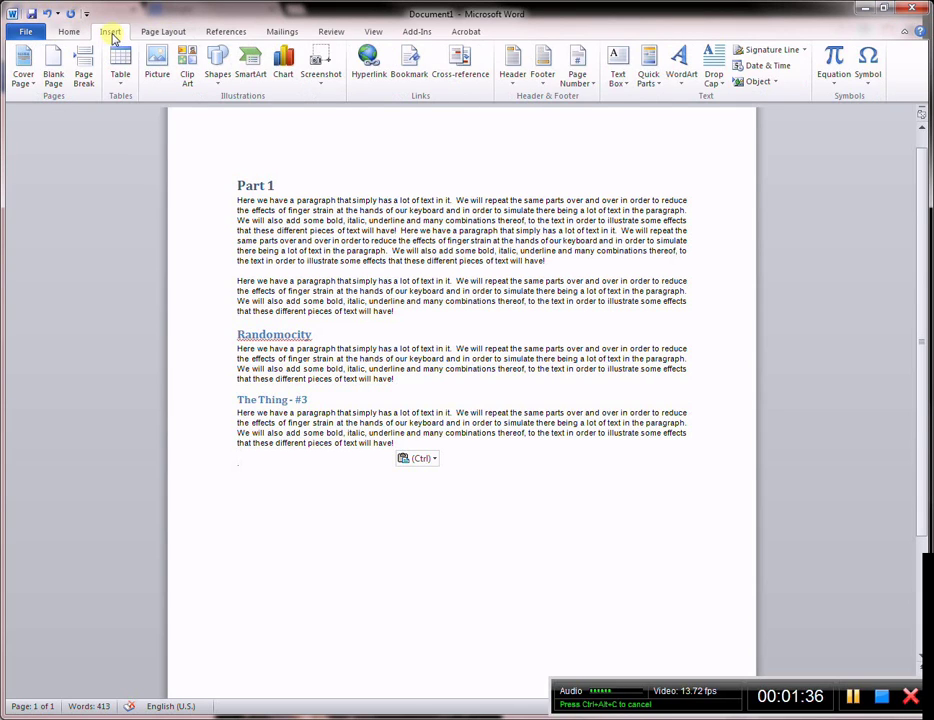
click(67, 33)
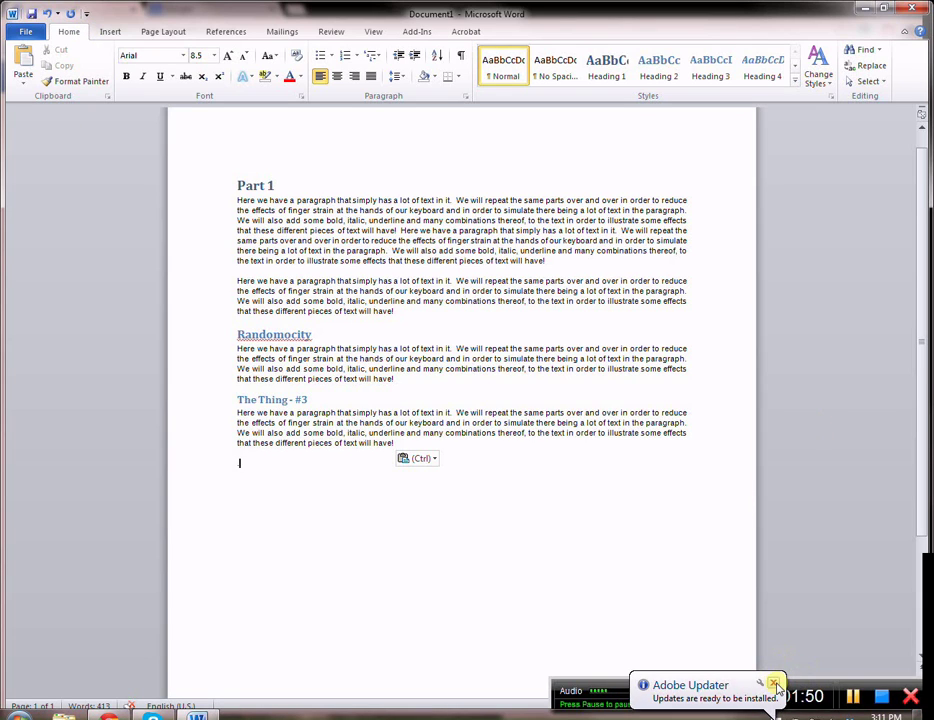
click(773, 684)
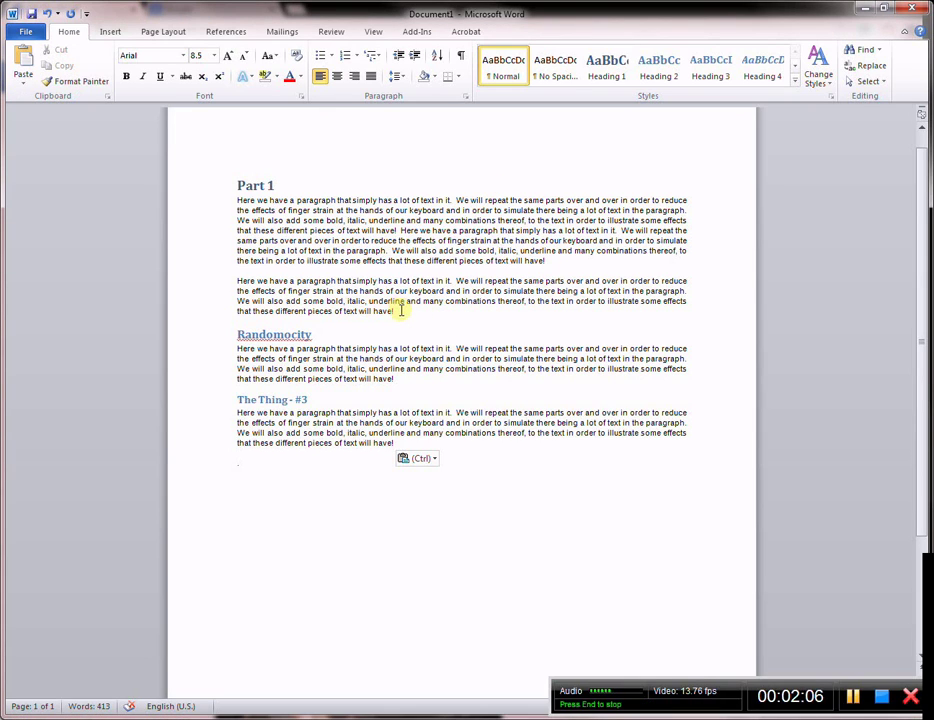
Move the second paragraph under Part 1 to the end of the document, below the paragraph under The Thing - #3.
drag(400, 311, 241, 284)
key(ctrl+c)
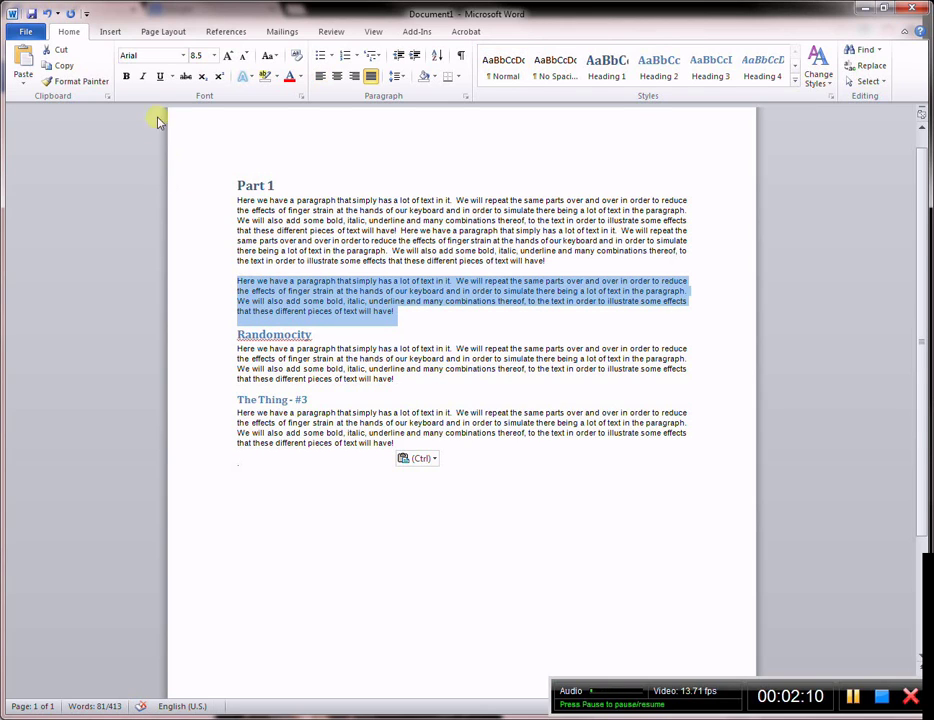
click(64, 53)
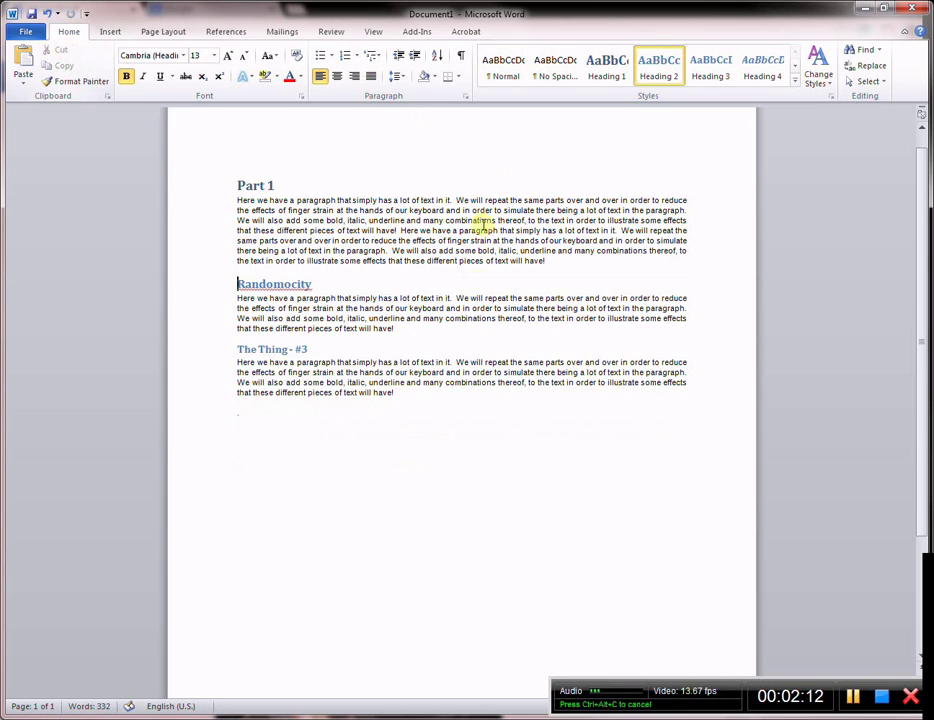
click(451, 394)
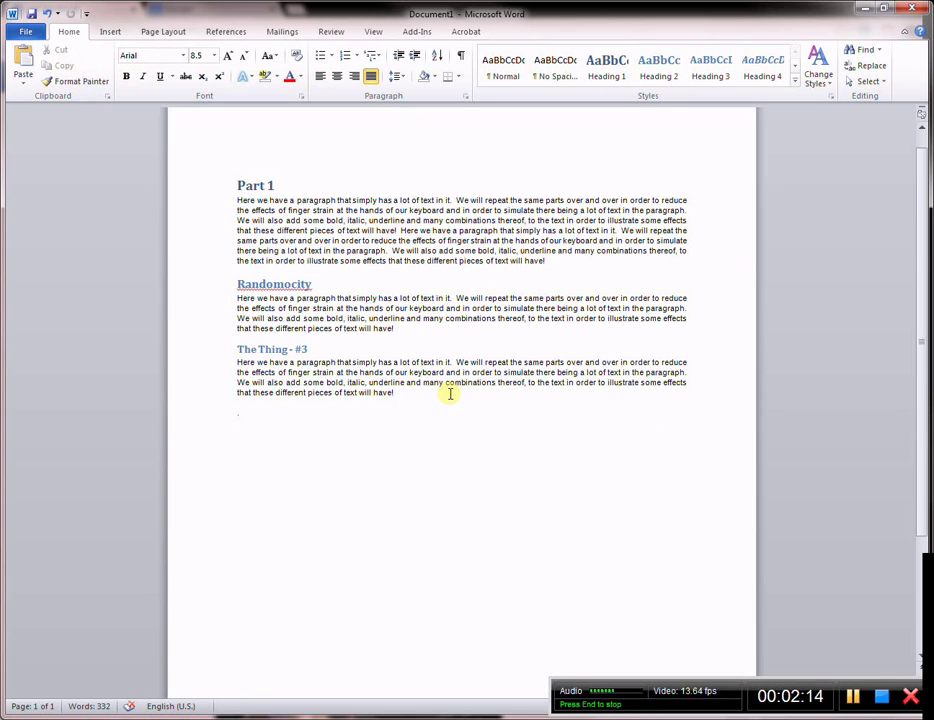
key(Return)
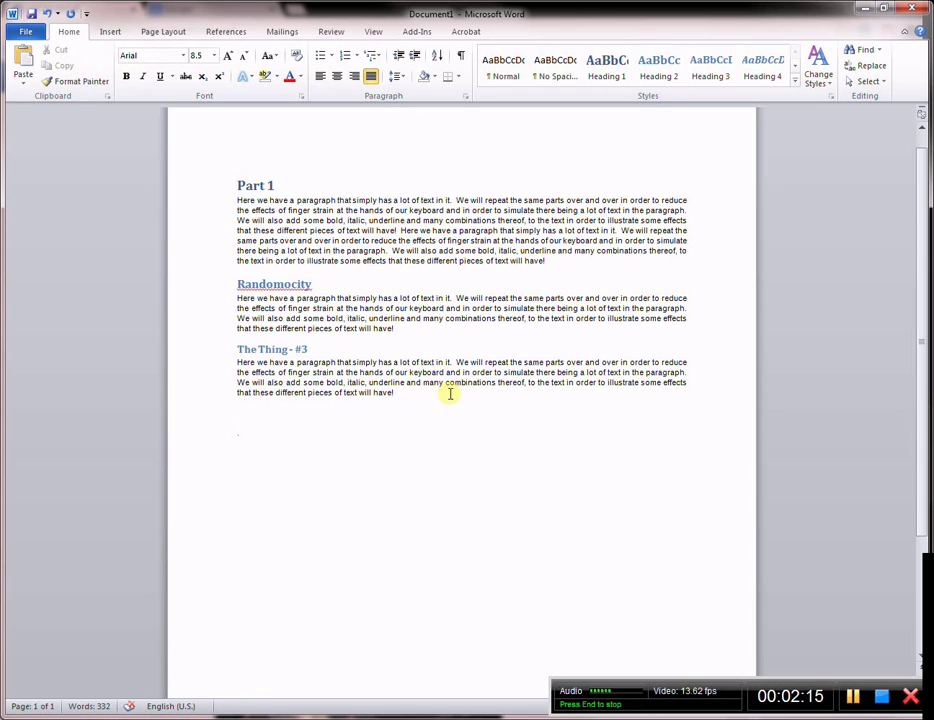
click(22, 62)
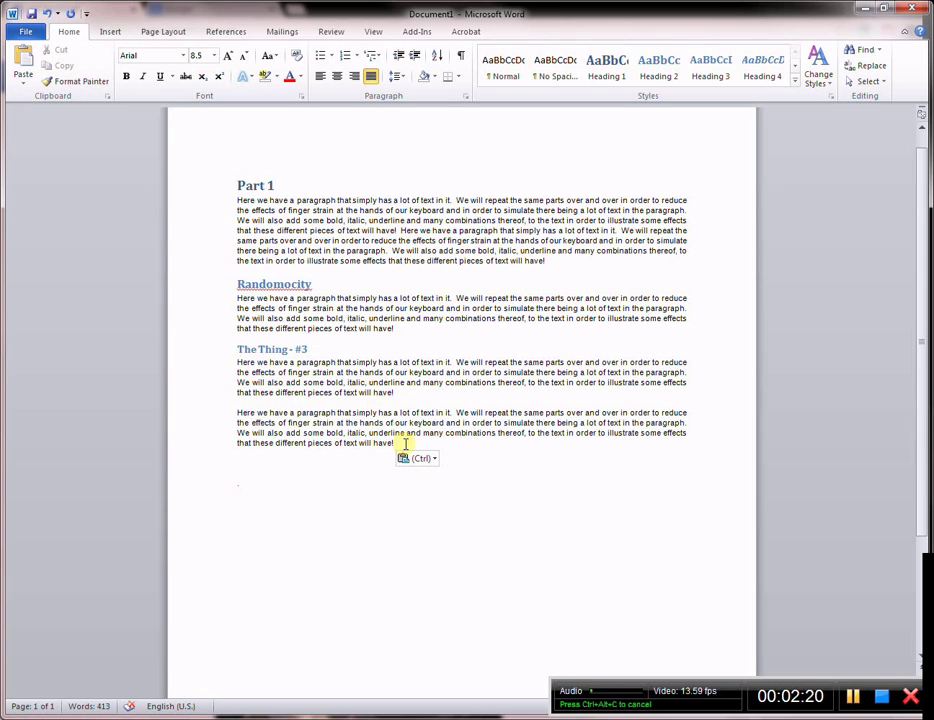
Copy the last paragraph under The Thing - #3 and paste a duplicate directly below it.
drag(396, 443, 243, 413)
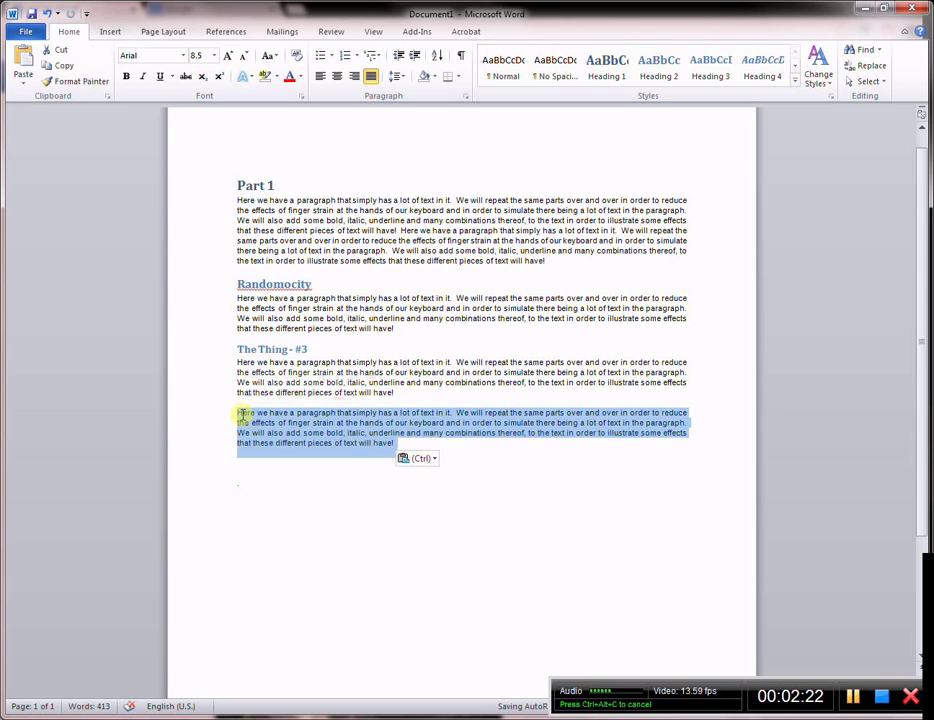
click(64, 66)
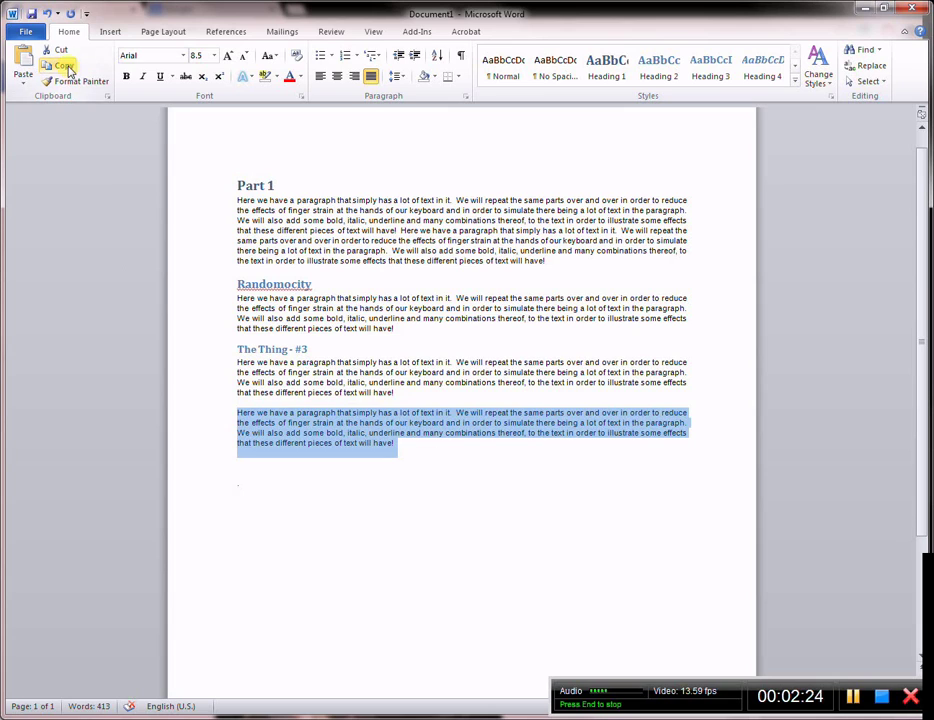
click(422, 452)
key(Return)
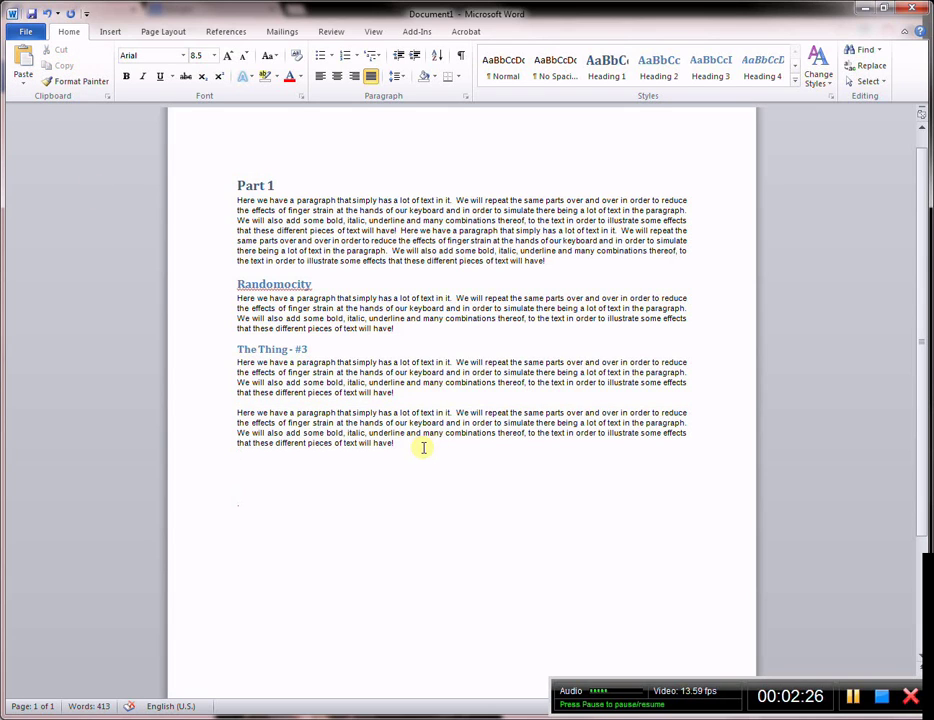
click(22, 62)
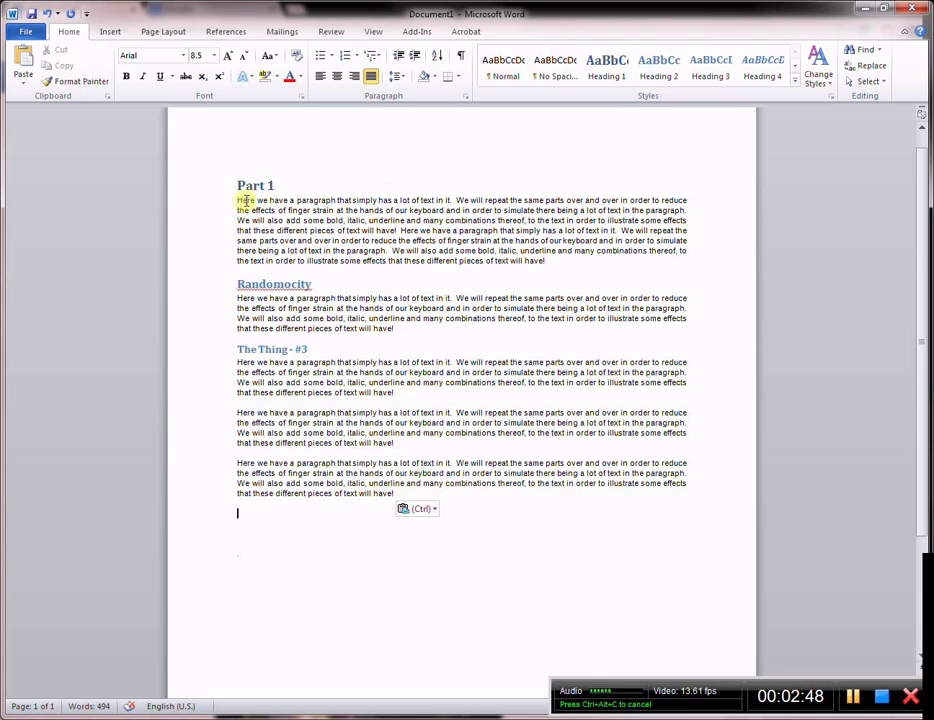
Format the paragraph under the Randomocity heading in Adobe Caslon Pro Bold at size 16.
drag(237, 200, 290, 201)
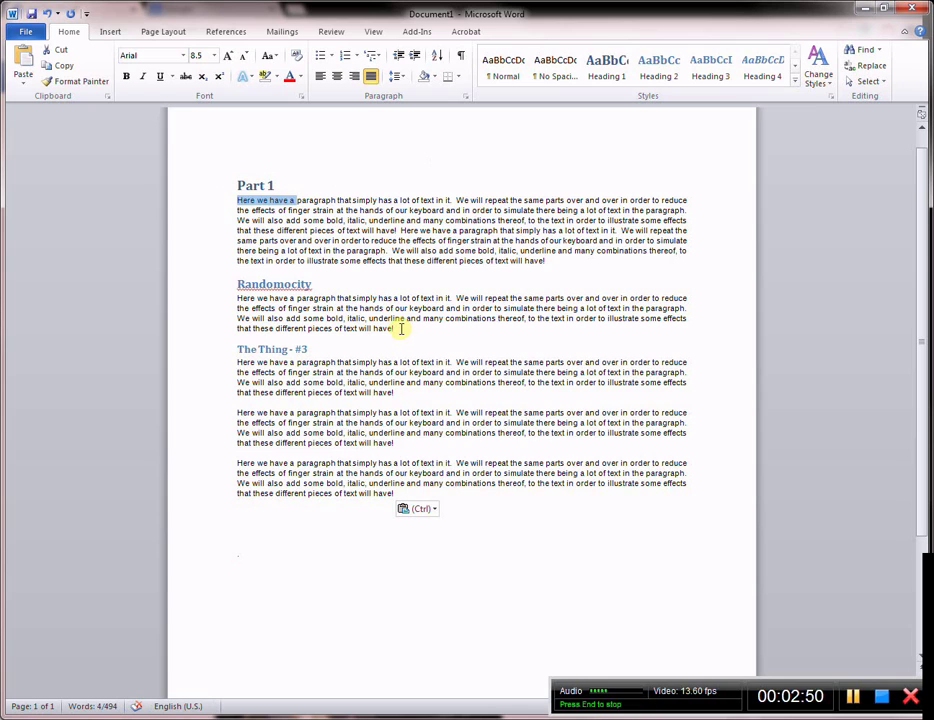
click(396, 326)
drag(398, 326, 240, 300)
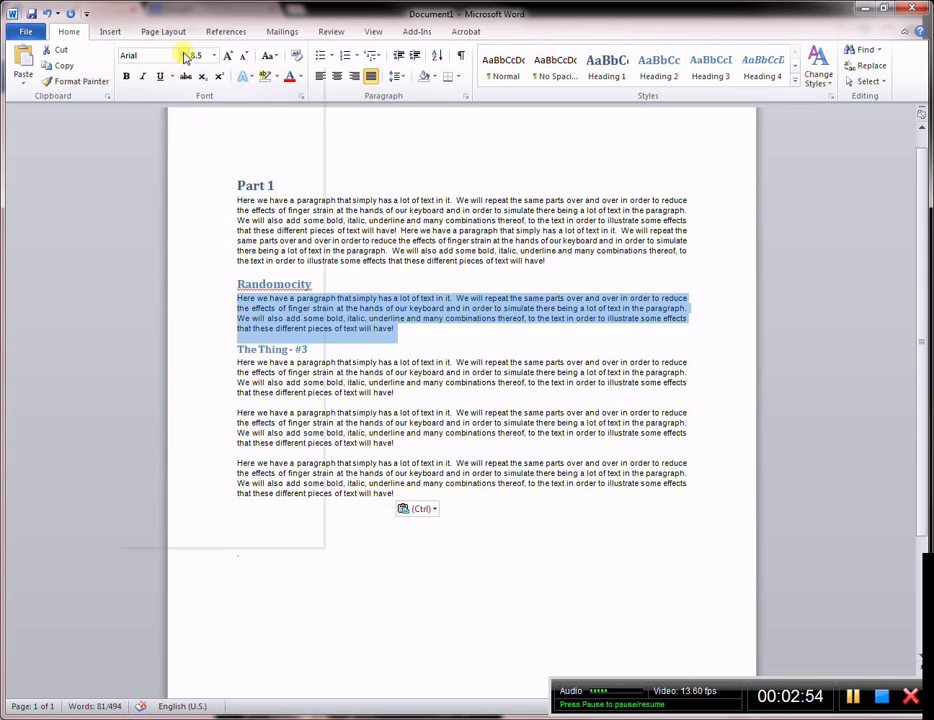
click(182, 56)
click(150, 184)
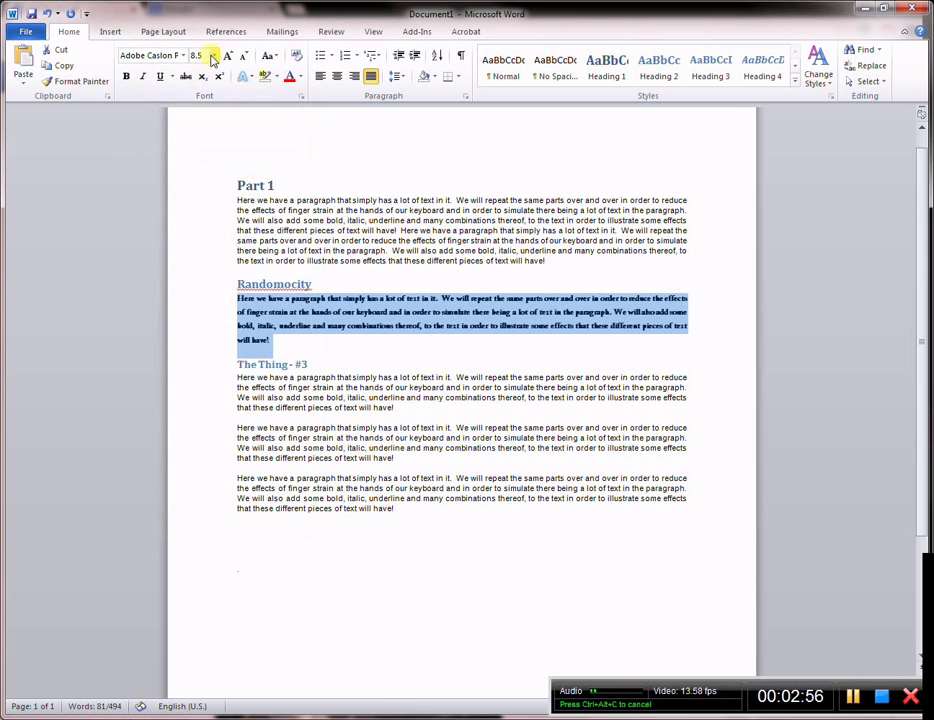
click(214, 56)
click(196, 144)
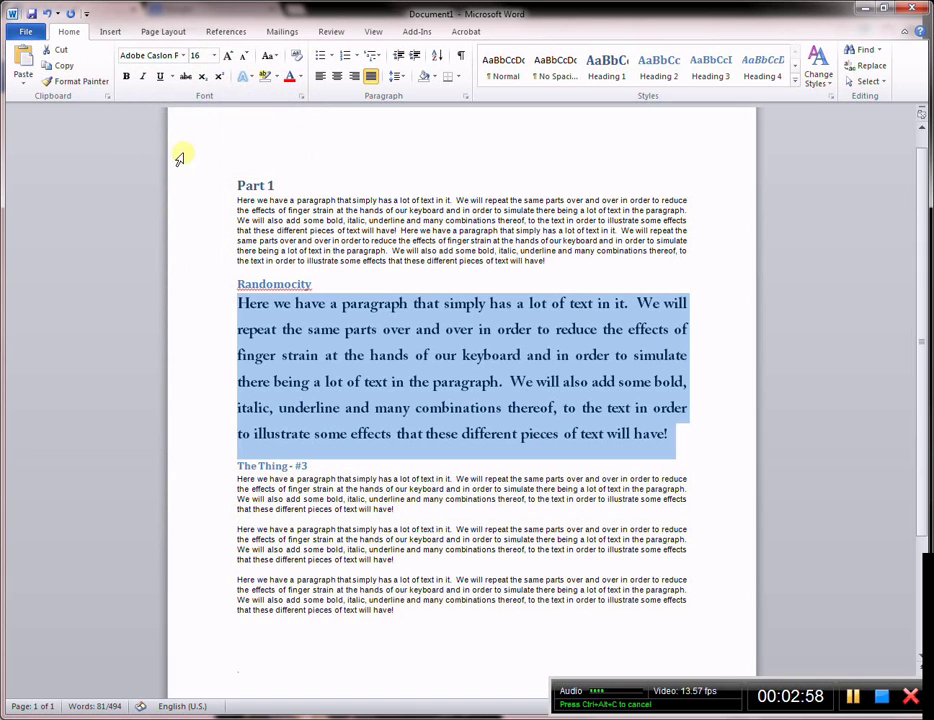
click(719, 432)
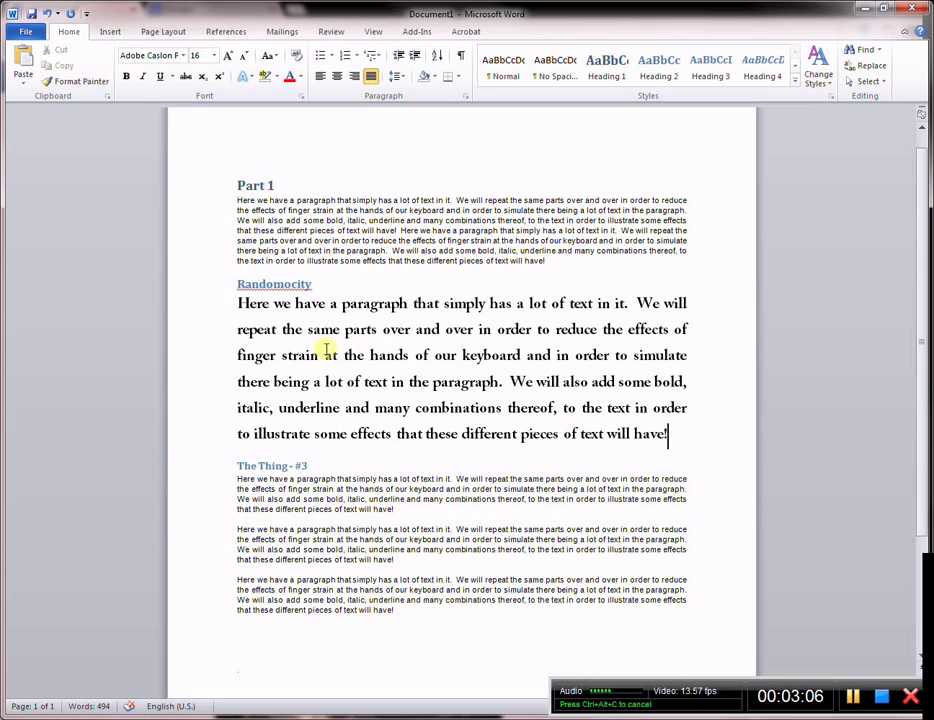
Set the Randomocity paragraph to Arial at size 8.5, matching the font of the Part 1 paragraph.
click(307, 201)
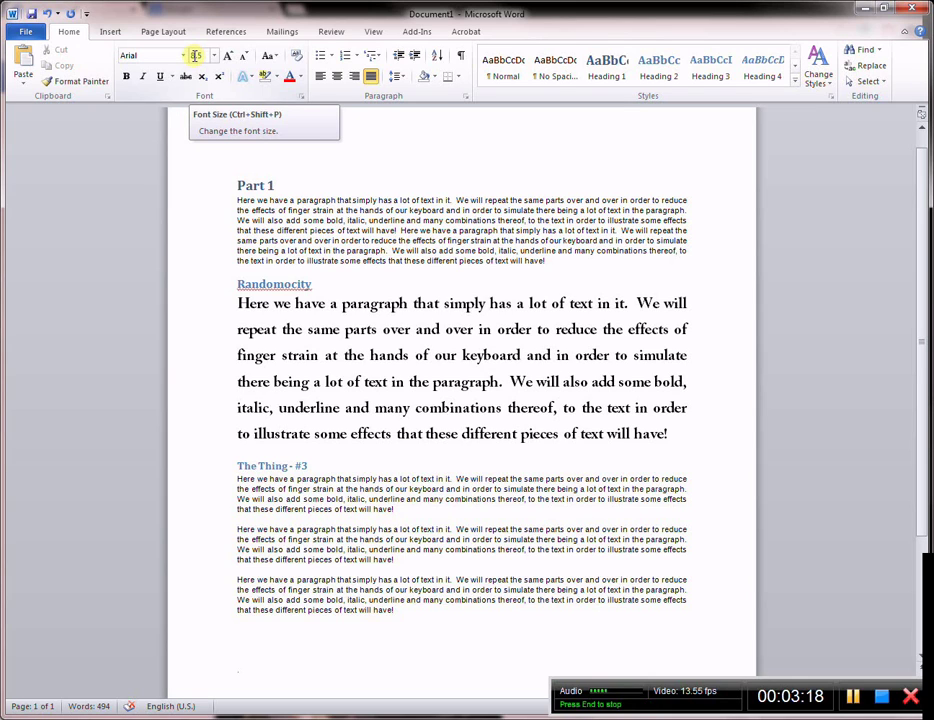
drag(236, 200, 382, 228)
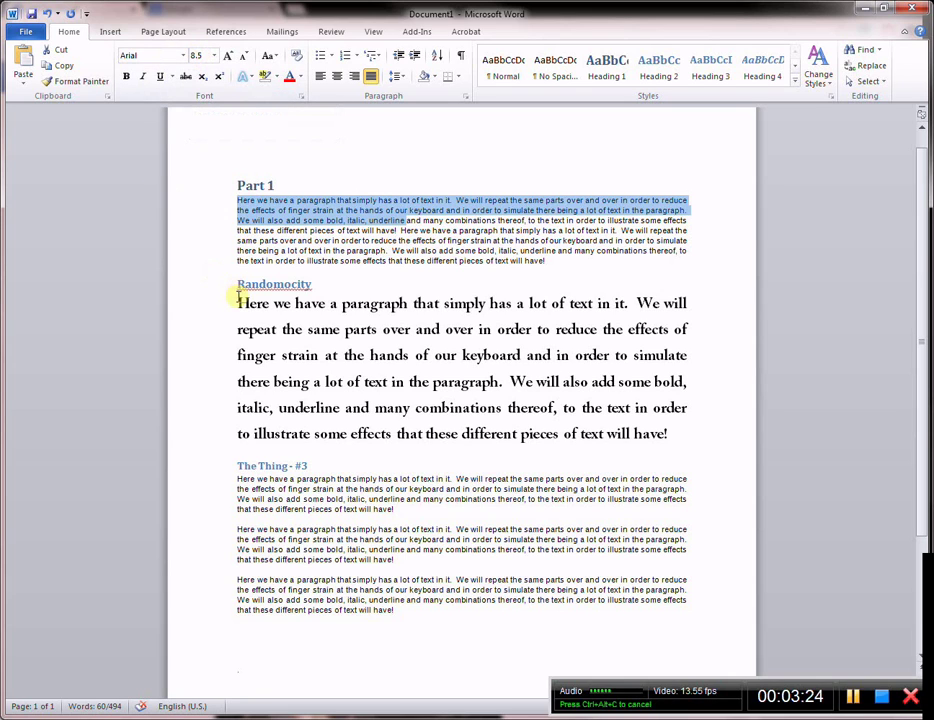
drag(238, 303, 668, 434)
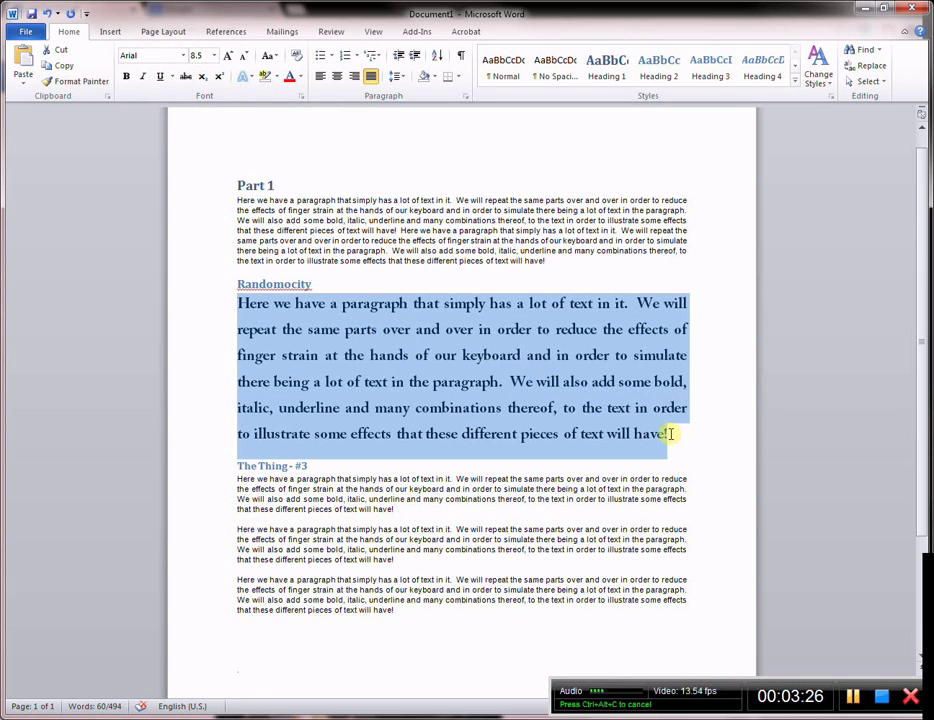
click(183, 55)
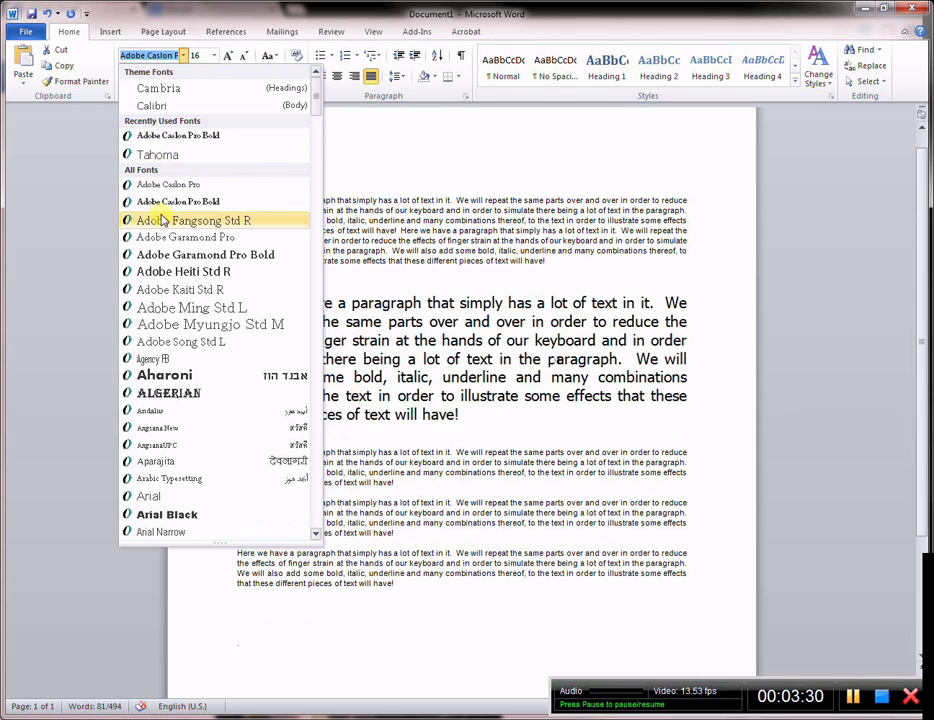
click(168, 501)
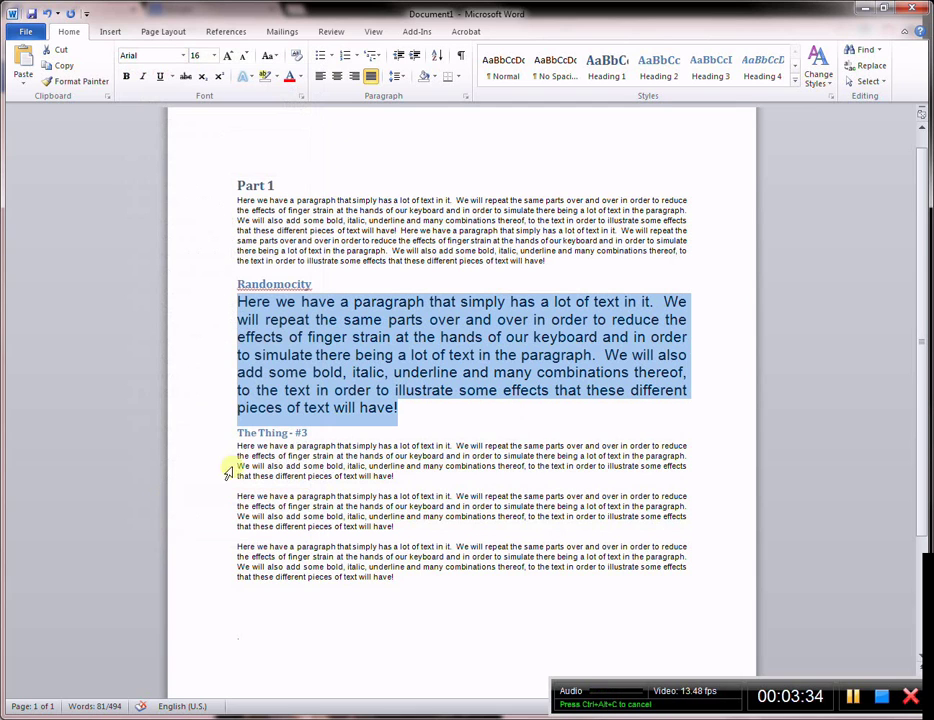
click(214, 57)
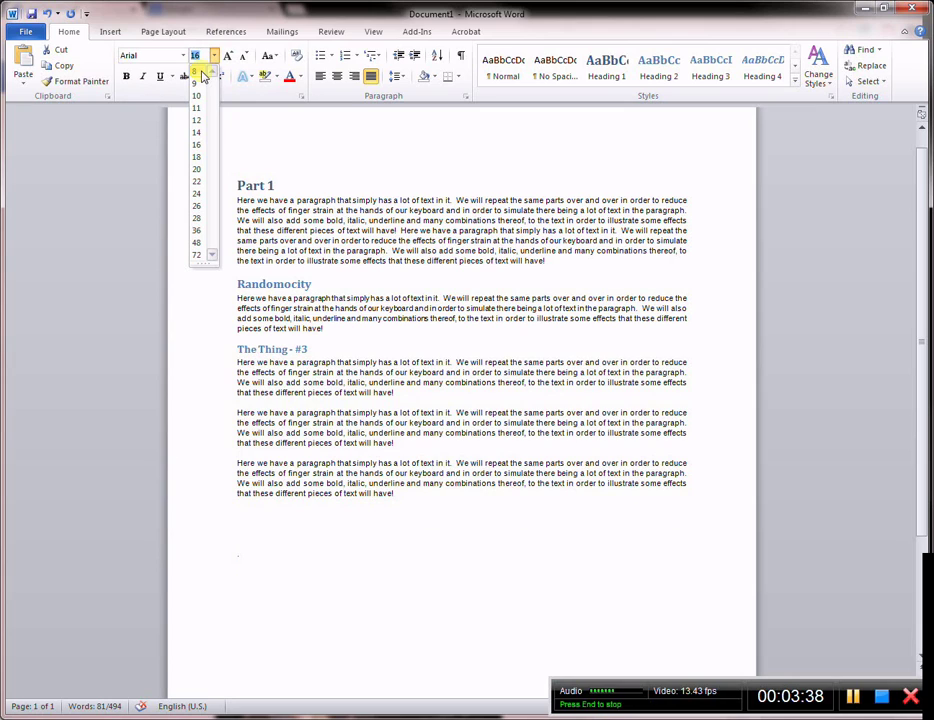
click(203, 77)
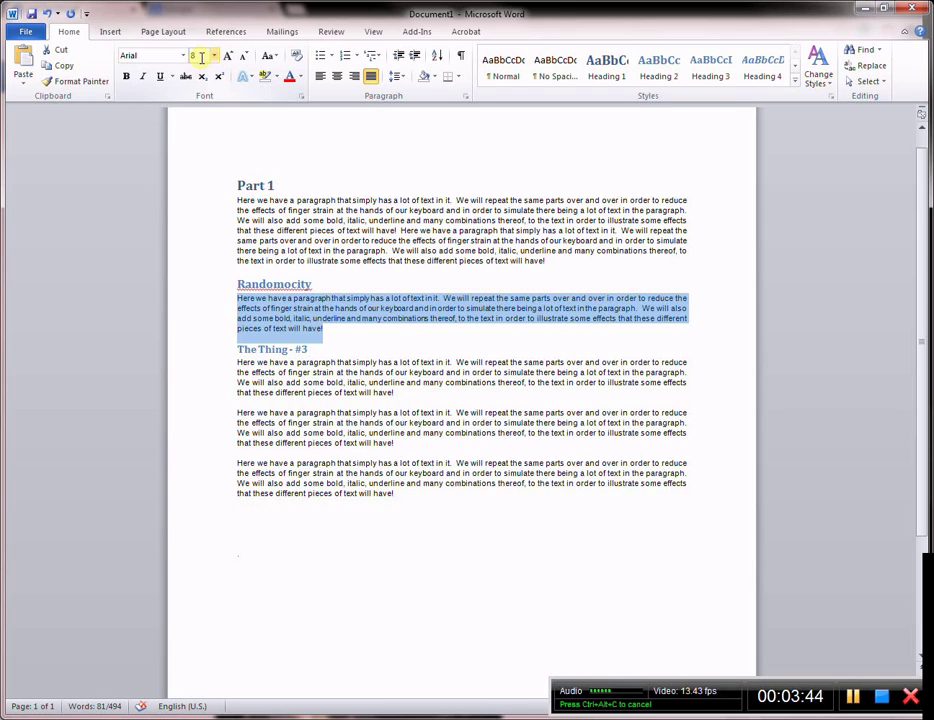
key(Return)
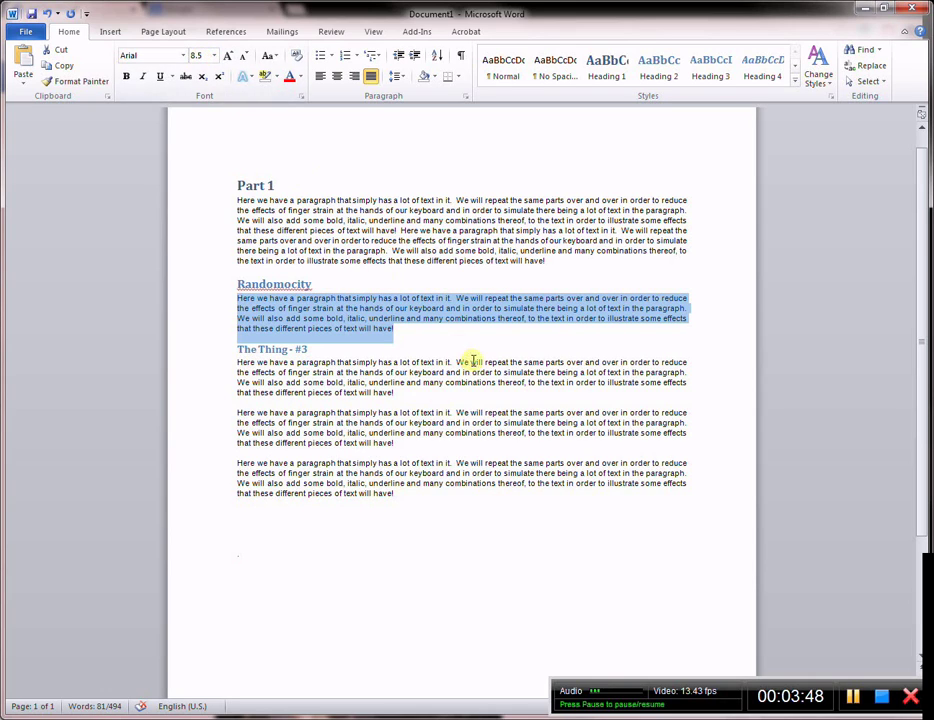
click(415, 328)
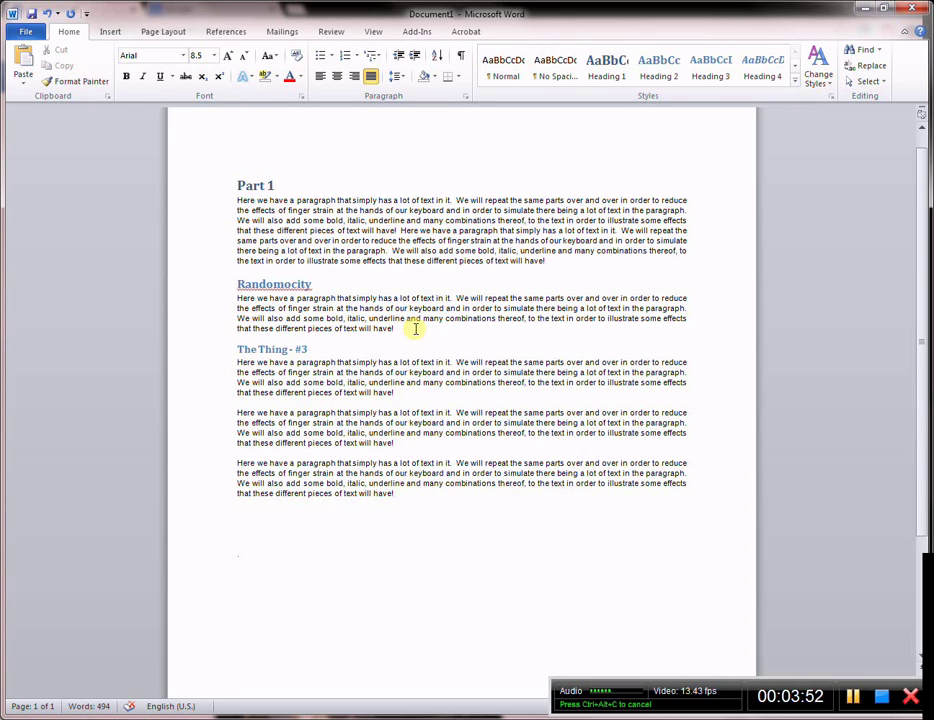
drag(417, 327, 240, 297)
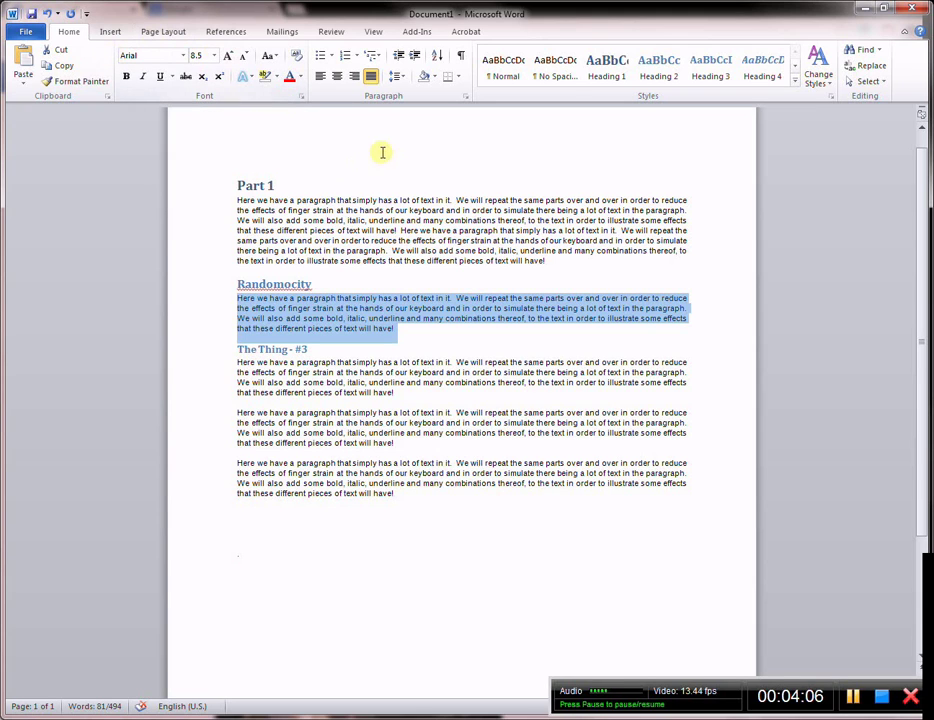
Undo the Arial font and size changes made to the Randomocity paragraph.
key(ctrl+z)
key(ctrl+z)
key(ctrl+z)
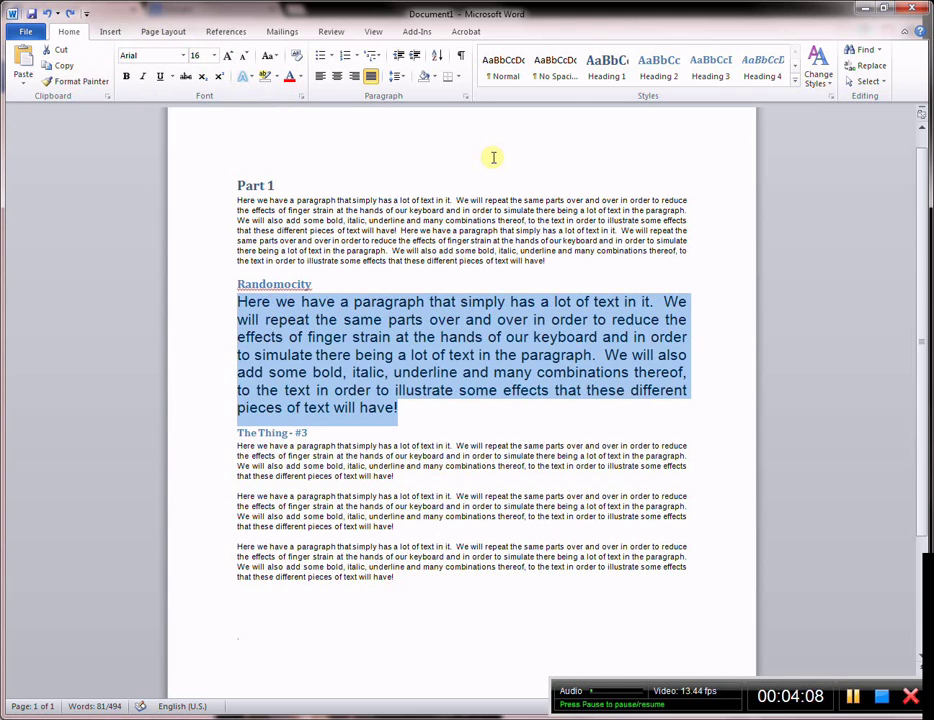
click(681, 434)
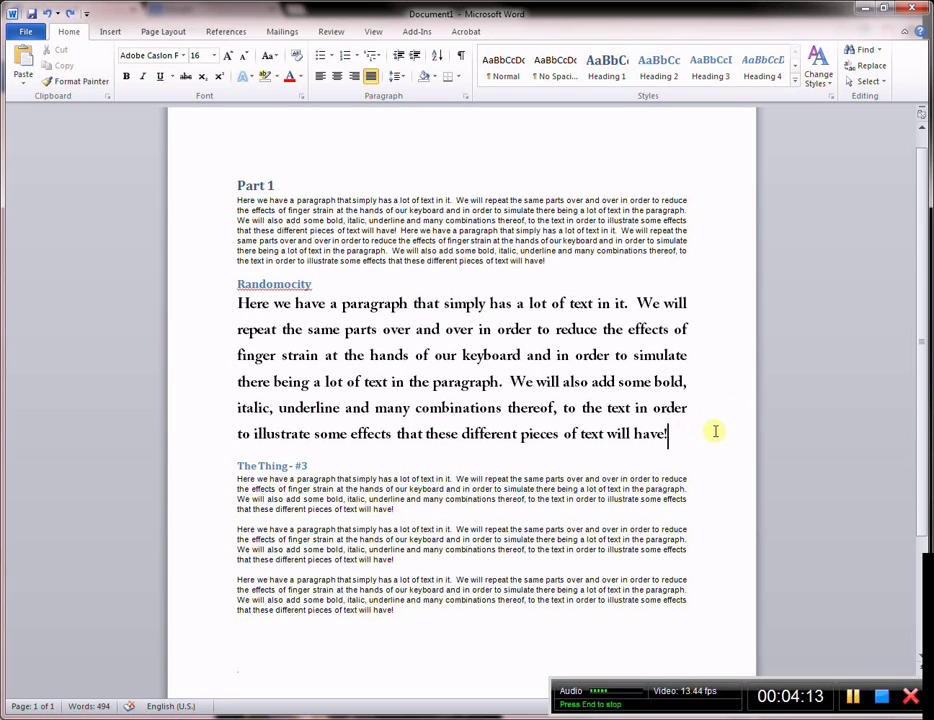
Copy the Part 1 paragraph's formatting onto the first two sentences of the Randomocity paragraph with Format Painter.
drag(237, 200, 352, 201)
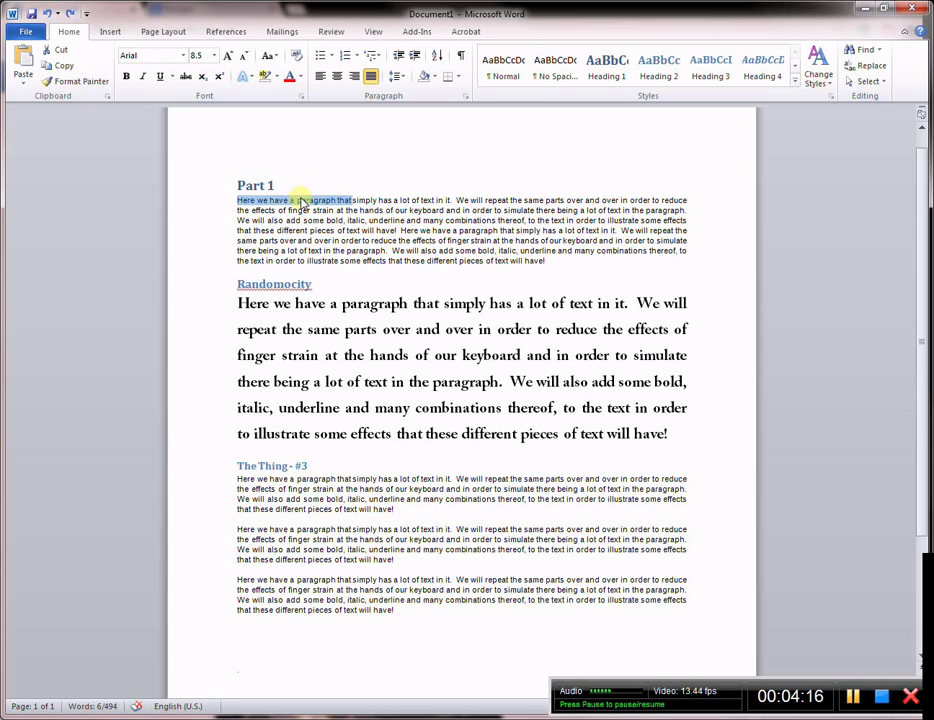
click(79, 84)
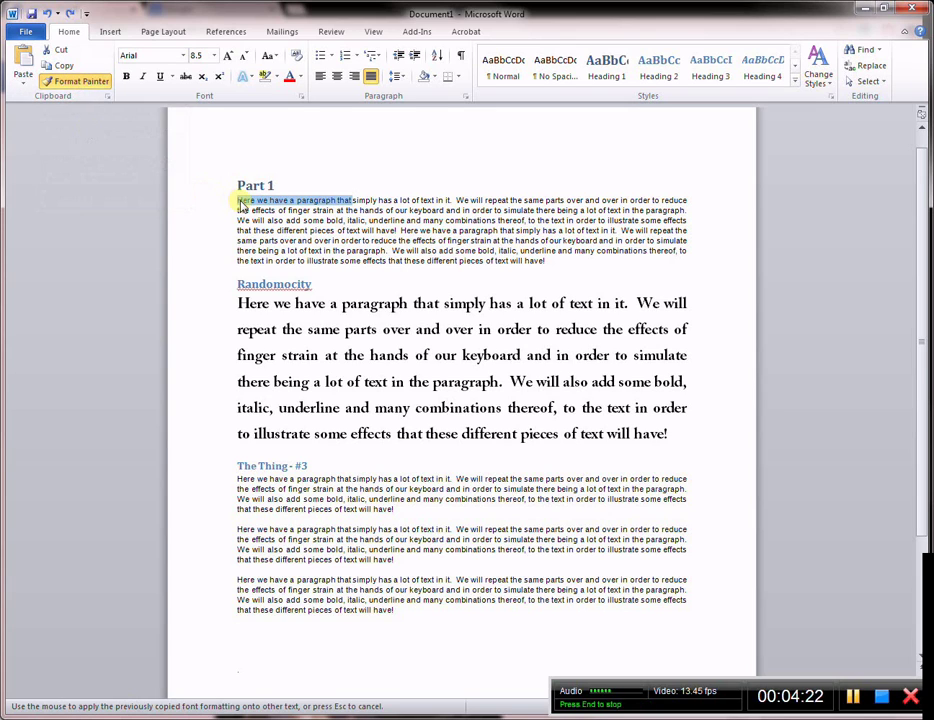
drag(241, 205, 353, 203)
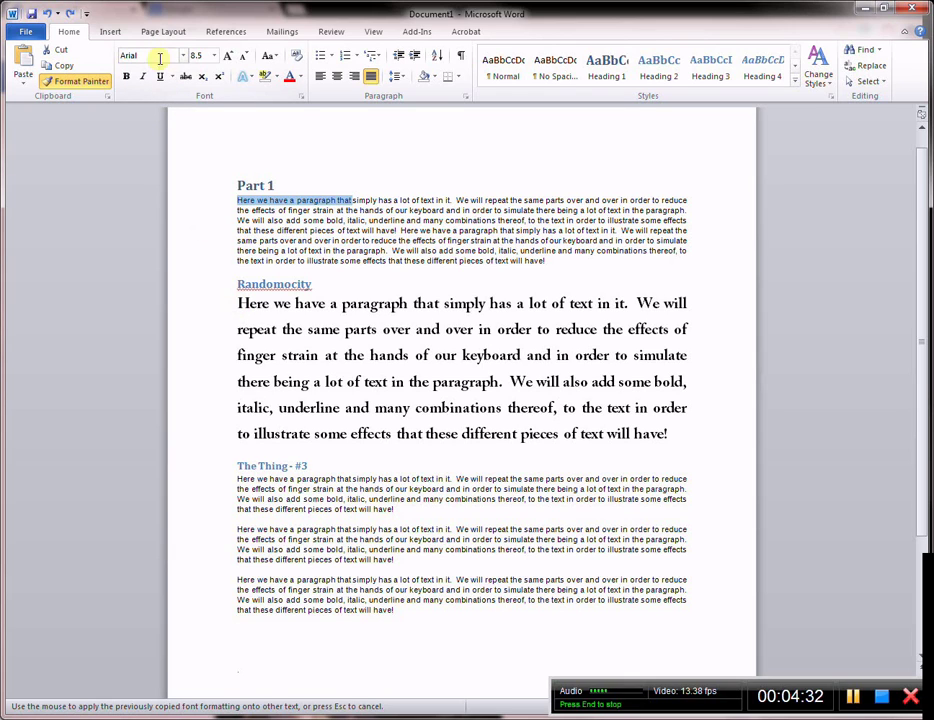
mouse_move(236, 302)
mouse_down()
mouse_move(573, 384)
mouse_move(660, 415)
mouse_move(671, 432)
mouse_move(602, 427)
mouse_move(512, 382)
mouse_up()
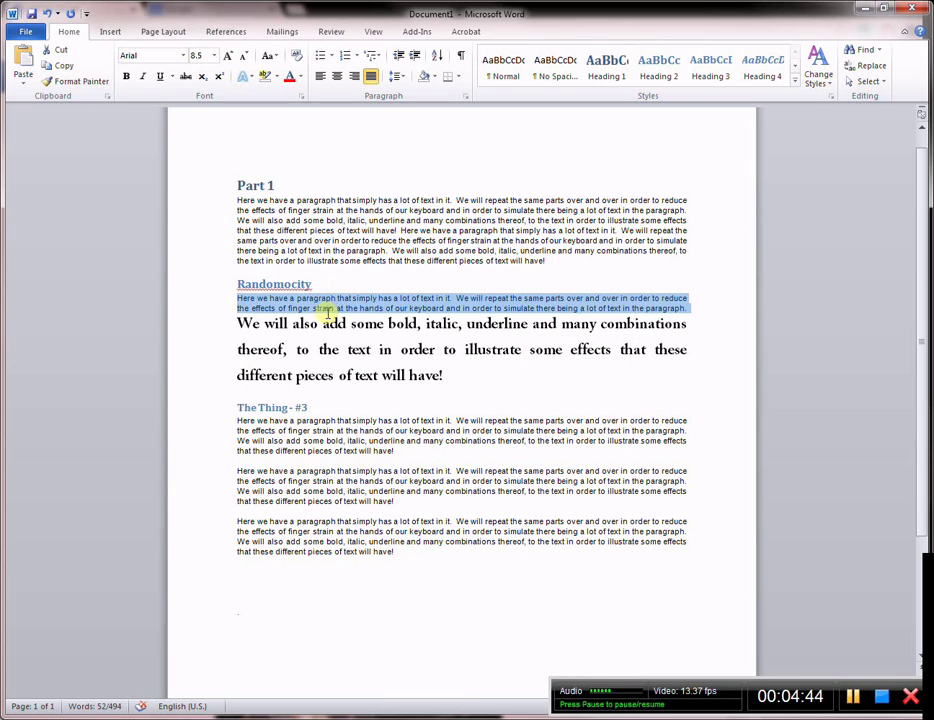
click(333, 323)
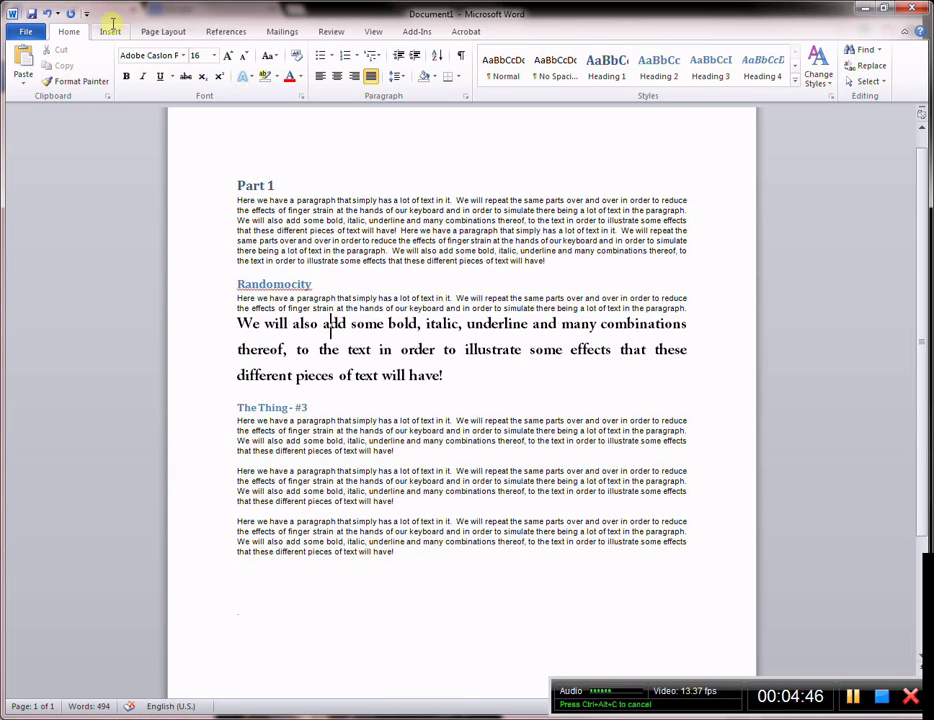
Apply the formatting of the Randomocity paragraph's opening words to its remaining sentence with Format Painter.
click(183, 55)
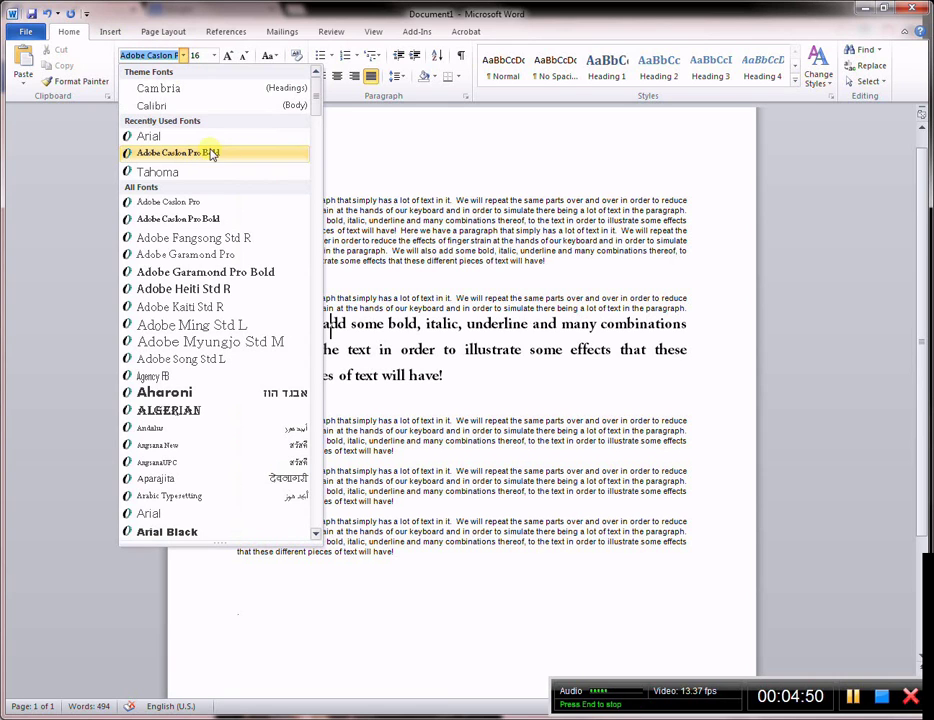
click(198, 55)
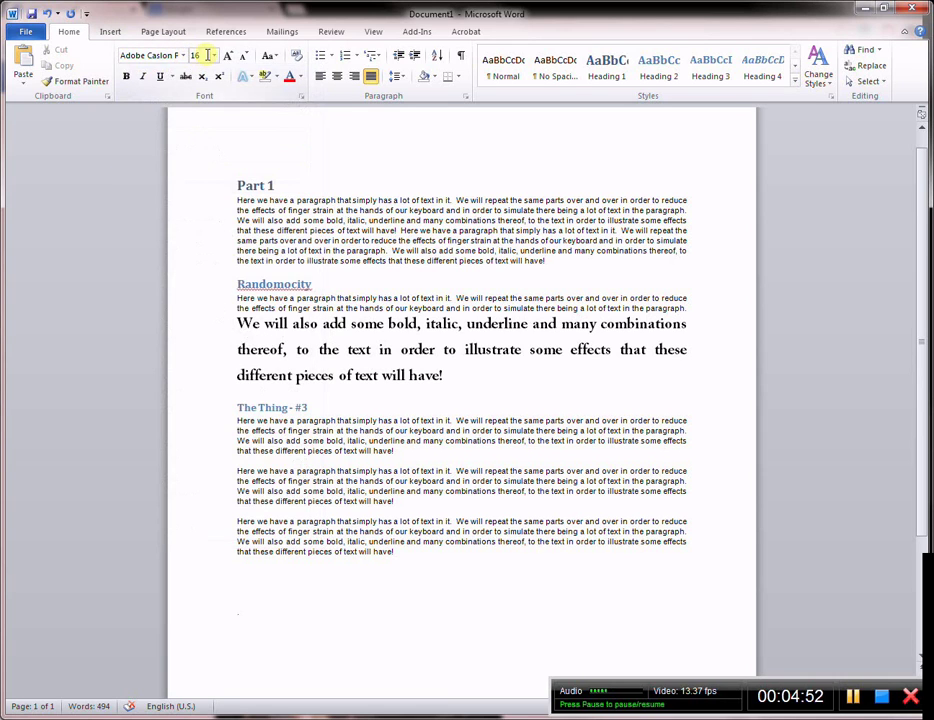
drag(237, 298, 353, 298)
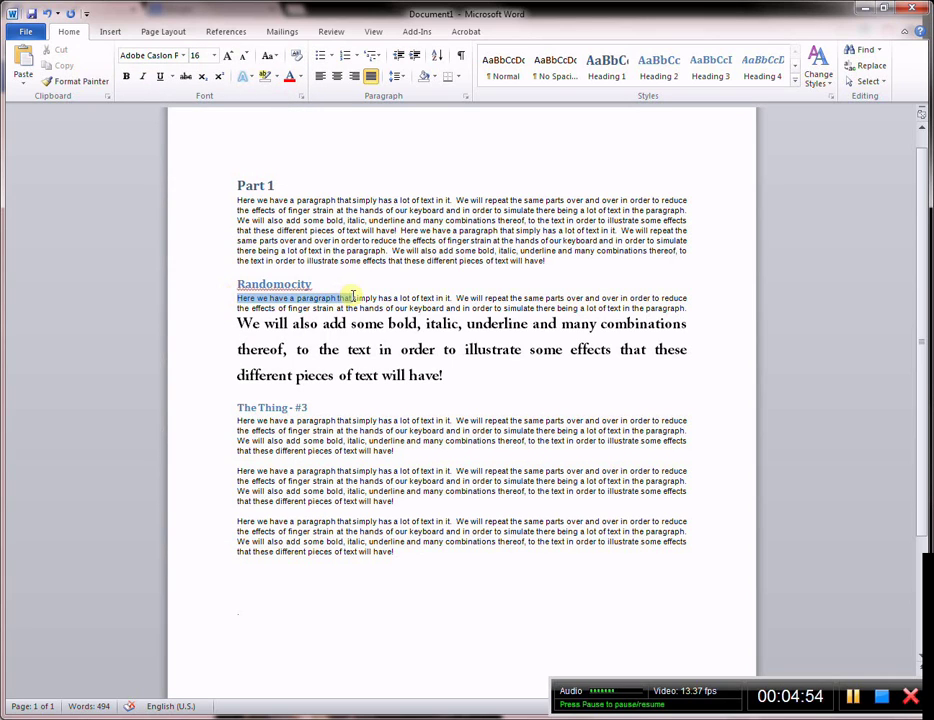
click(80, 81)
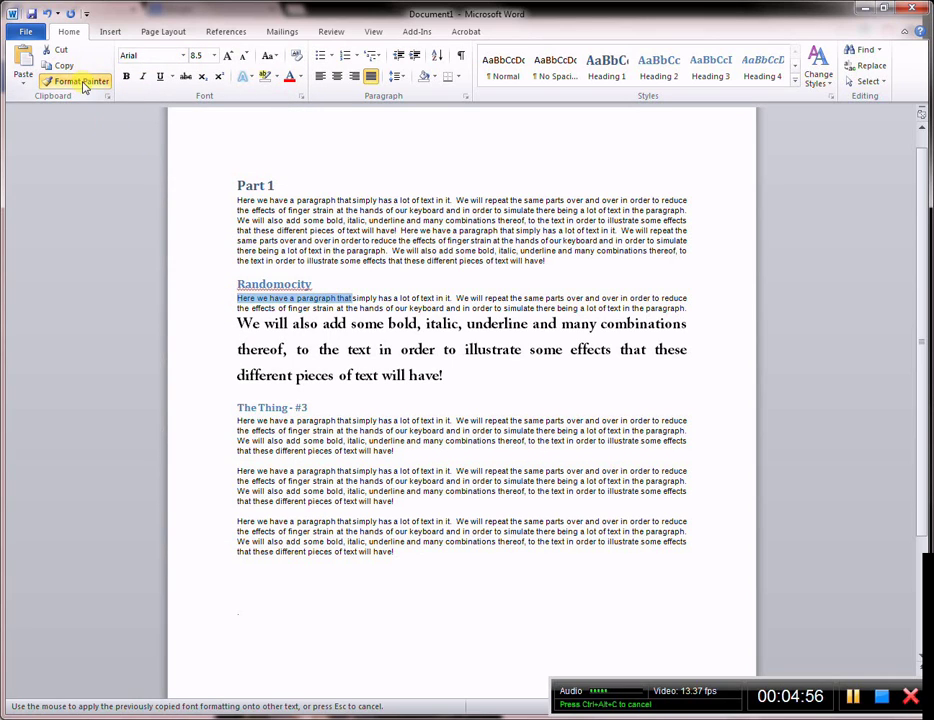
drag(463, 377, 246, 330)
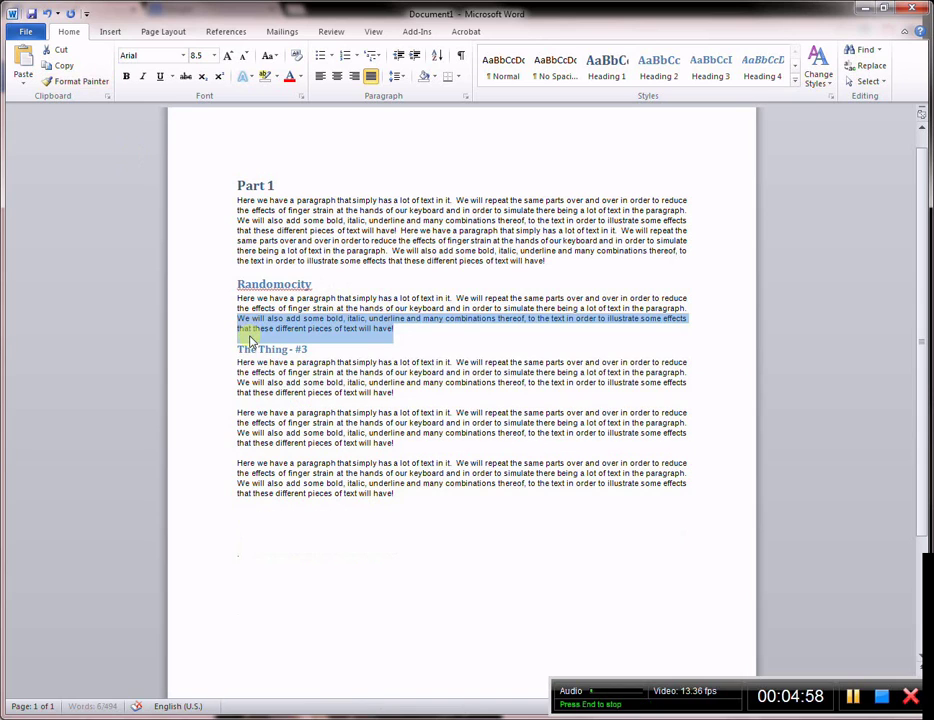
click(488, 340)
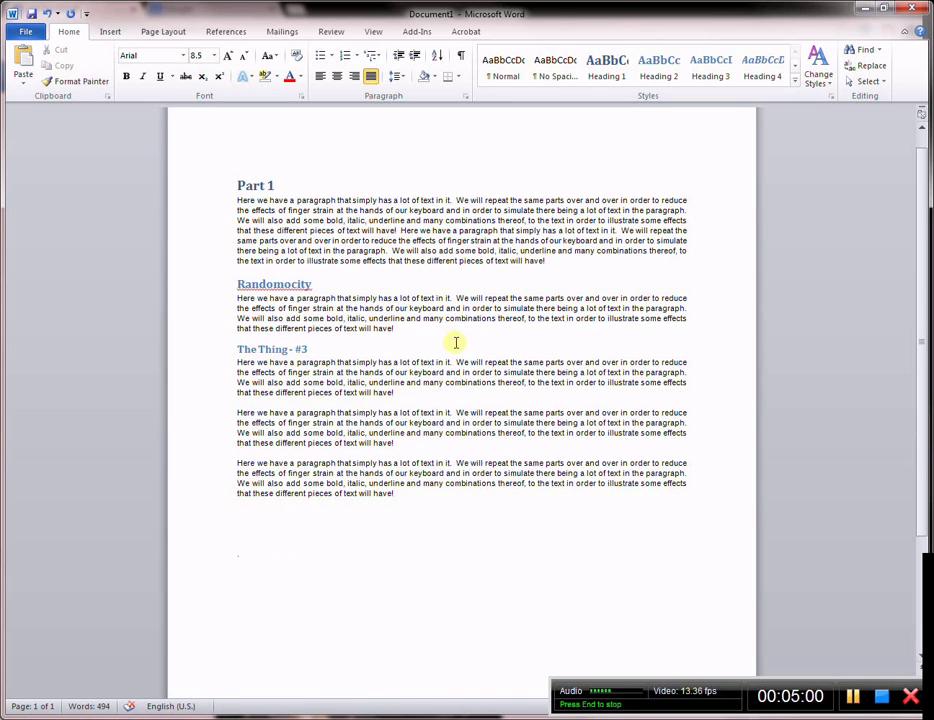
Undo both Format Painter changes made to the Randomocity paragraph and clear the selection.
key(ctrl+z)
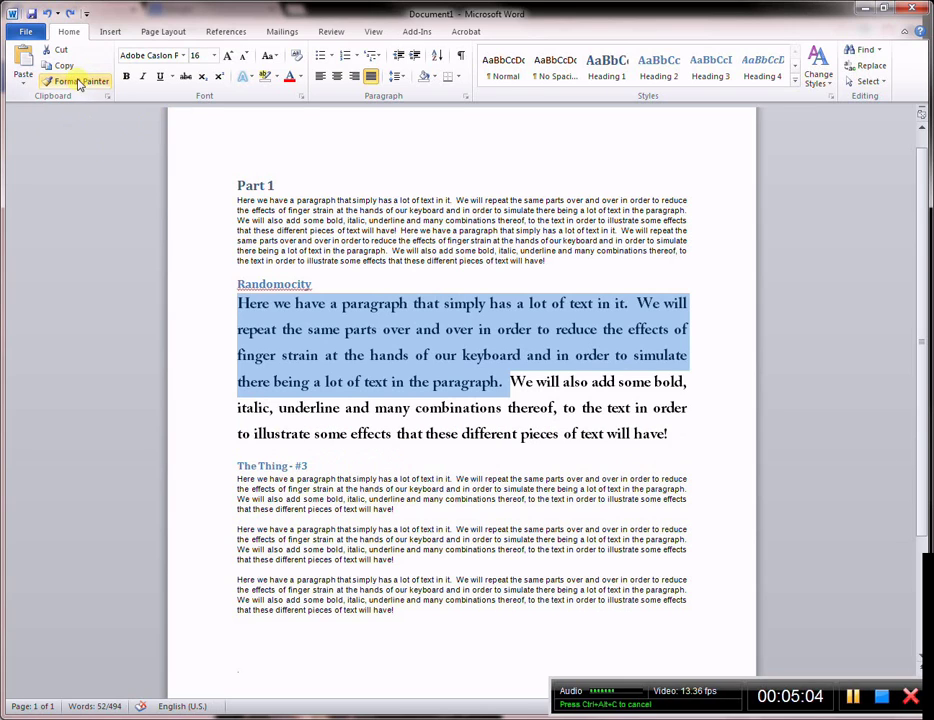
click(394, 241)
Lock Format Painter on the Part 1 paragraph's formatting and apply it to the first, third and fifth lines of the Randomocity paragraph.
drag(238, 199, 352, 199)
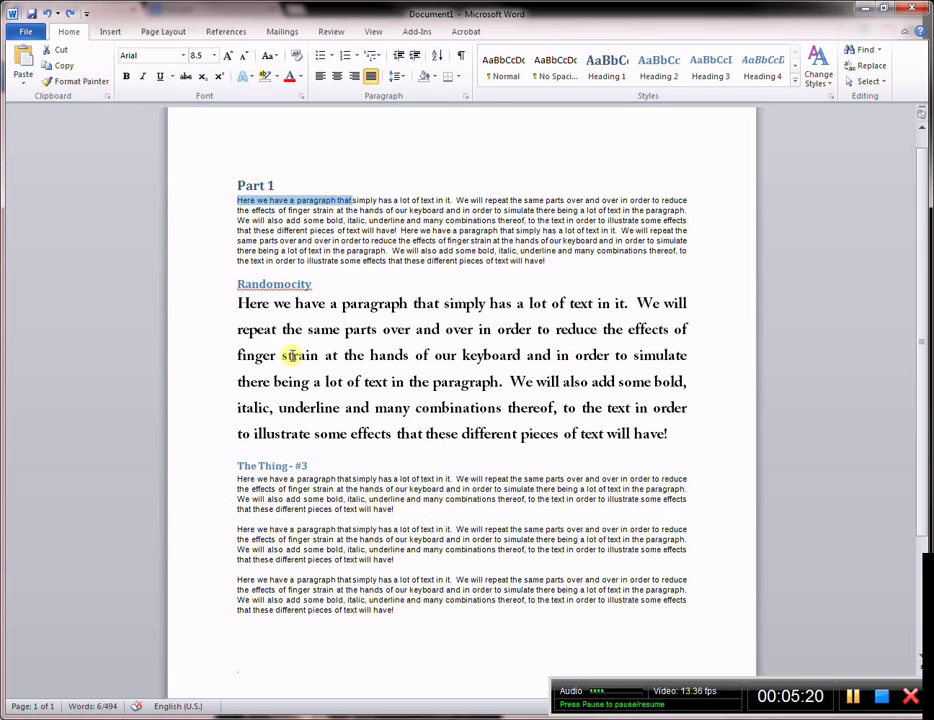
click(75, 82)
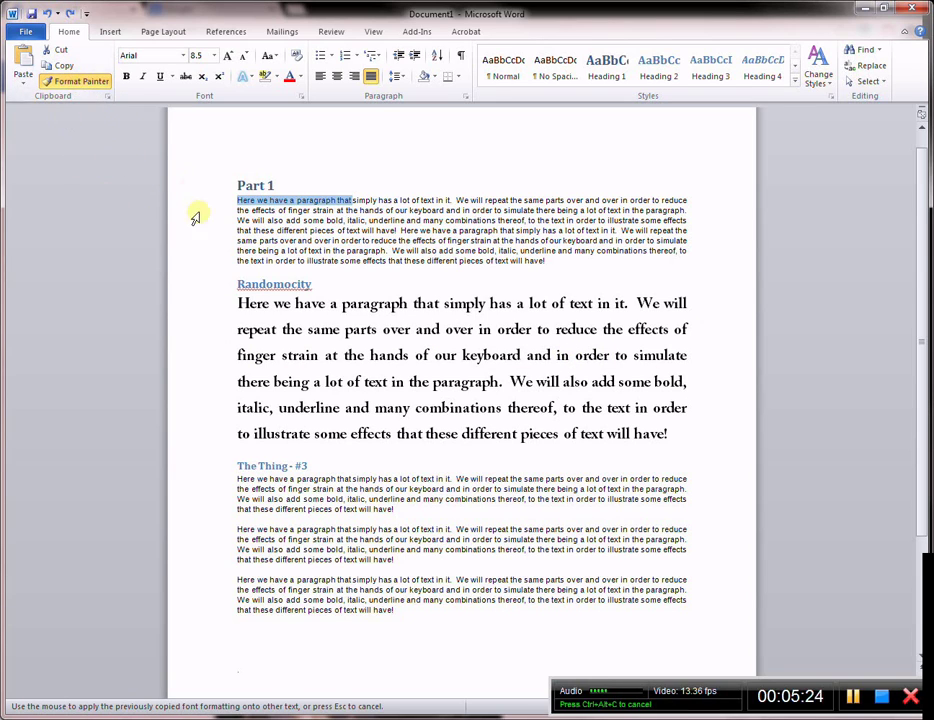
drag(233, 302, 675, 303)
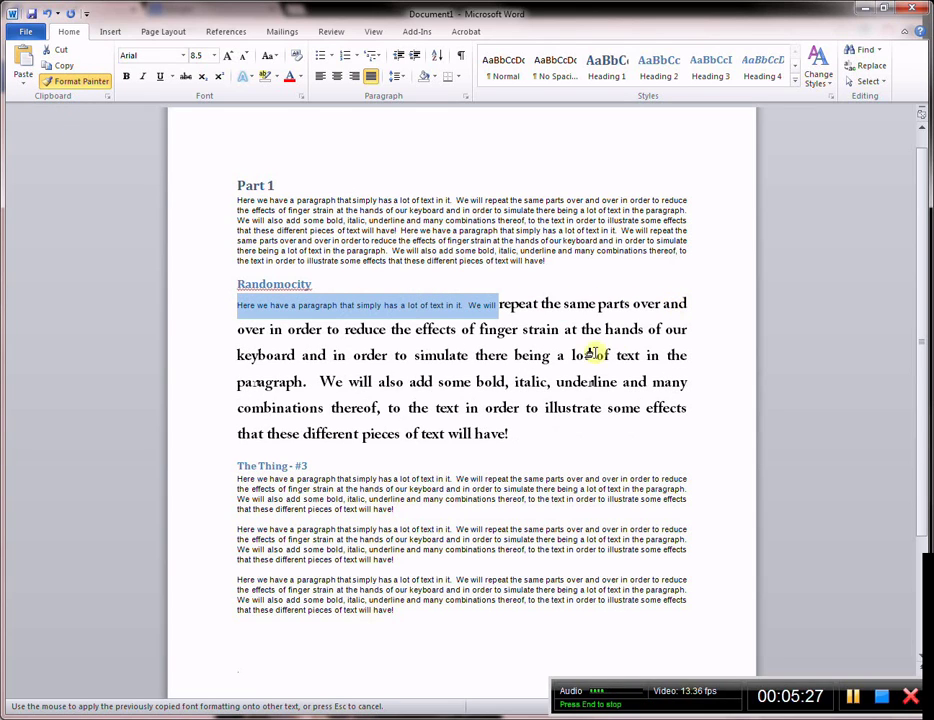
drag(233, 355, 680, 354)
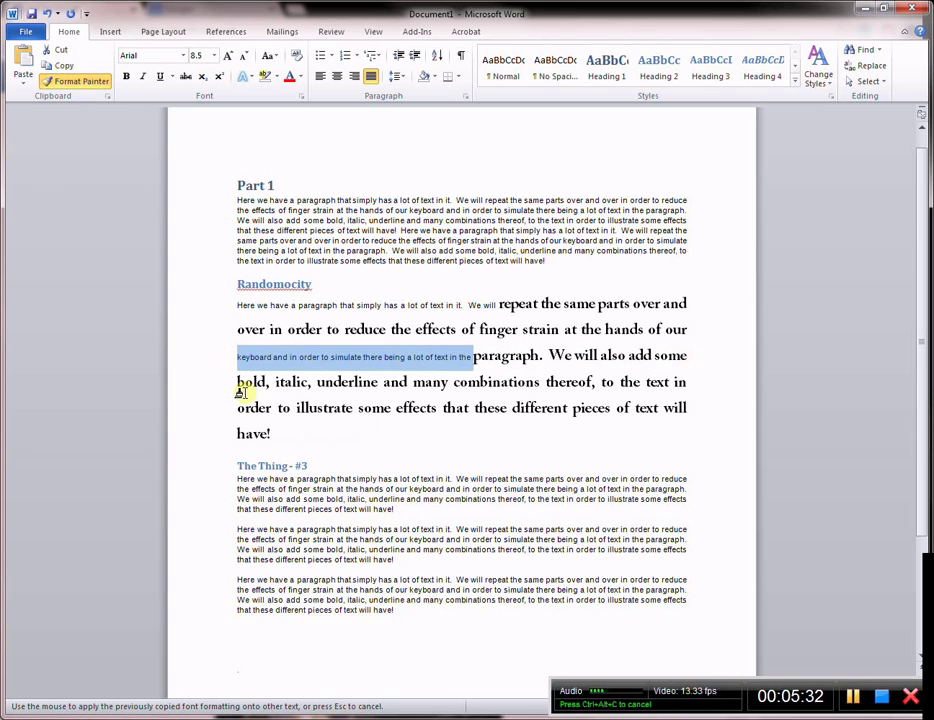
drag(237, 407, 680, 408)
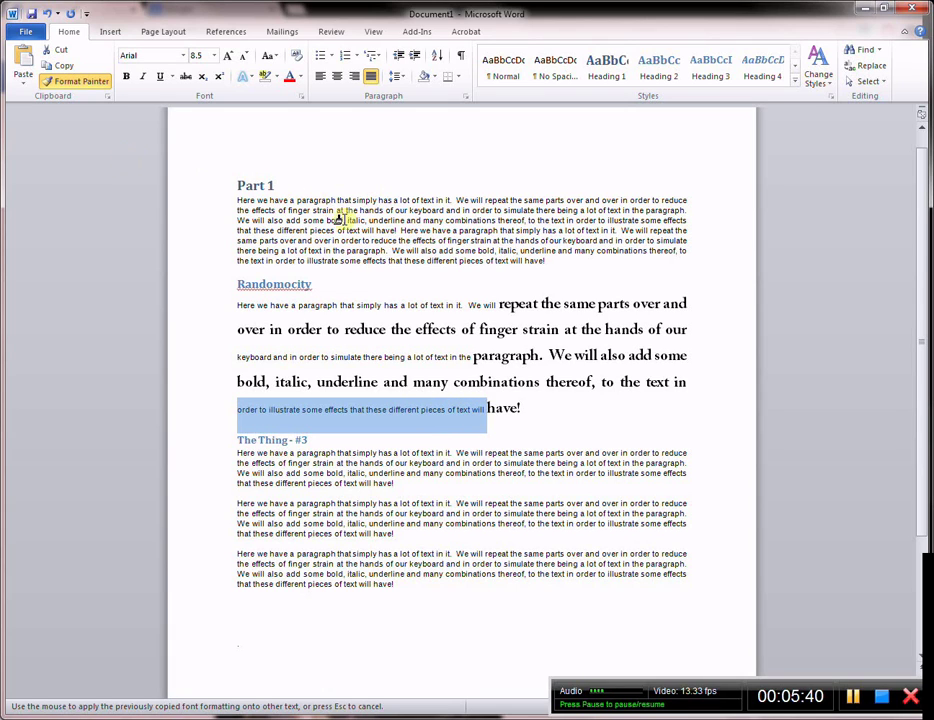
Apply the Part 1 formatting to the entire Randomocity paragraph and turn off Format Painter.
mouse_move(530, 405)
mouse_down()
mouse_move(540, 405)
mouse_move(277, 305)
mouse_move(237, 305)
mouse_up()
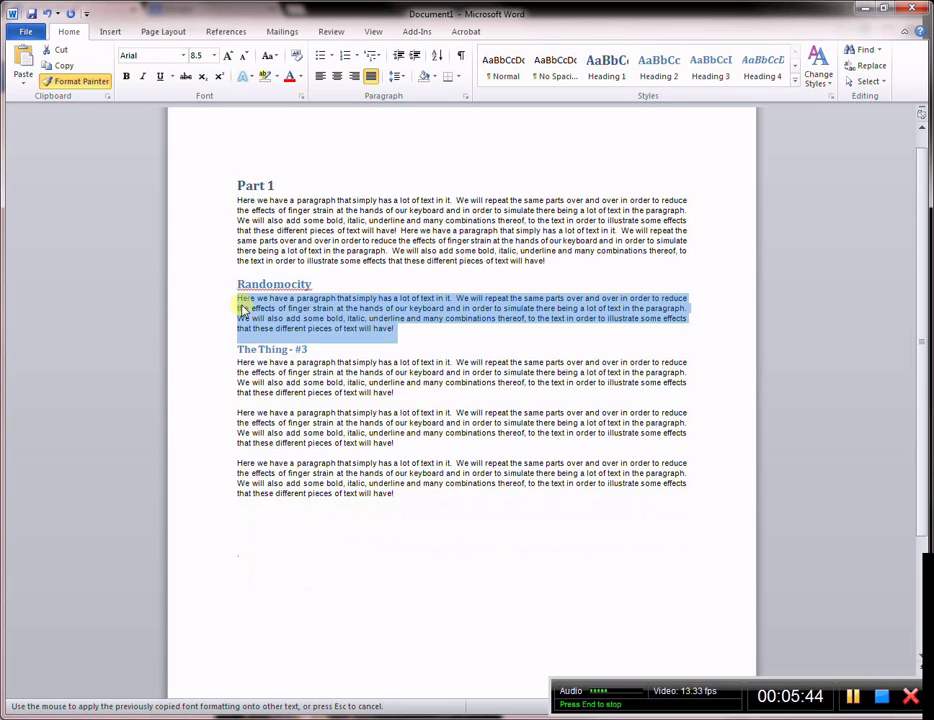
click(62, 84)
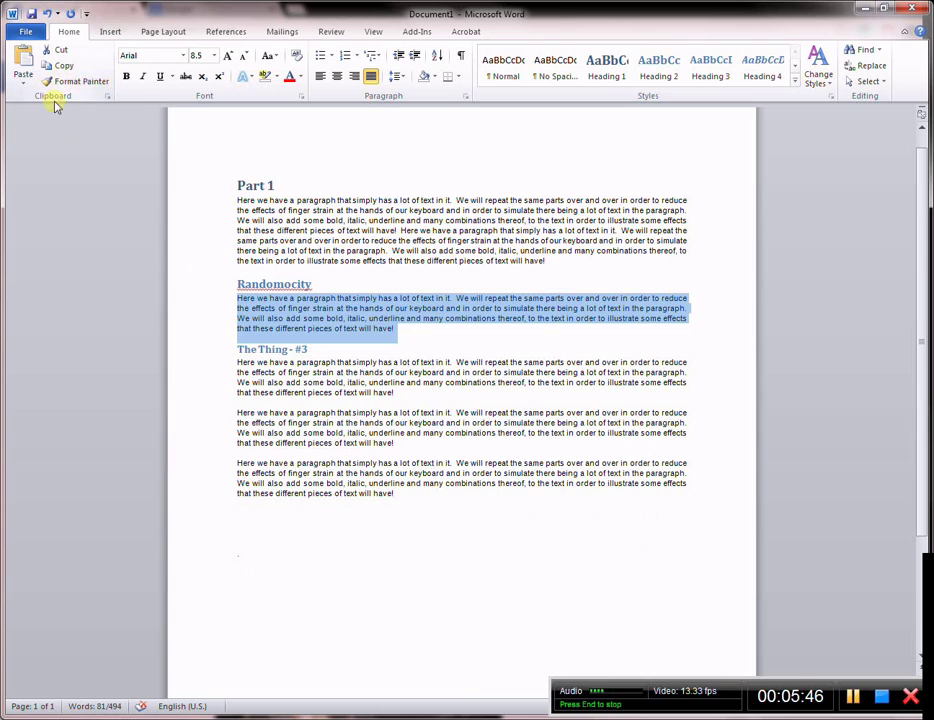
click(434, 334)
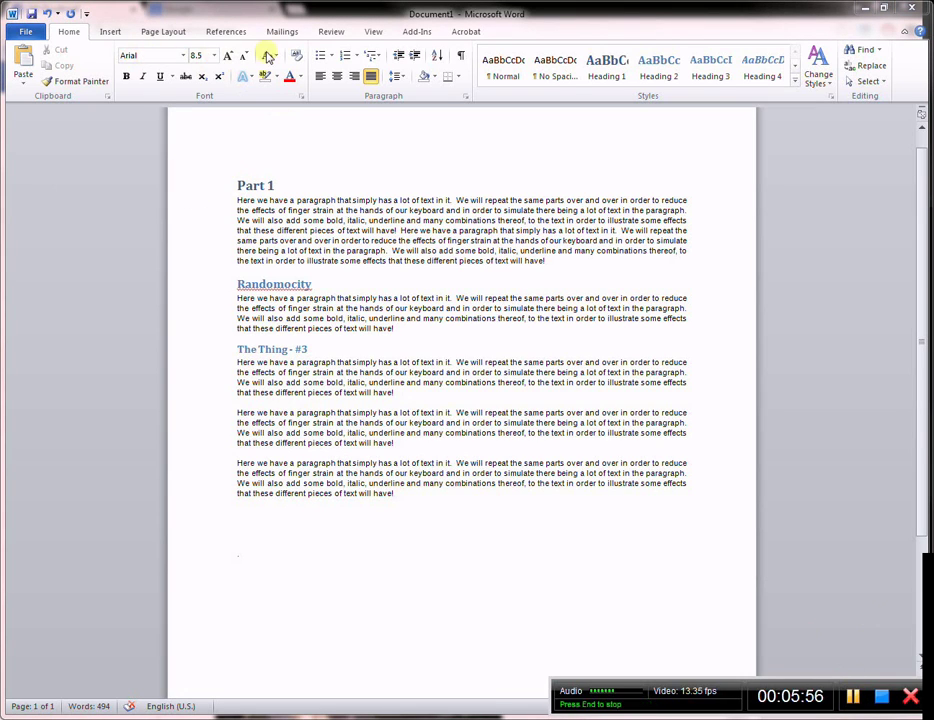
click(184, 56)
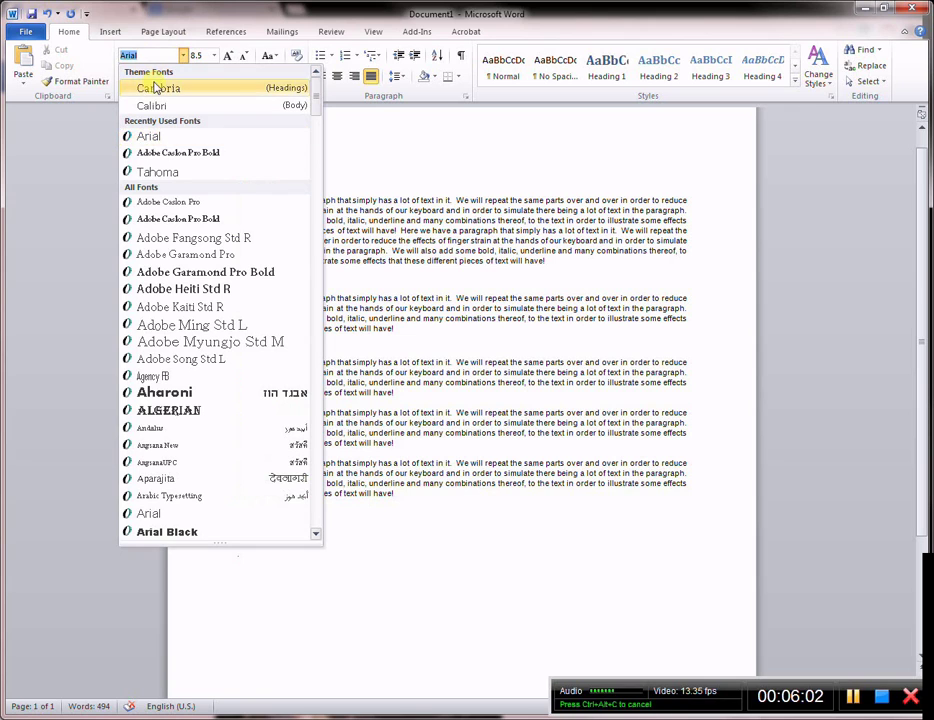
drag(313, 94, 315, 294)
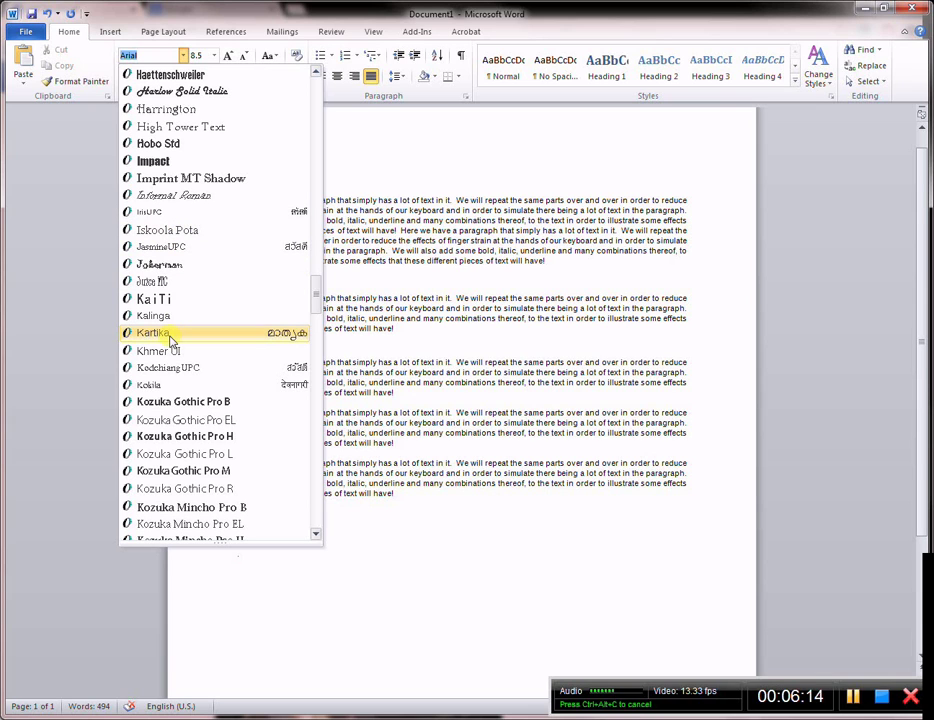
click(403, 271)
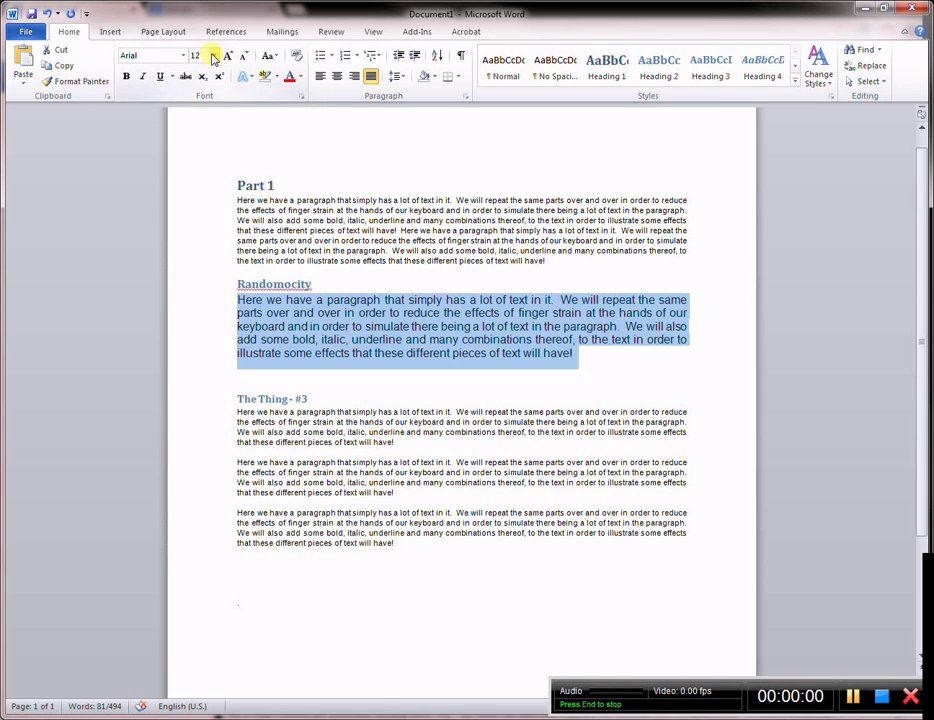
Set the Randomocity paragraph's font size to 10 and enlarge it stepwise to 16 with Grow Font.
click(213, 57)
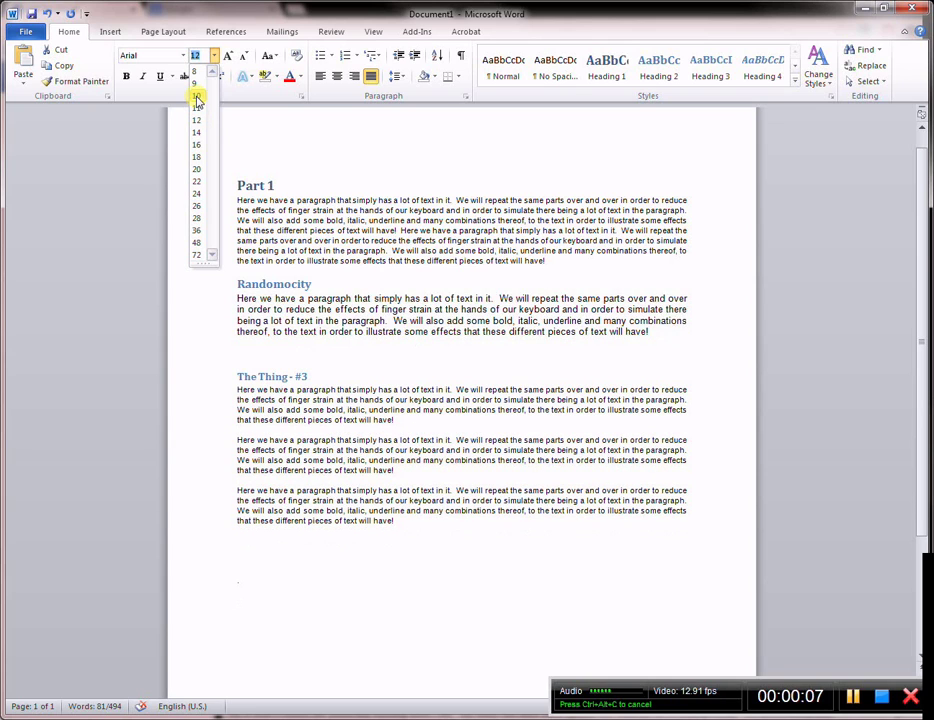
click(196, 96)
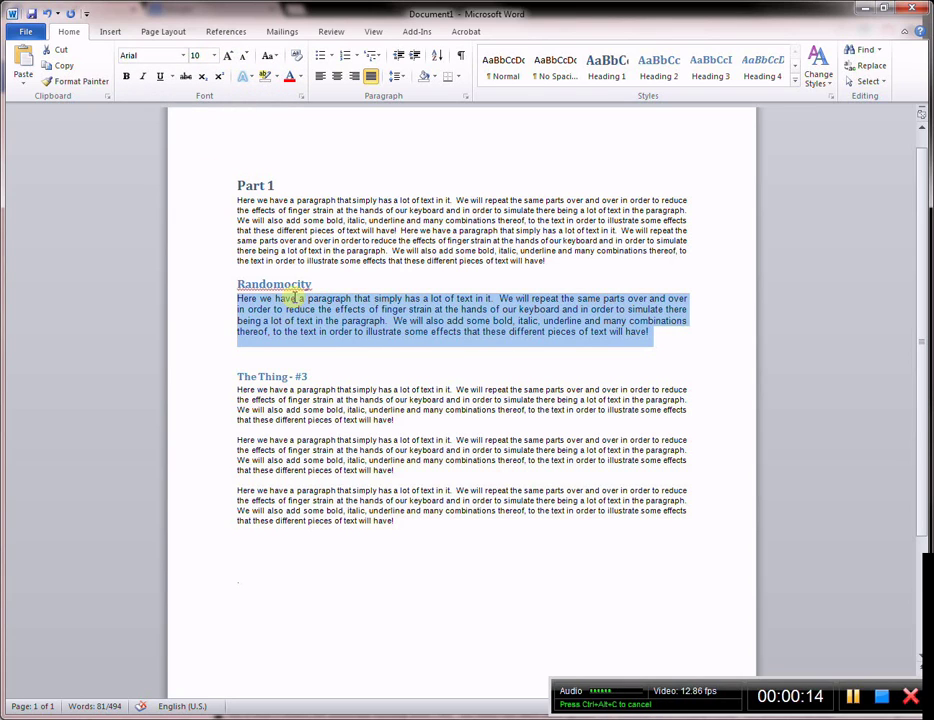
click(229, 58)
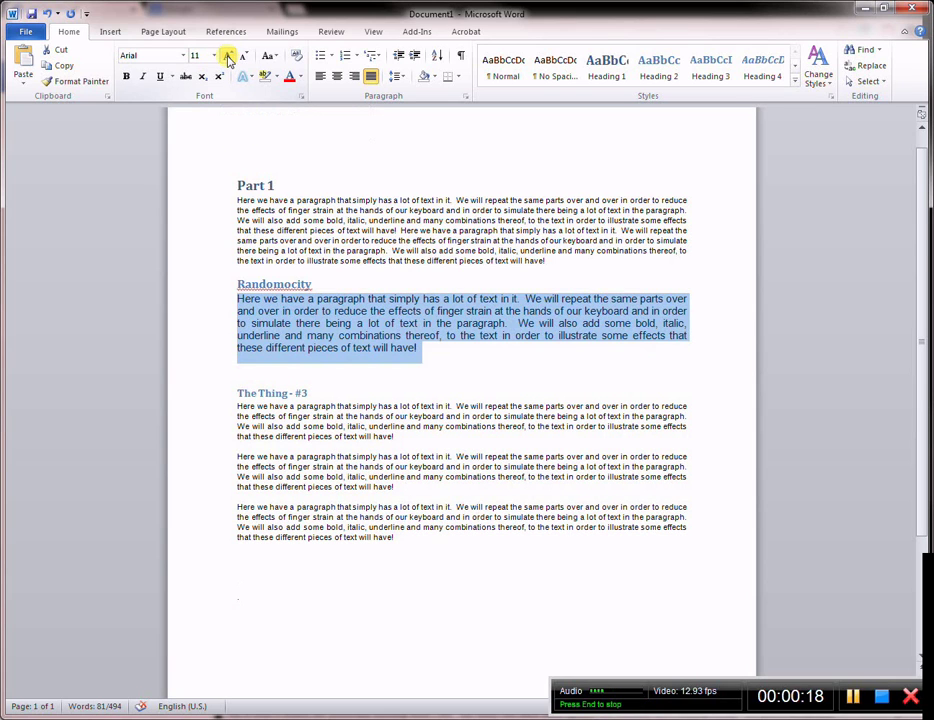
click(229, 58)
click(229, 58)
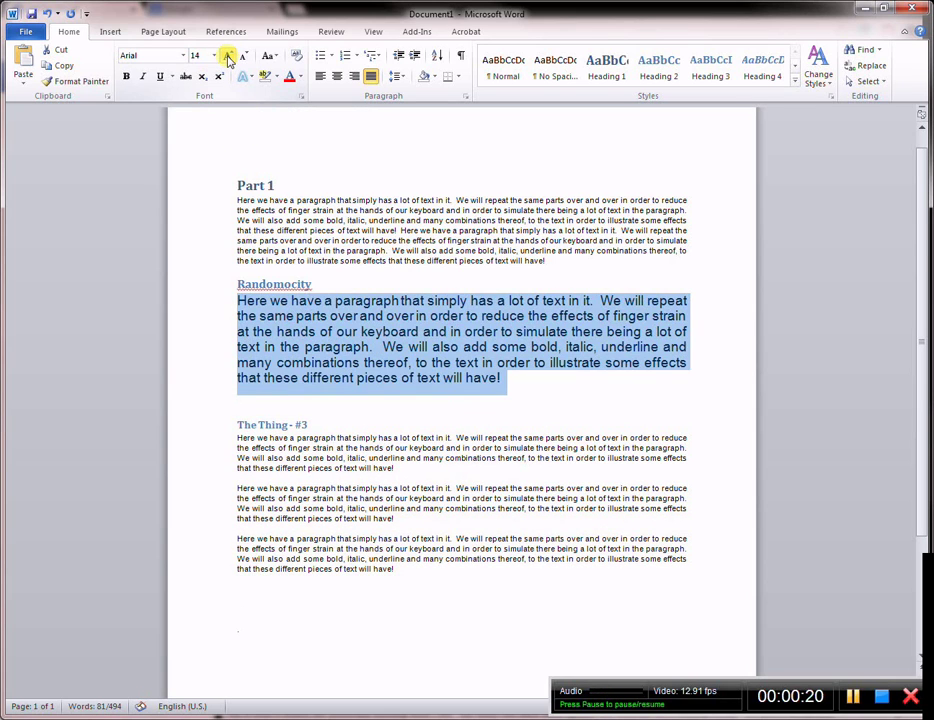
click(213, 56)
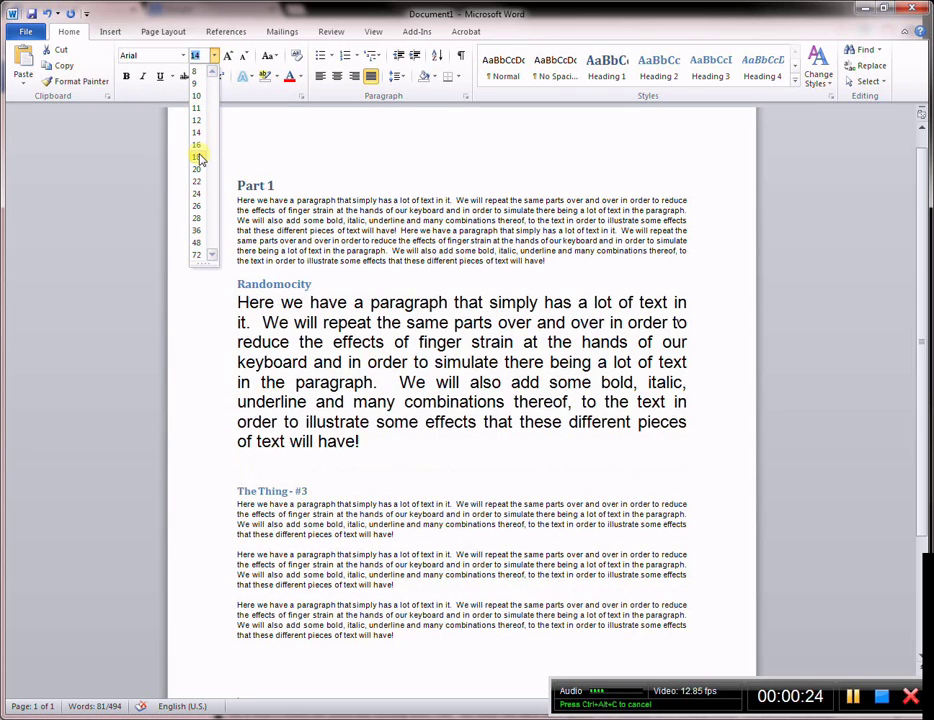
click(228, 58)
click(228, 58)
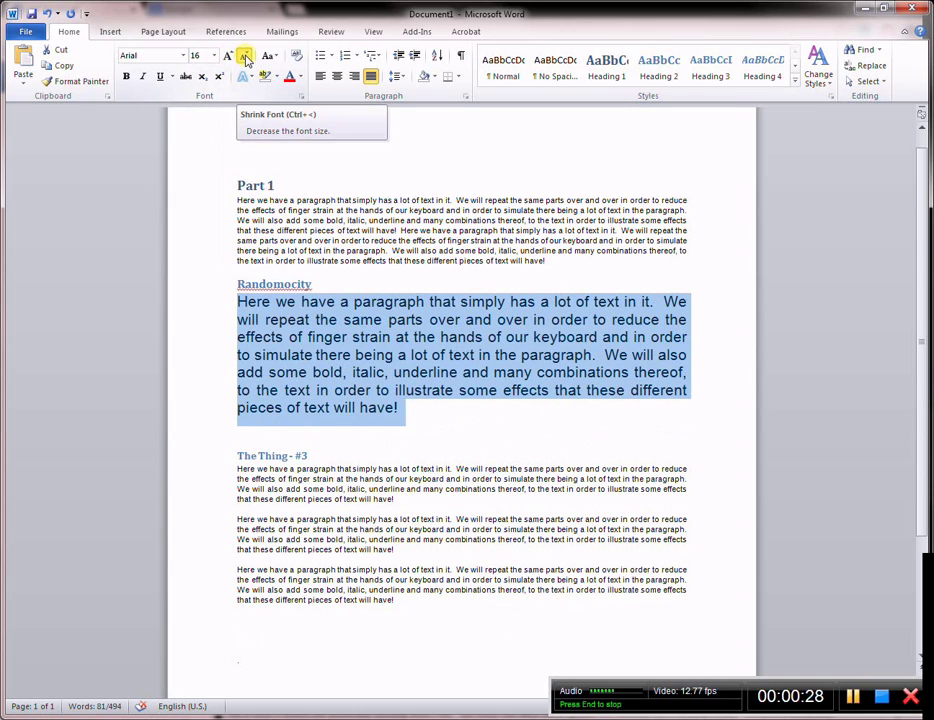
Reduce the Randomocity paragraph's font size stepwise to 8 with Shrink Font.
click(245, 58)
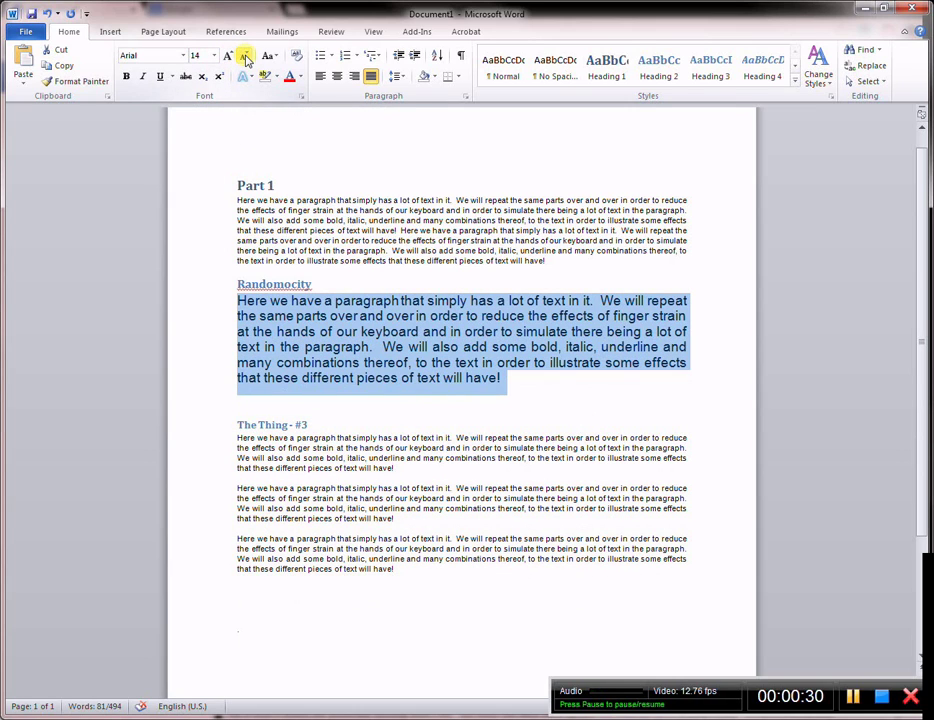
click(245, 57)
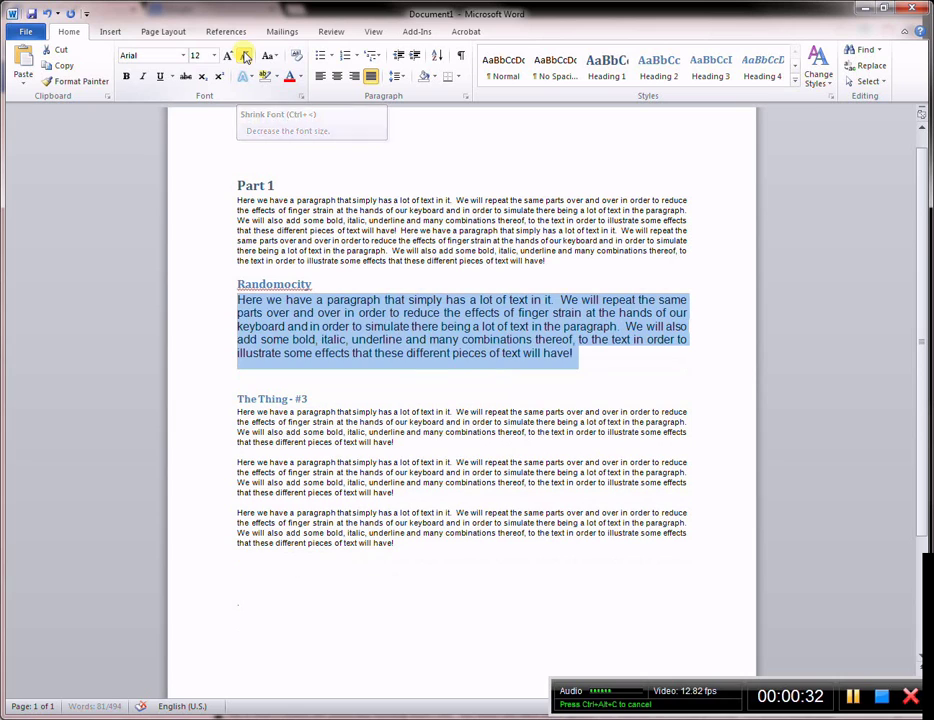
click(245, 57)
click(245, 57)
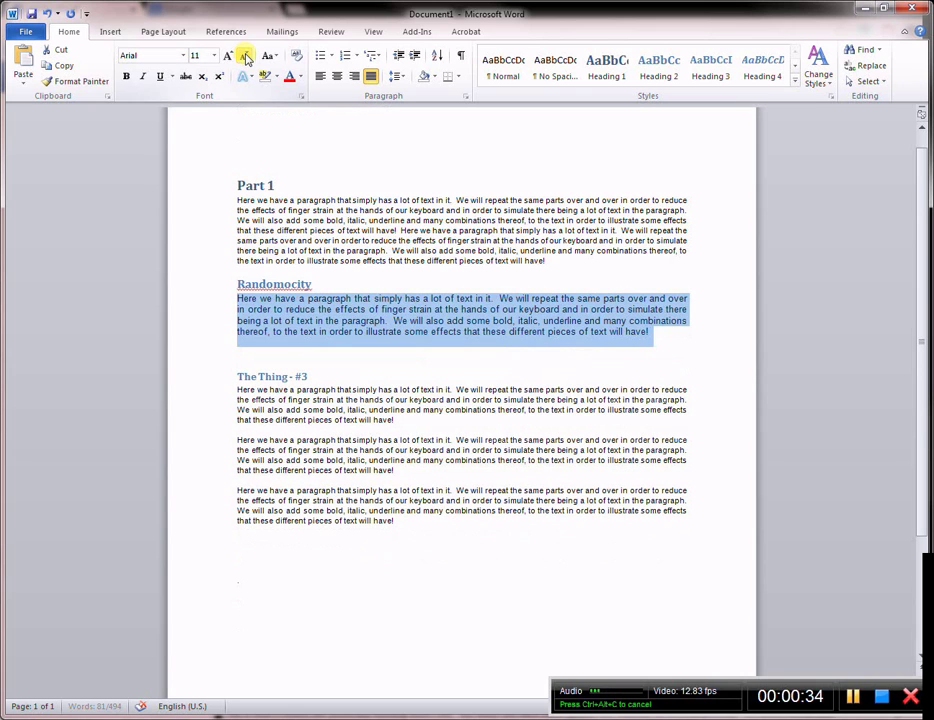
click(245, 57)
click(245, 57)
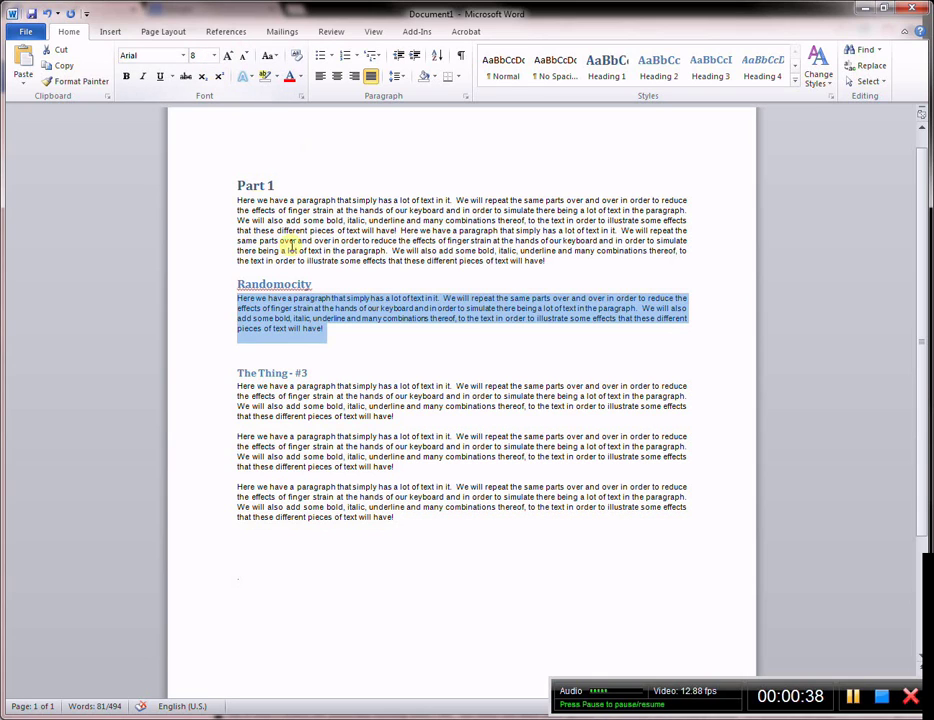
Select the opening words of the Part 1 paragraph to check their font size.
click(336, 334)
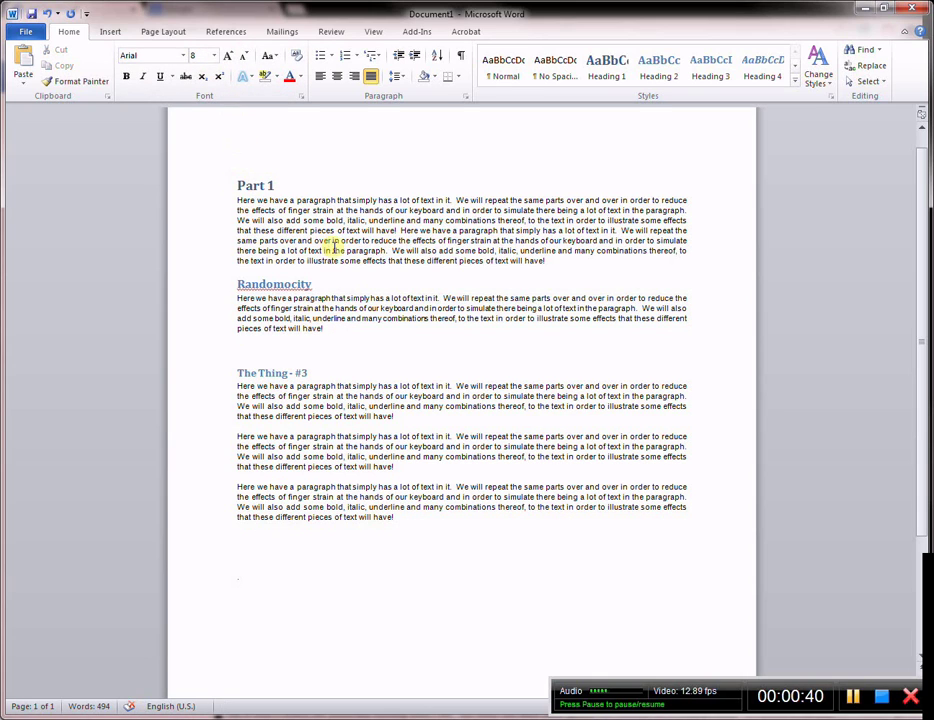
drag(237, 200, 336, 200)
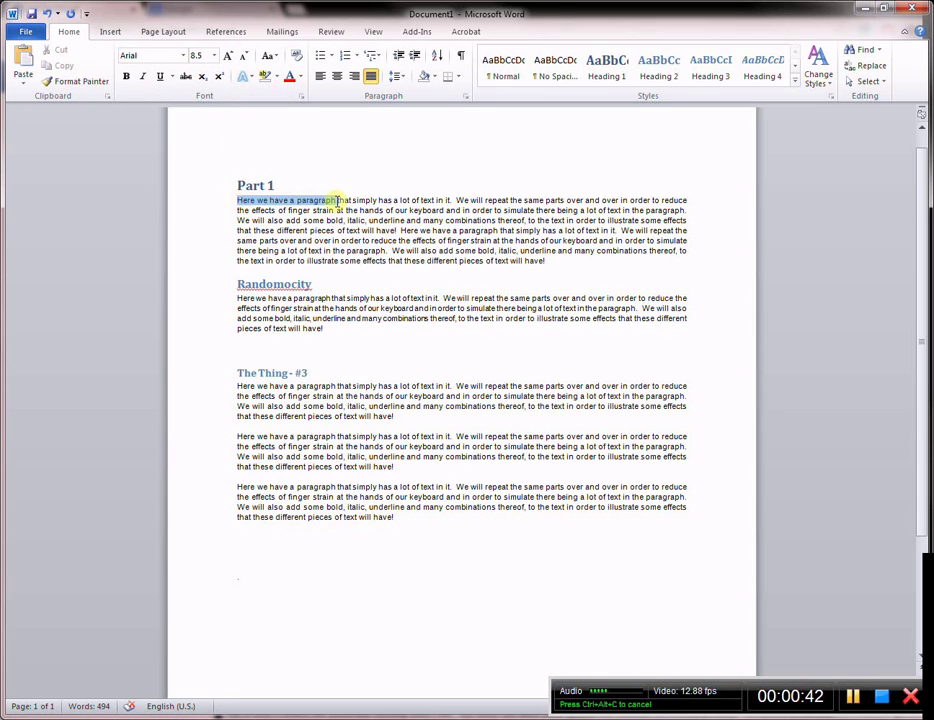
Copy the formatting of the Part 1 paragraph's opening words onto the entire Randomocity paragraph with Format Painter.
click(86, 83)
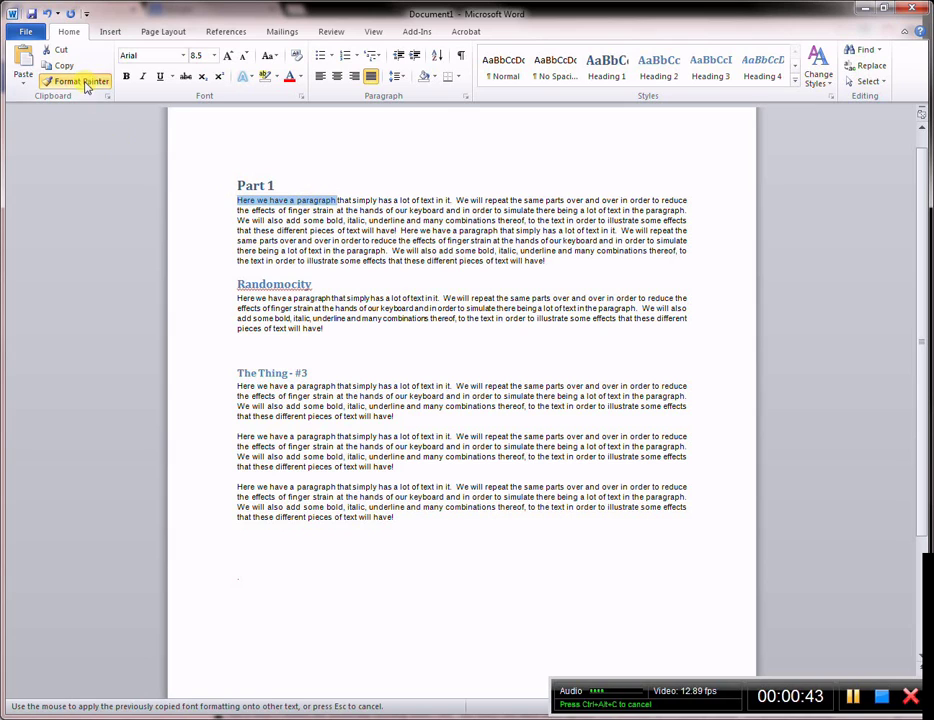
drag(330, 327, 239, 300)
click(354, 329)
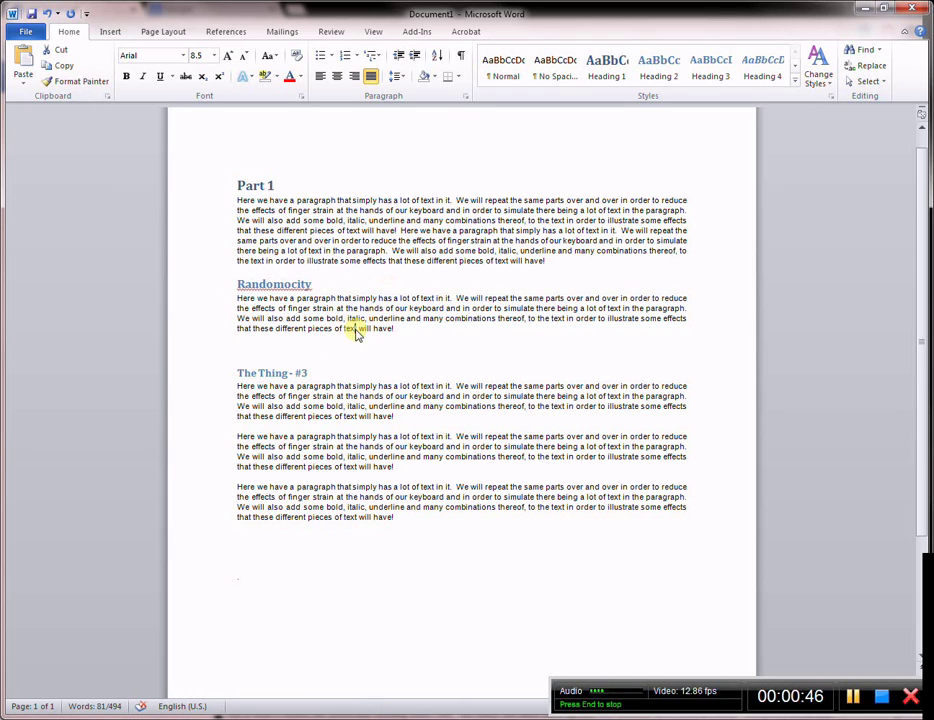
click(407, 329)
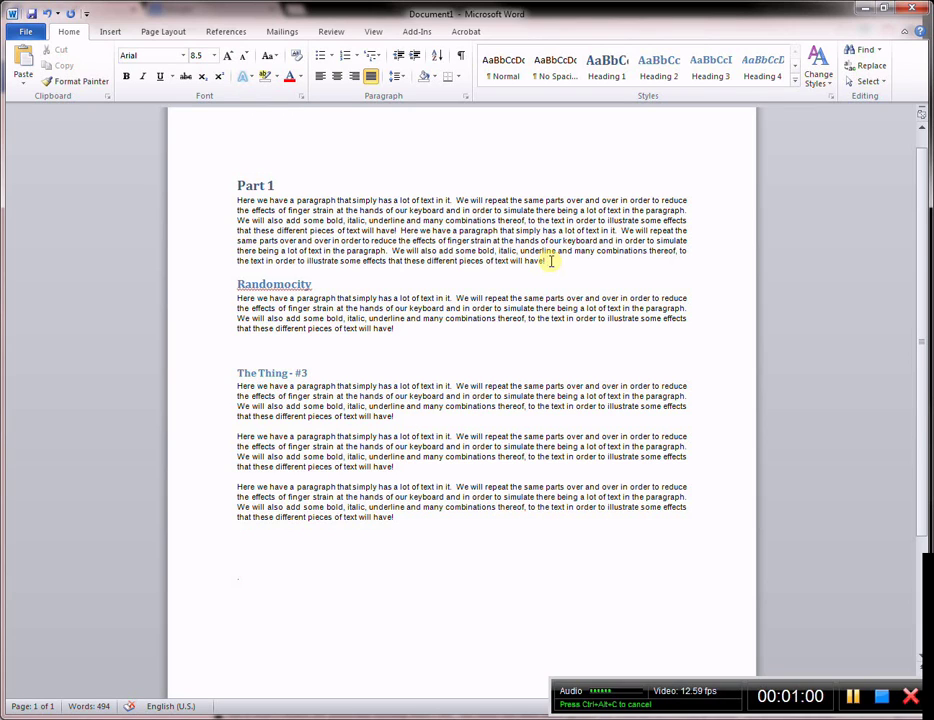
Append "HELLO WORLD!" to the end of the Part 1 paragraph and toggle the case of its two words.
text(HELLO W)
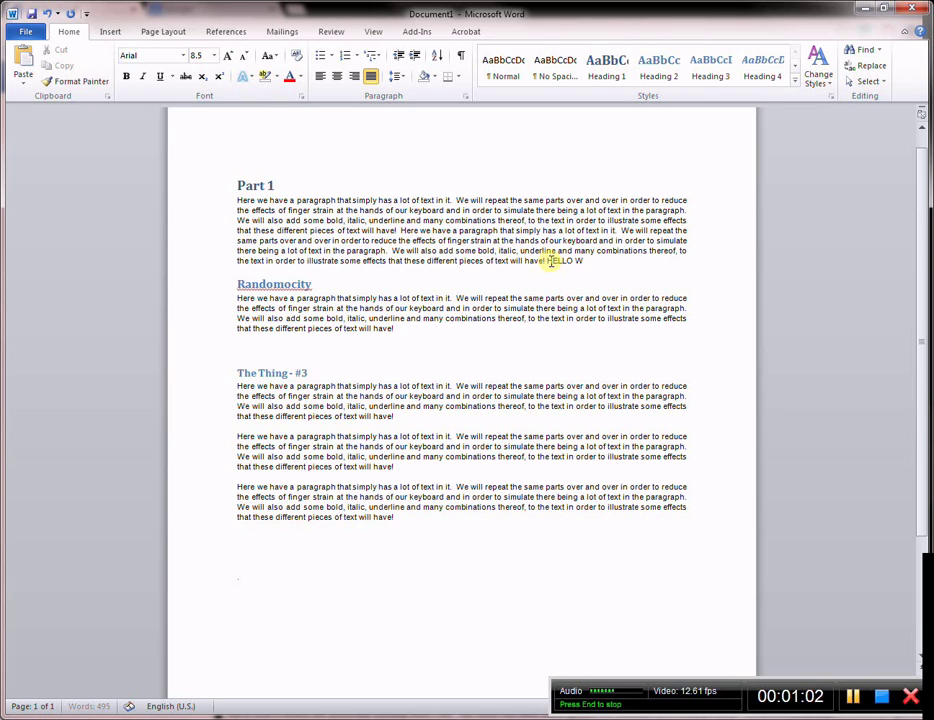
text(ORLD!)
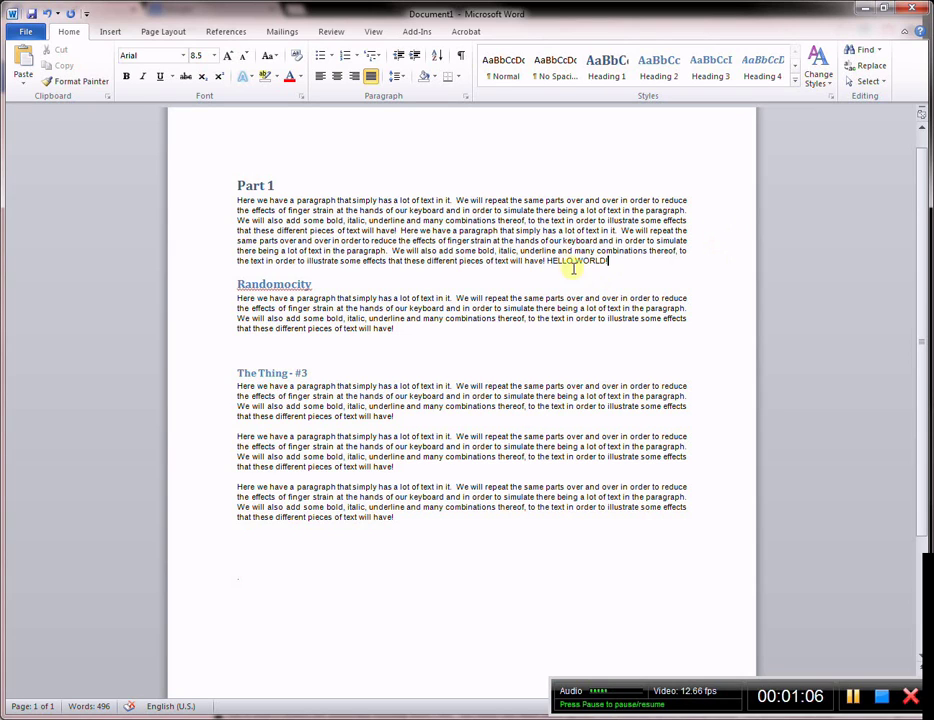
drag(547, 261, 606, 261)
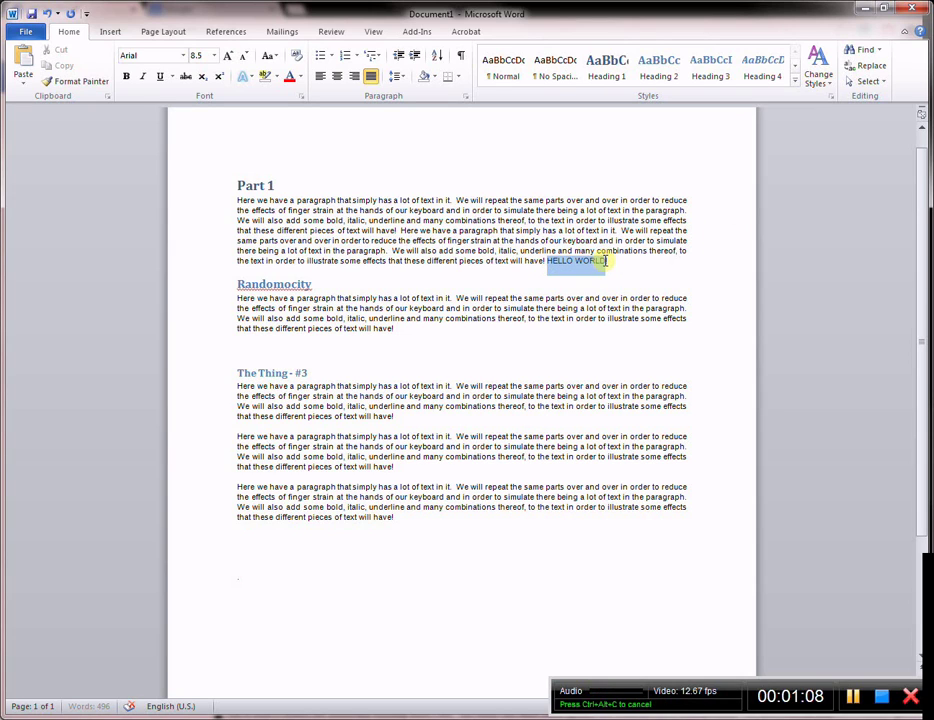
click(268, 55)
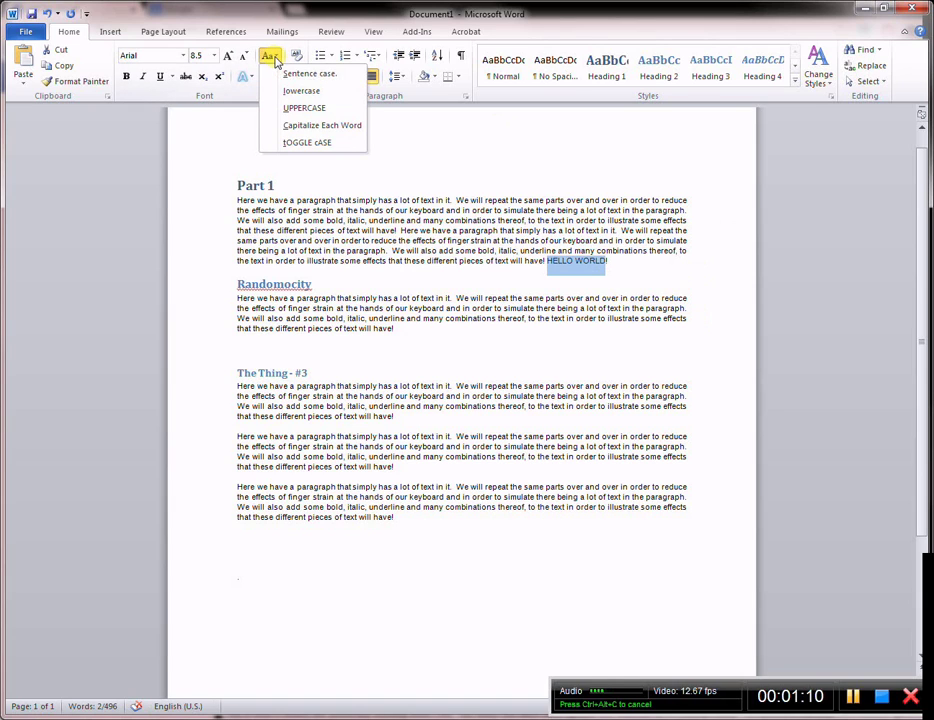
click(310, 145)
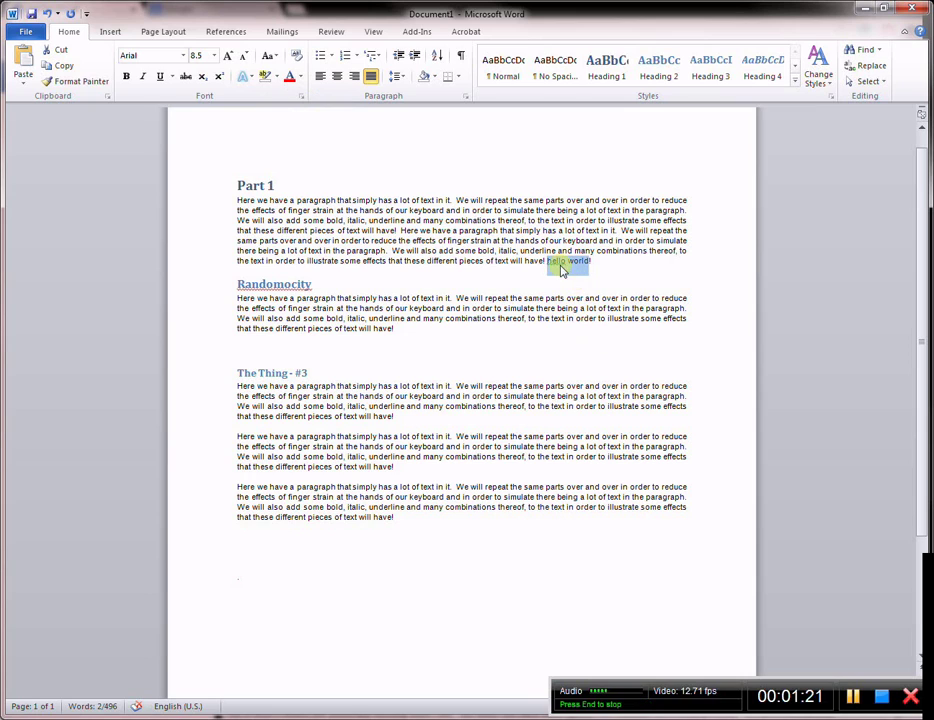
Toggle the case of the added "hello world" words again and convert them to sentence case.
click(268, 56)
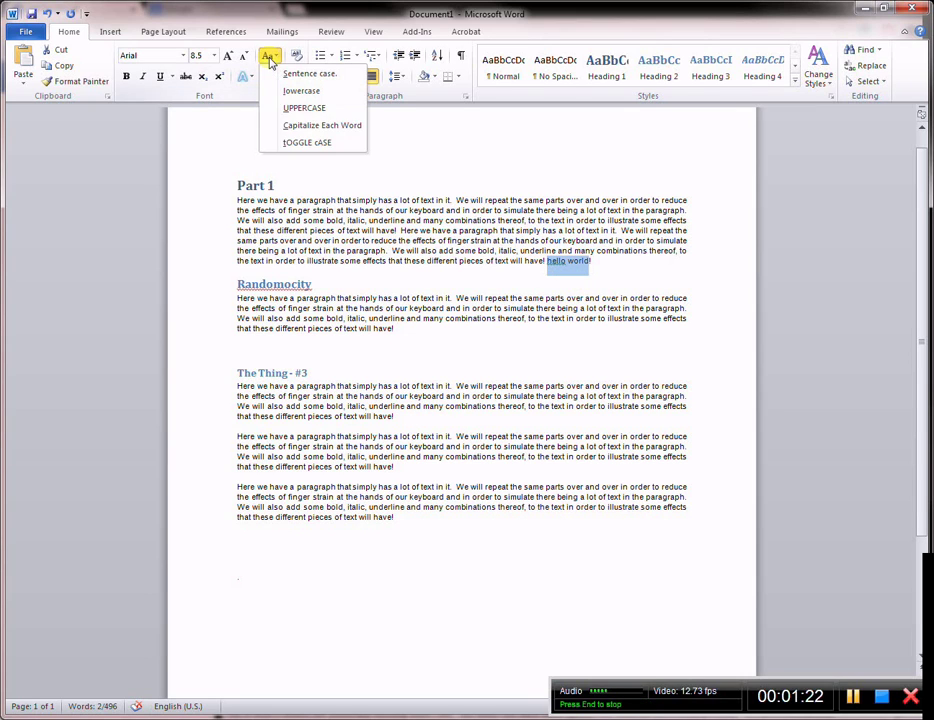
click(290, 146)
click(272, 58)
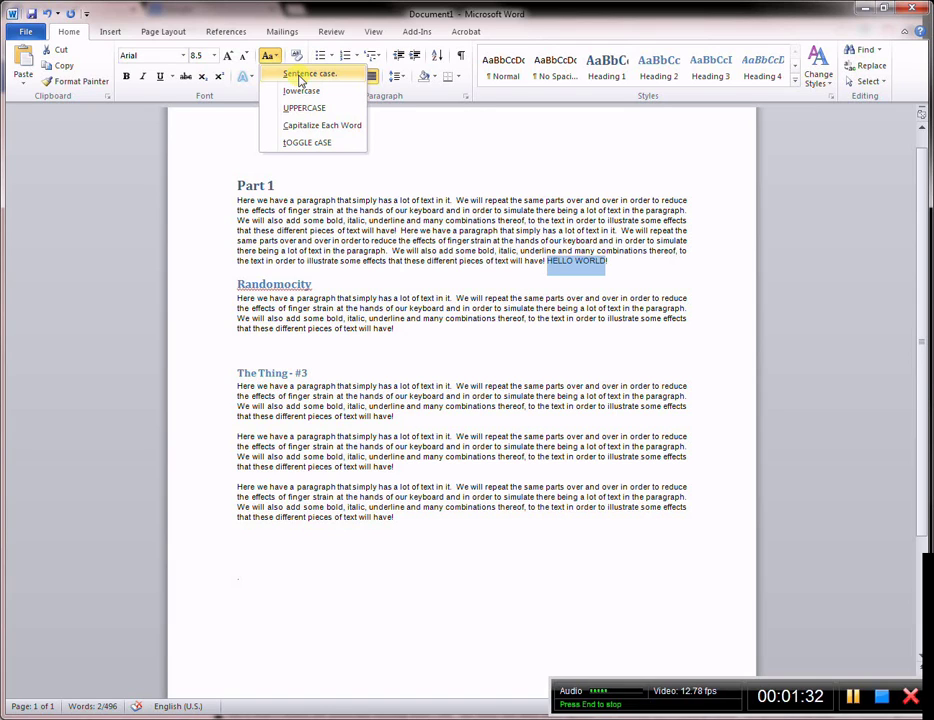
click(300, 80)
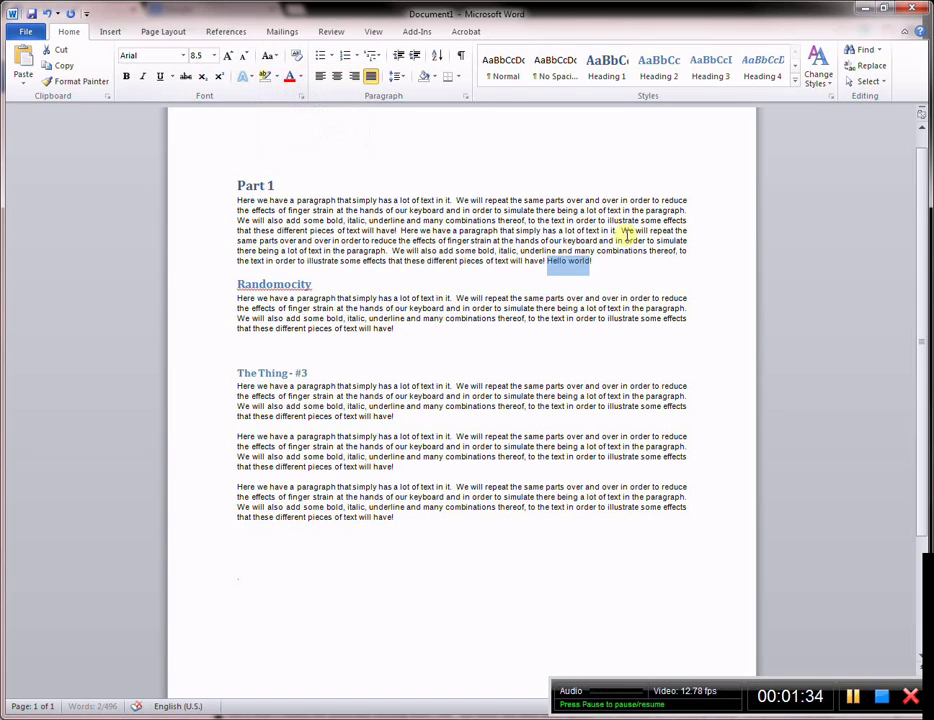
click(621, 265)
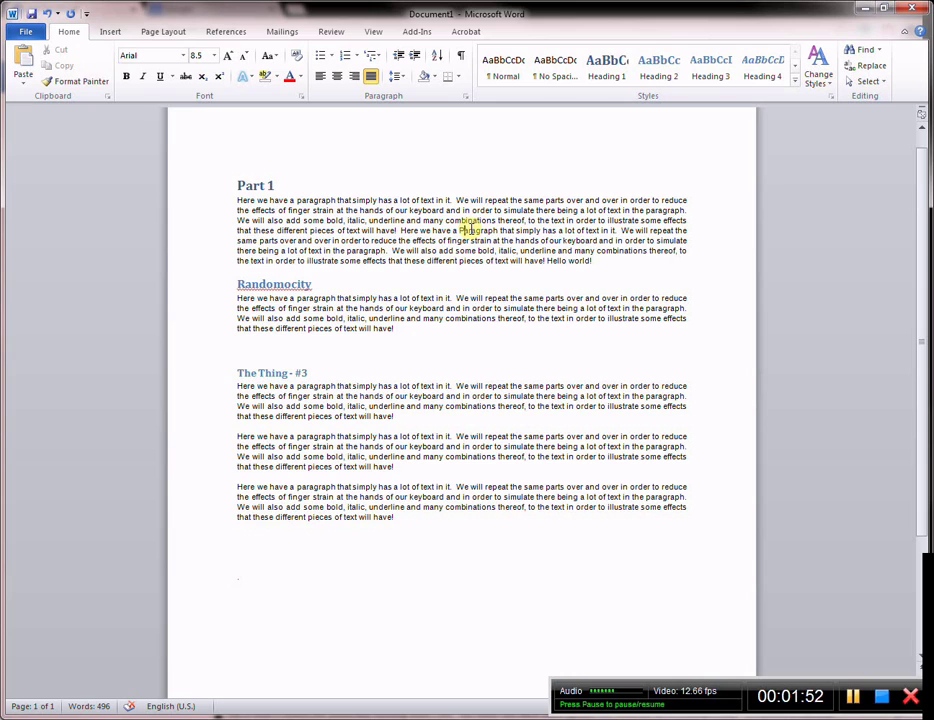
Change the capitalized word "Paragraph" in the Part 1 text to lowercase.
double_click(473, 230)
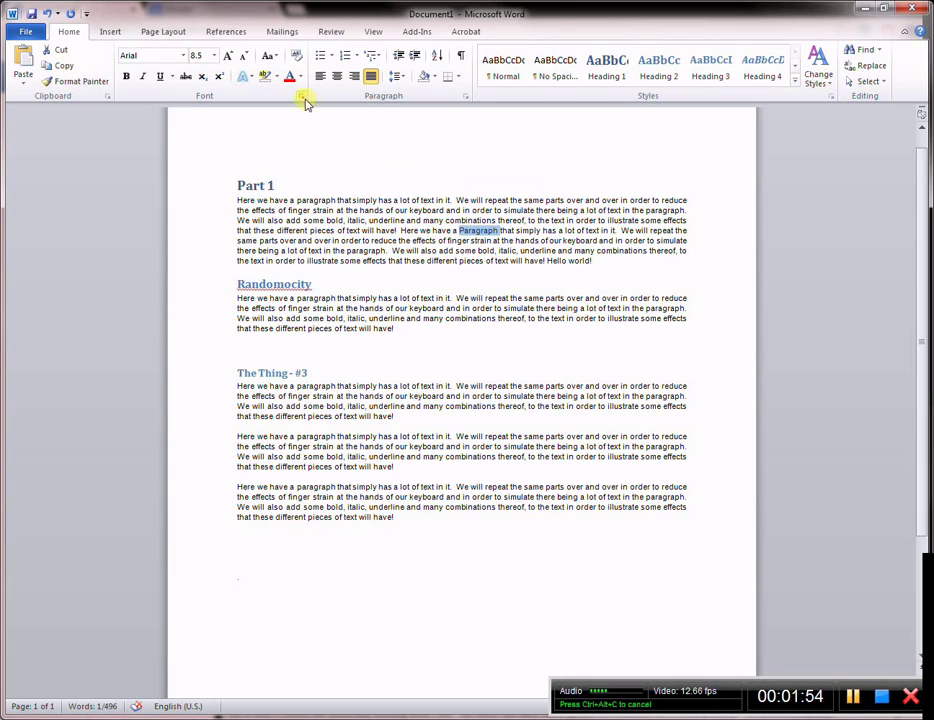
click(270, 57)
click(300, 91)
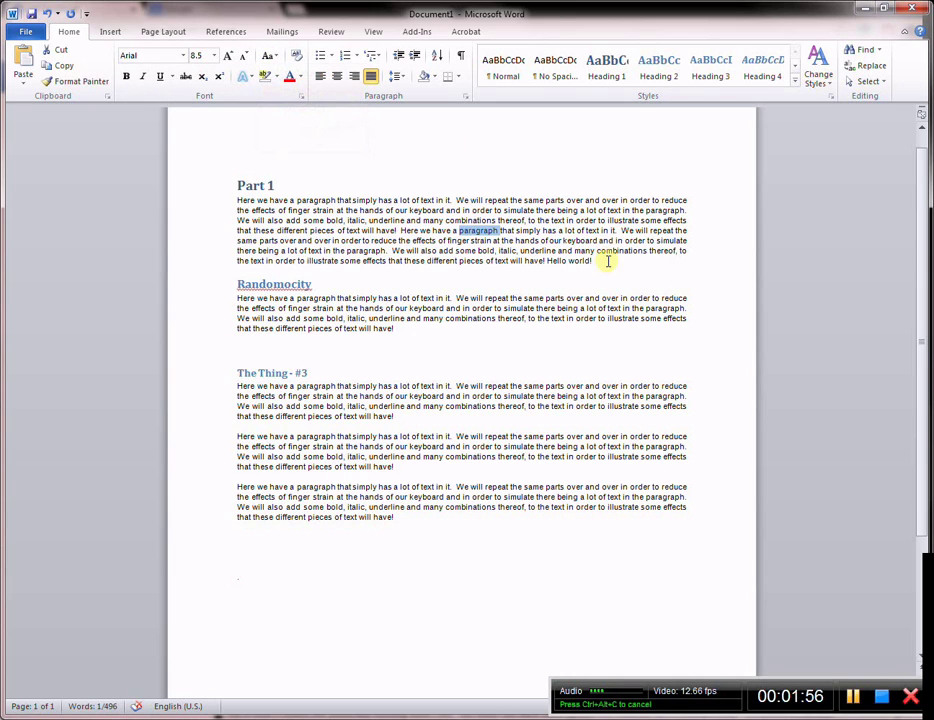
click(605, 262)
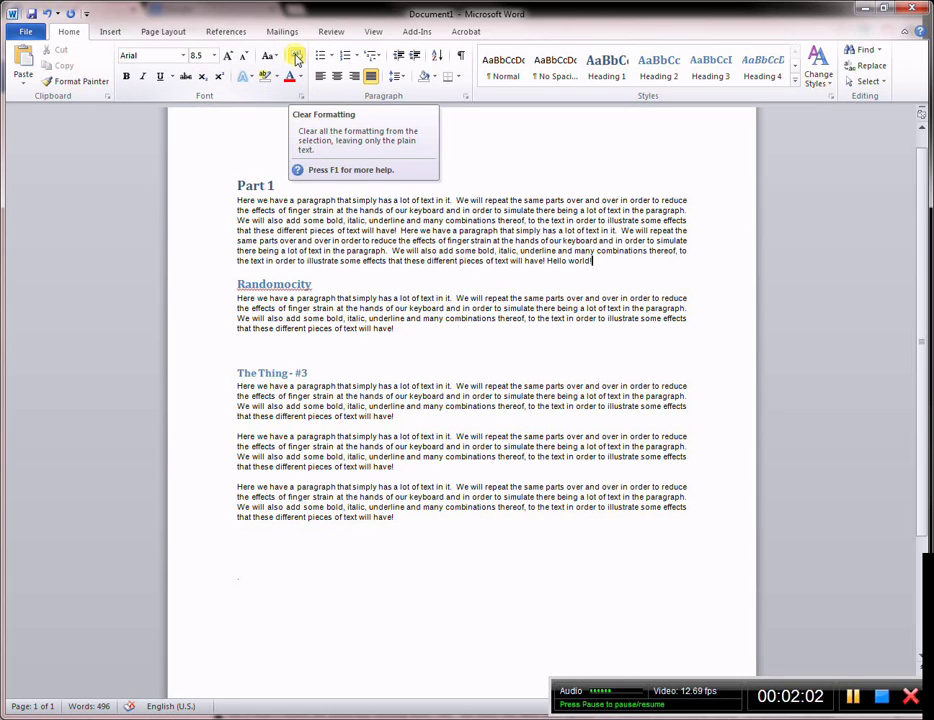
Clear all formatting from the entire Part 1 paragraph, and undo the clearing.
drag(600, 261, 236, 201)
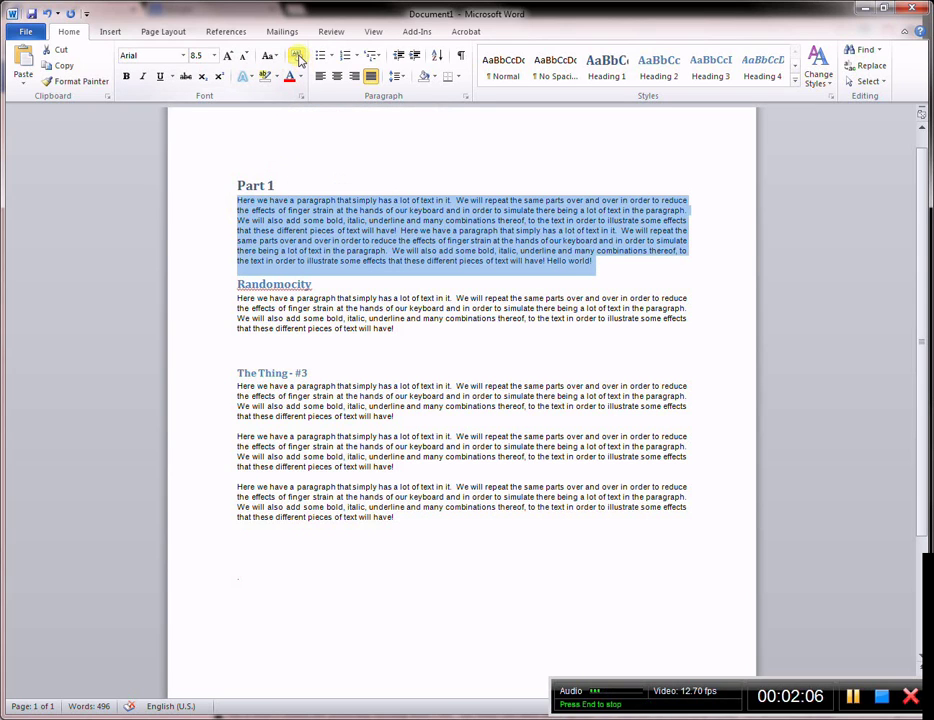
click(297, 57)
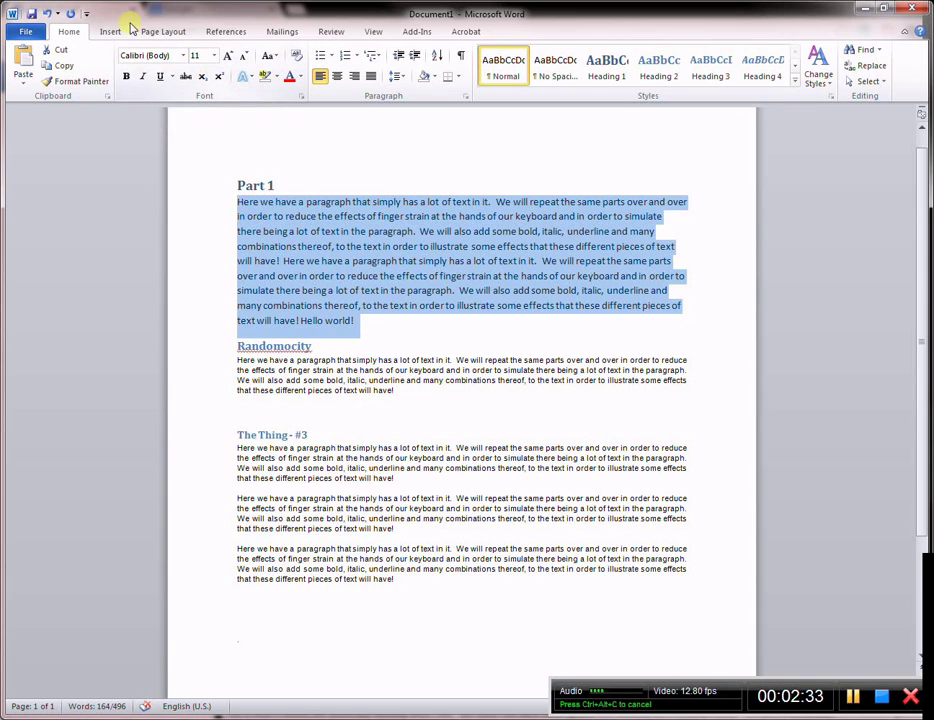
click(47, 15)
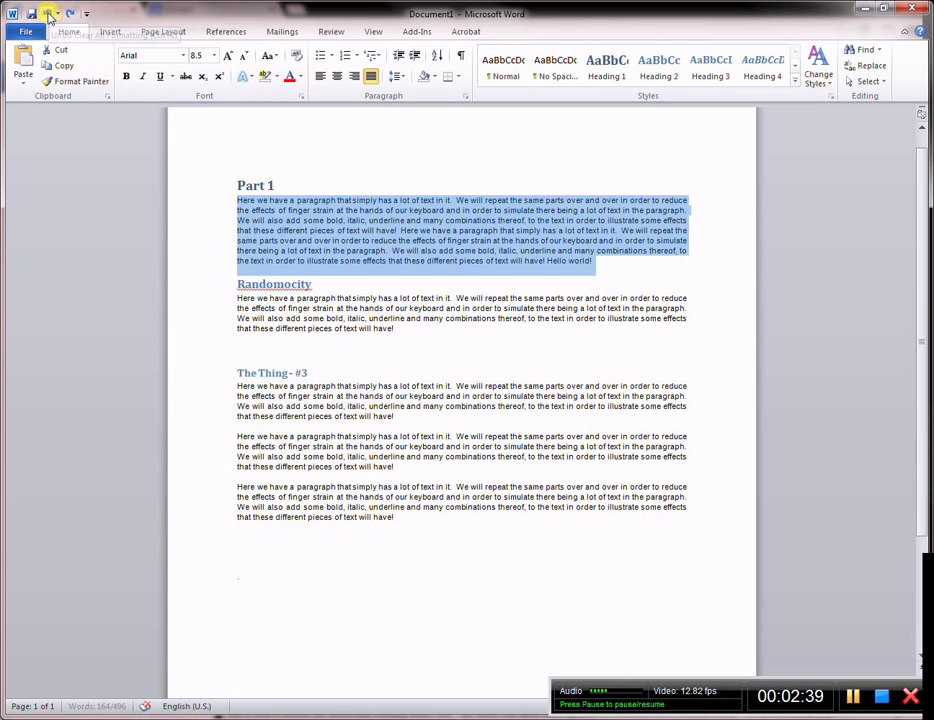
click(474, 249)
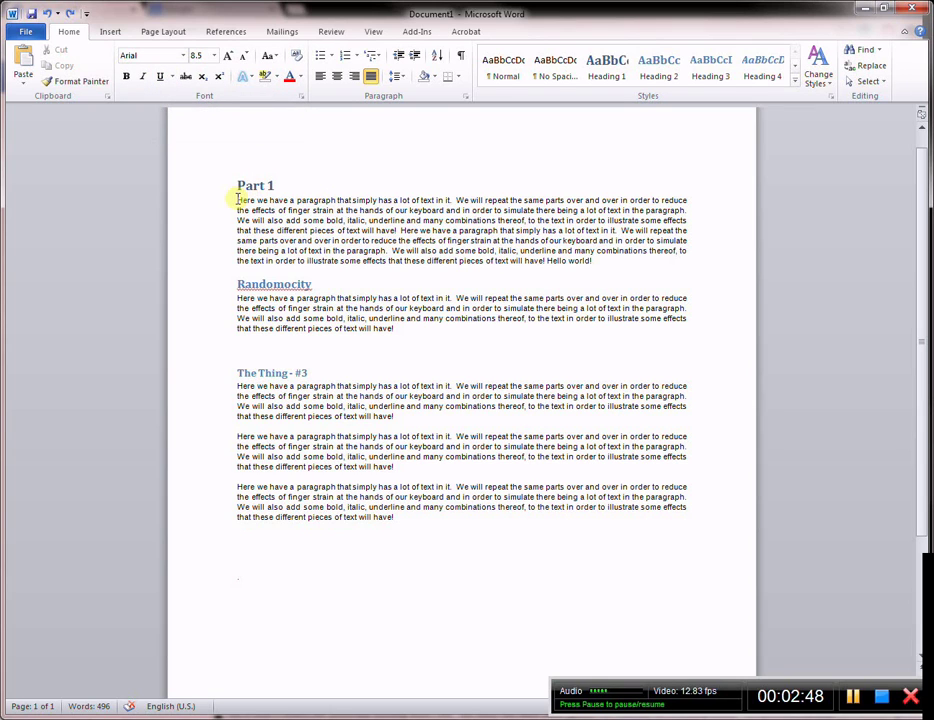
Make the first word of the Part 1 paragraph, "Here", bold.
drag(252, 200, 256, 201)
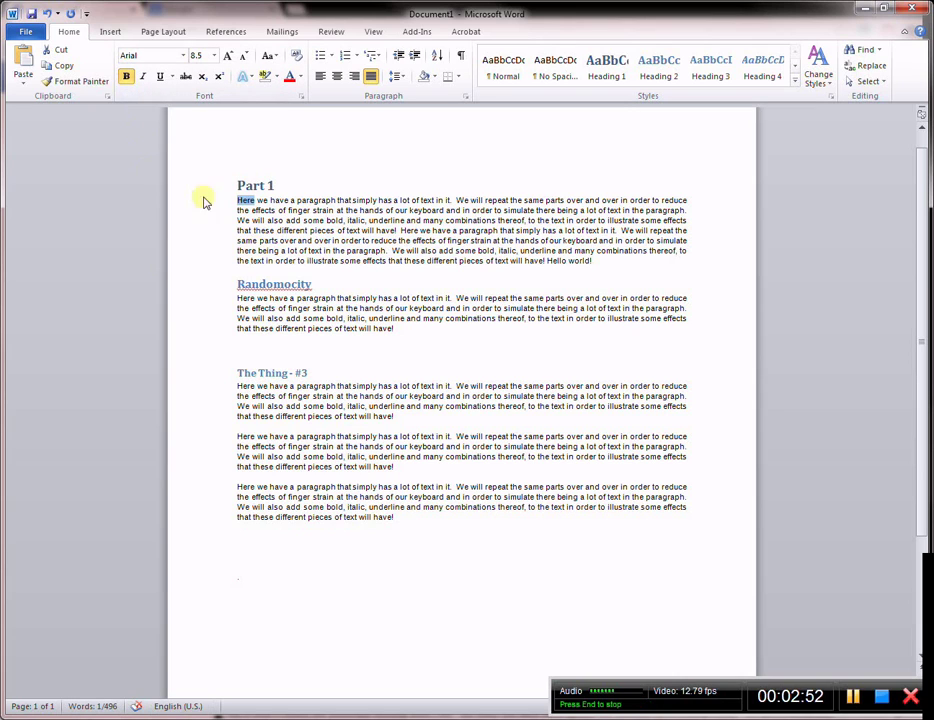
click(127, 80)
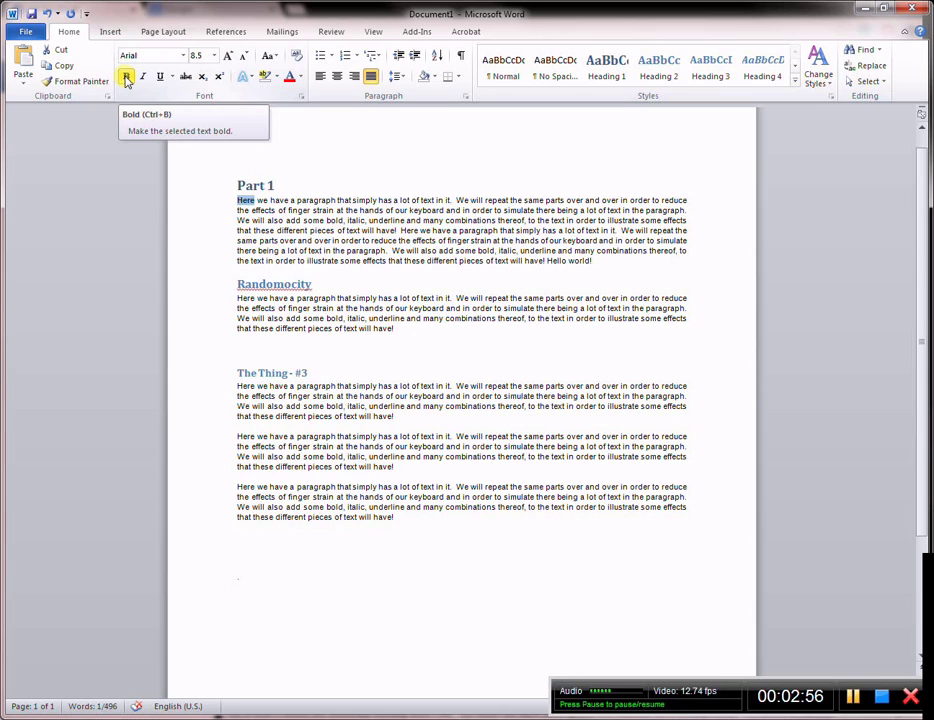
Apply bold to the word "some" in the third line of Part 1 and remove it again.
double_click(313, 220)
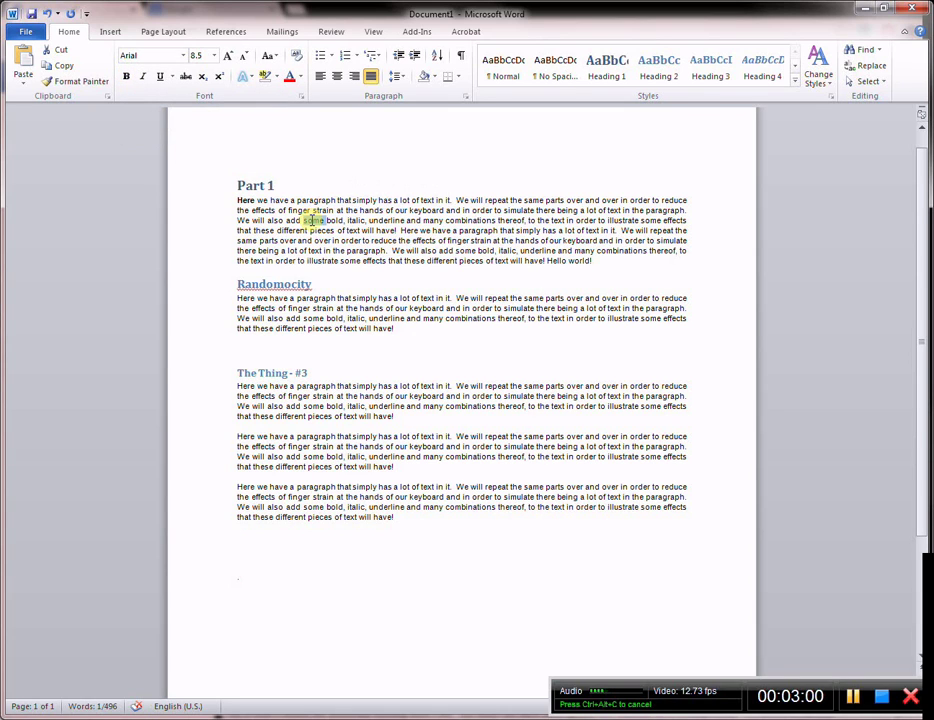
key(ctrl+b)
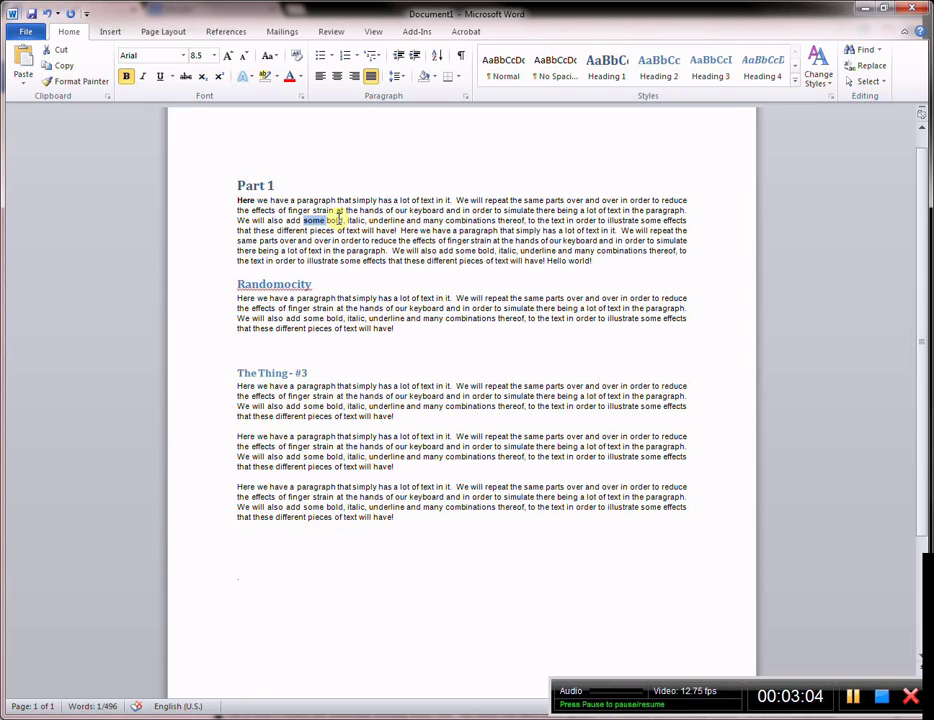
key(ctrl+b)
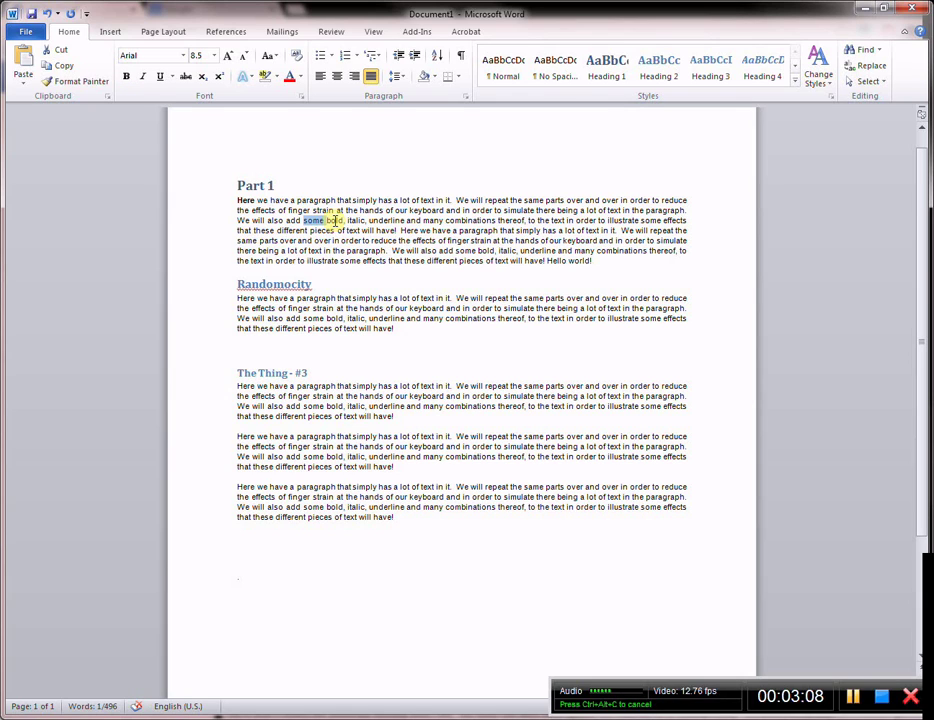
In the third line of Part 1, make the word "bold" bold and the word "italic" italic.
double_click(331, 221)
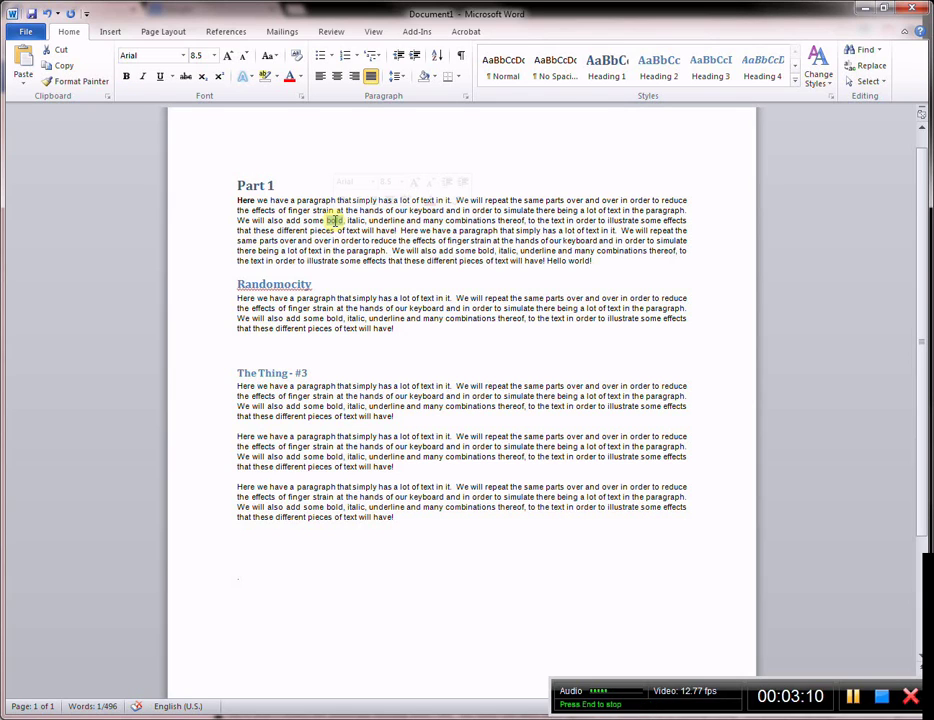
key(ctrl+b)
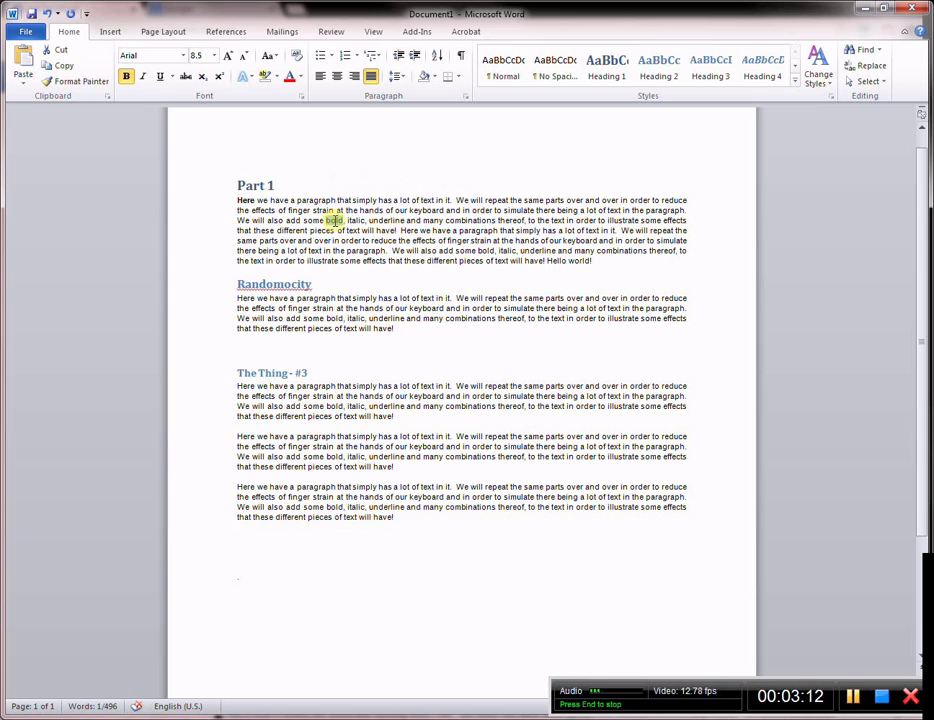
double_click(355, 221)
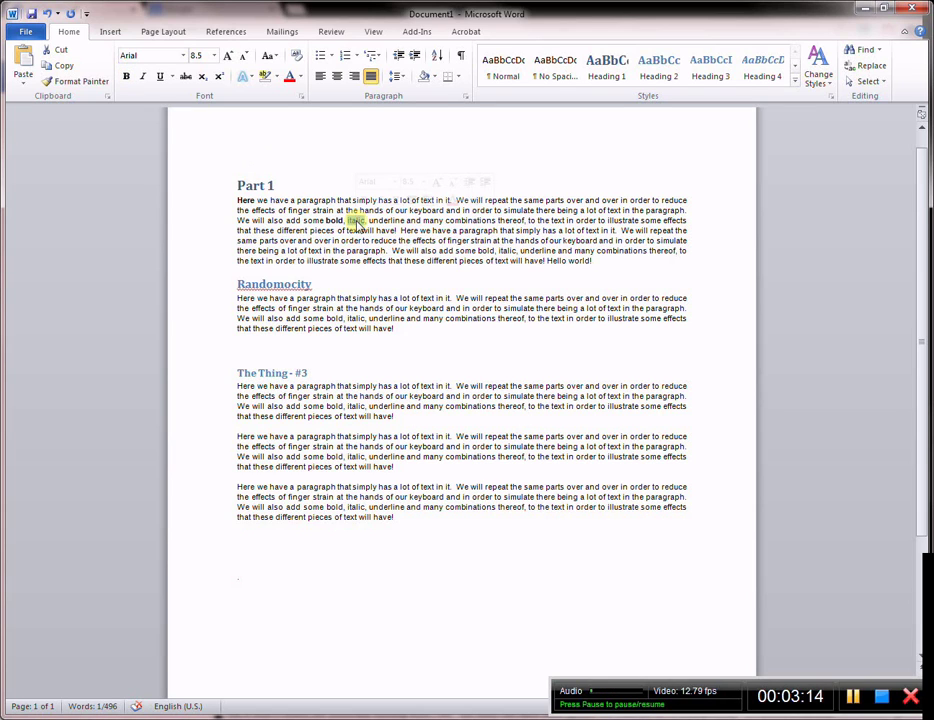
click(147, 81)
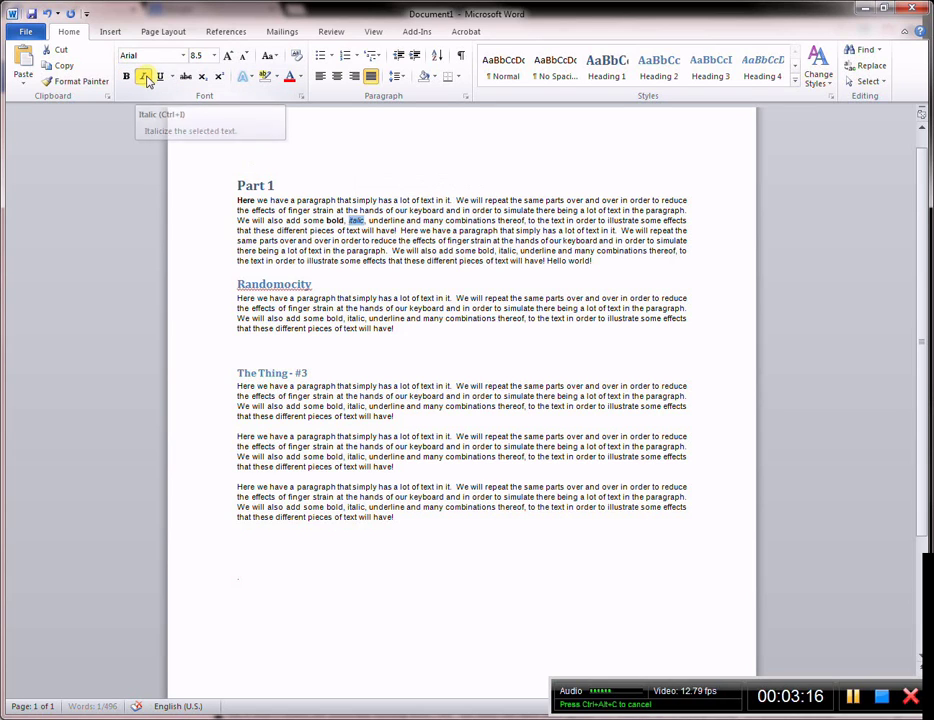
Toggle italics off and back on for the word "italic" in Part 1 and make it bold as well.
click(147, 81)
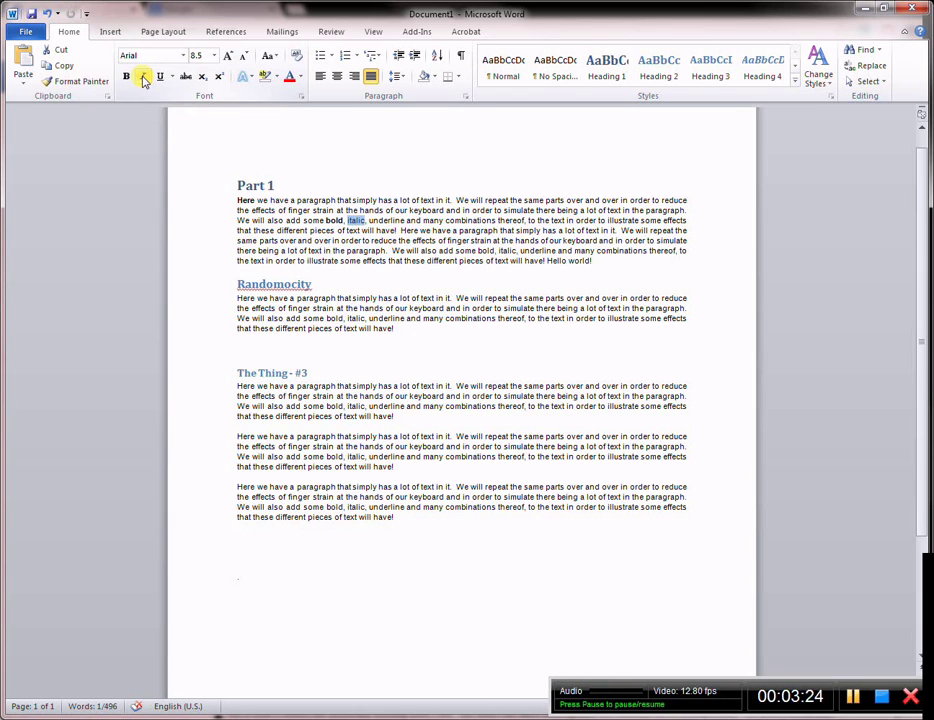
click(144, 79)
click(144, 78)
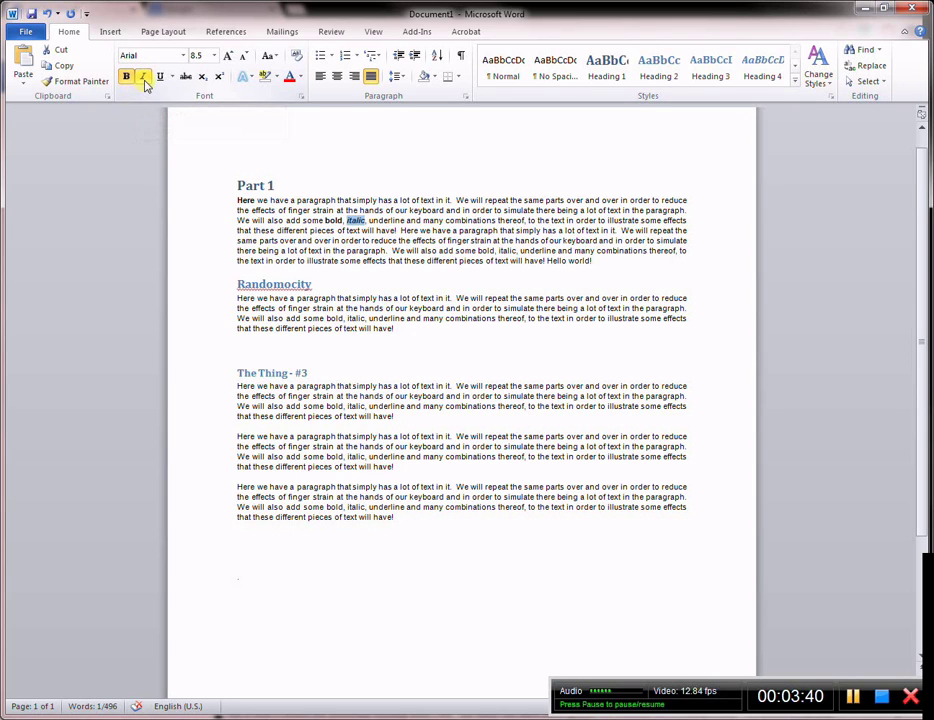
click(352, 222)
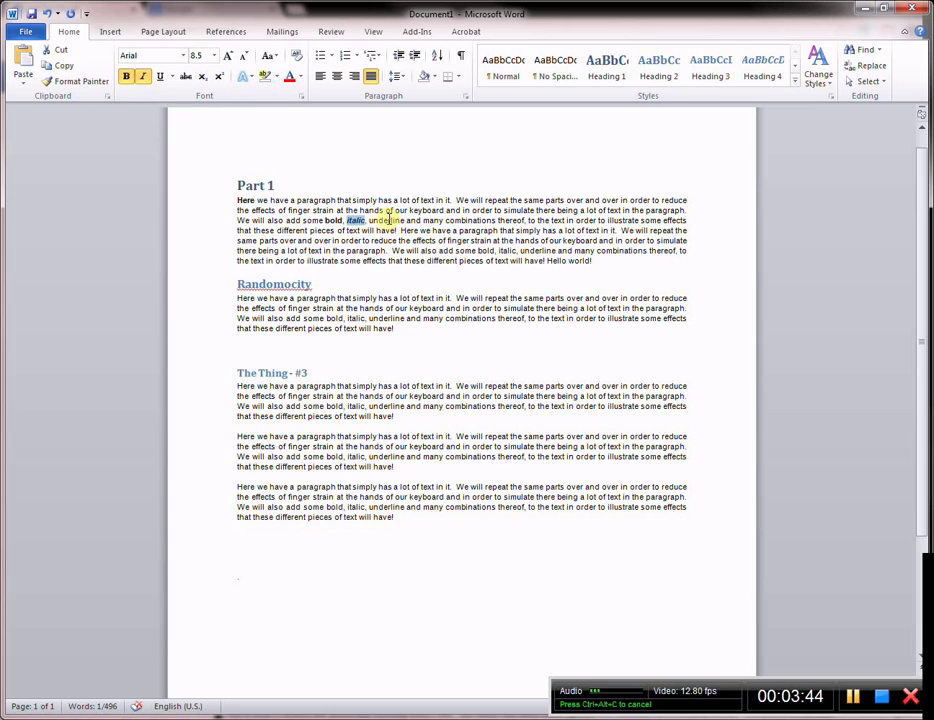
Format the word "underline" in the third line of Part 1 with underline, bold and italic.
double_click(388, 220)
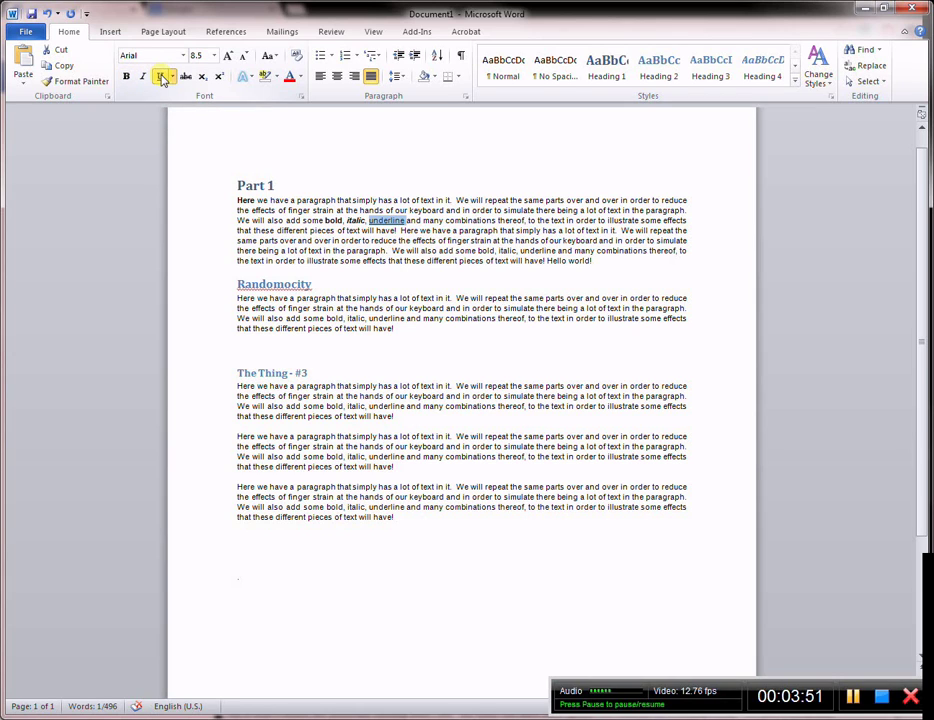
click(161, 77)
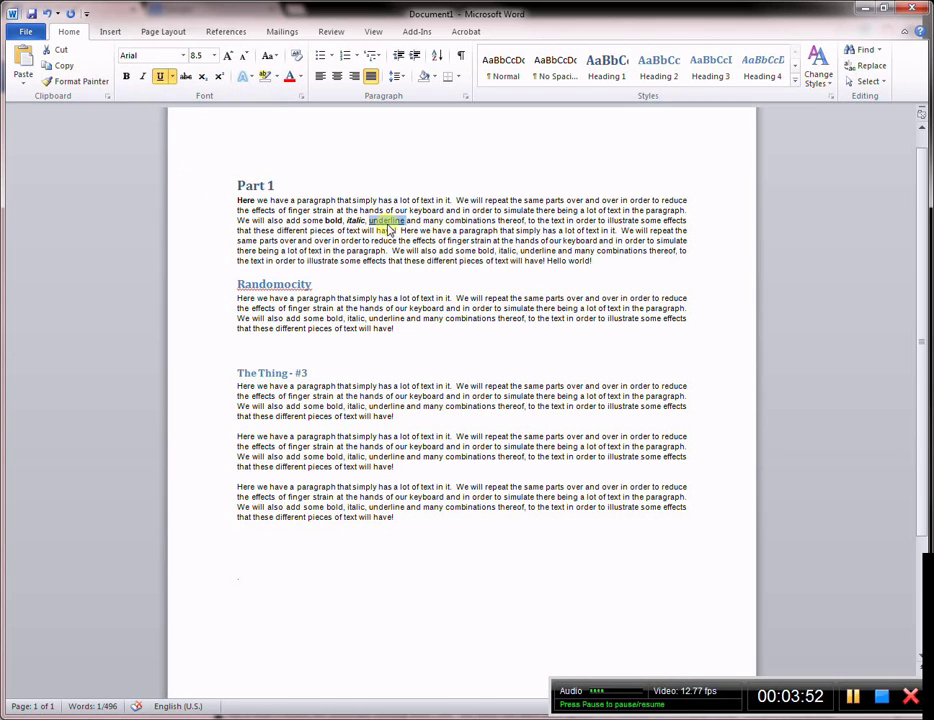
click(126, 78)
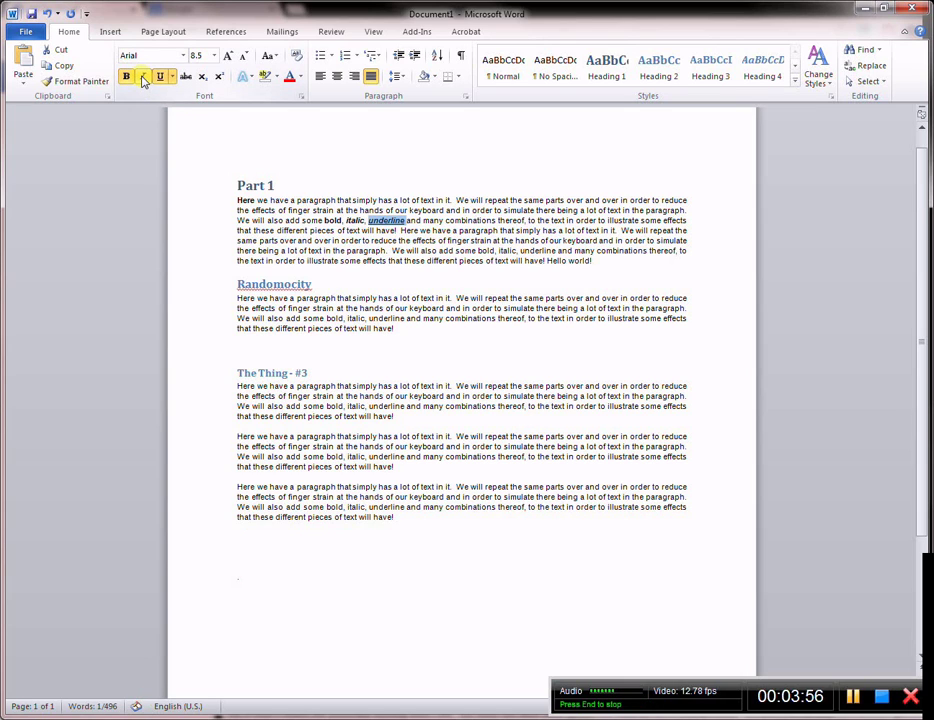
click(143, 80)
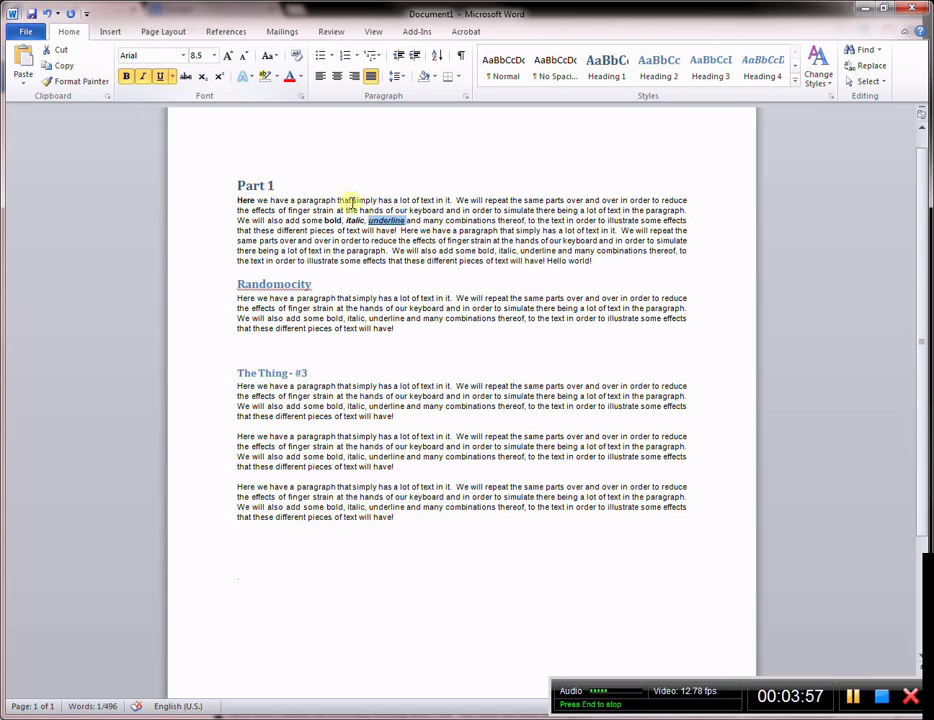
Strike through the word "combinations" in the third line of Part 1.
click(402, 221)
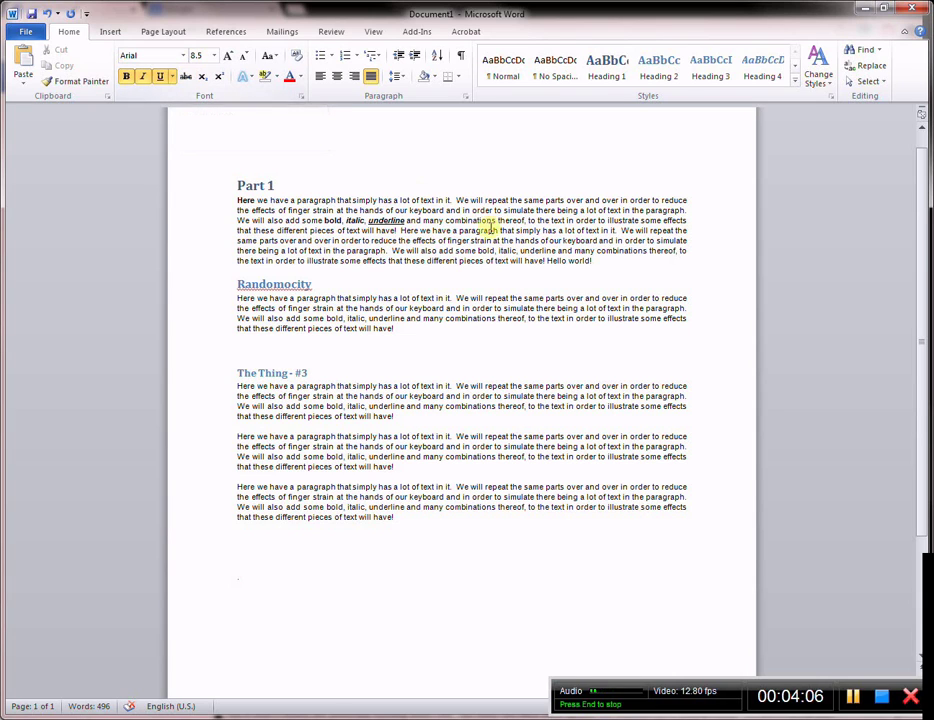
double_click(470, 220)
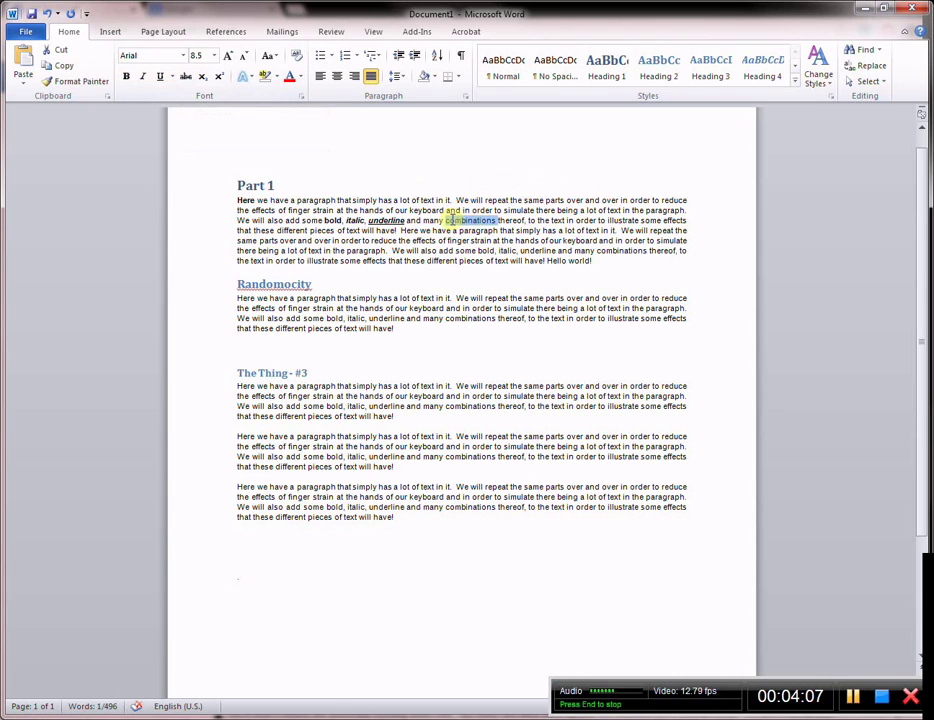
click(186, 78)
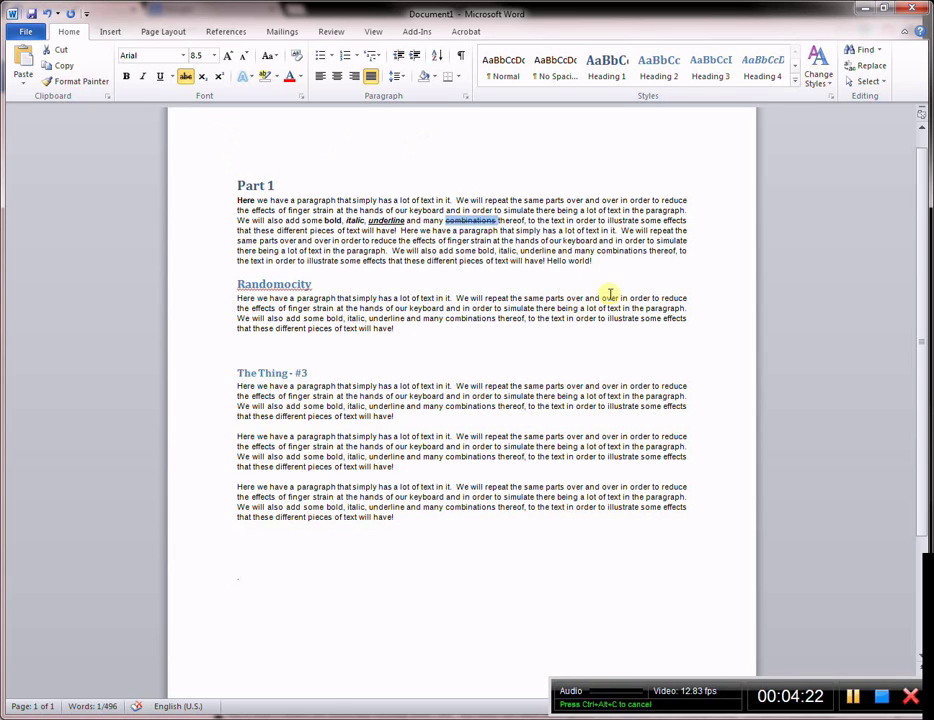
Add "Pi(r2)" at the end of the Part 1 paragraph and format its 2 as superscript.
click(601, 262)
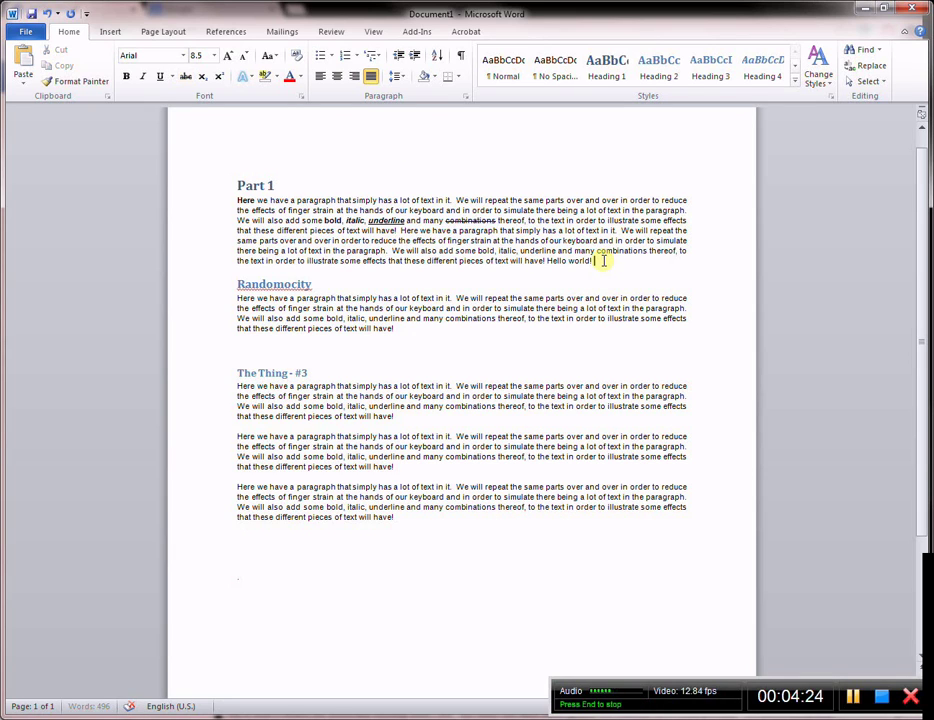
text(P)
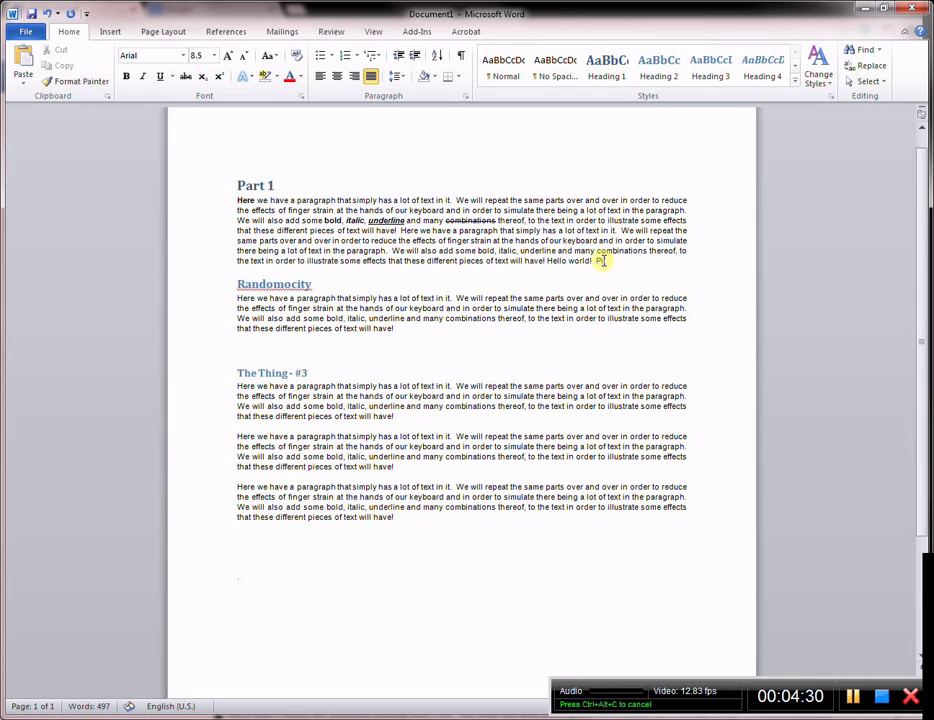
text(art 2)
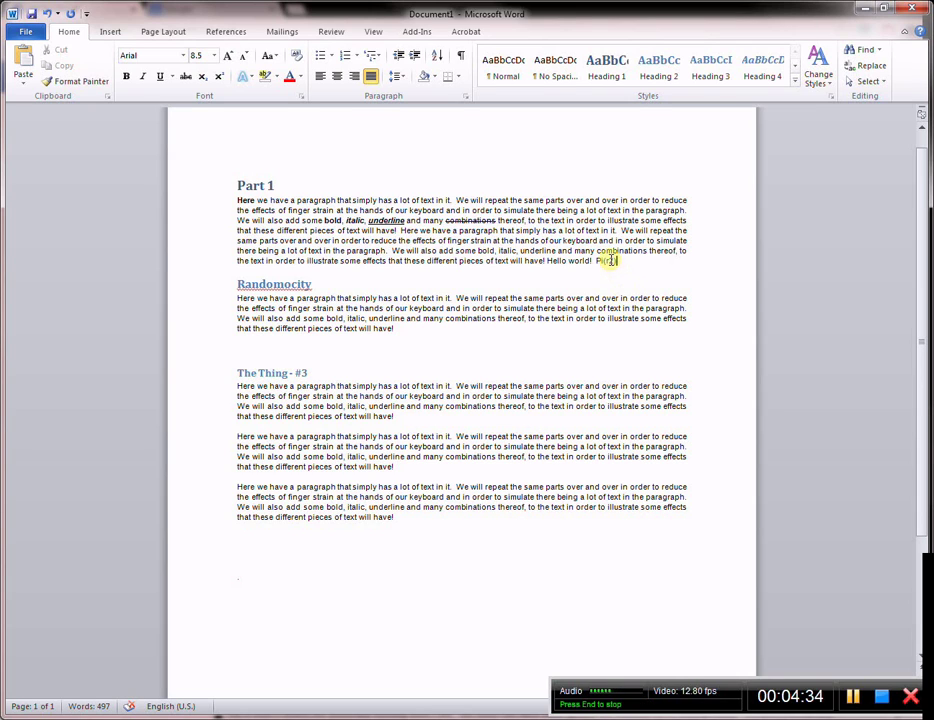
double_click(610, 260)
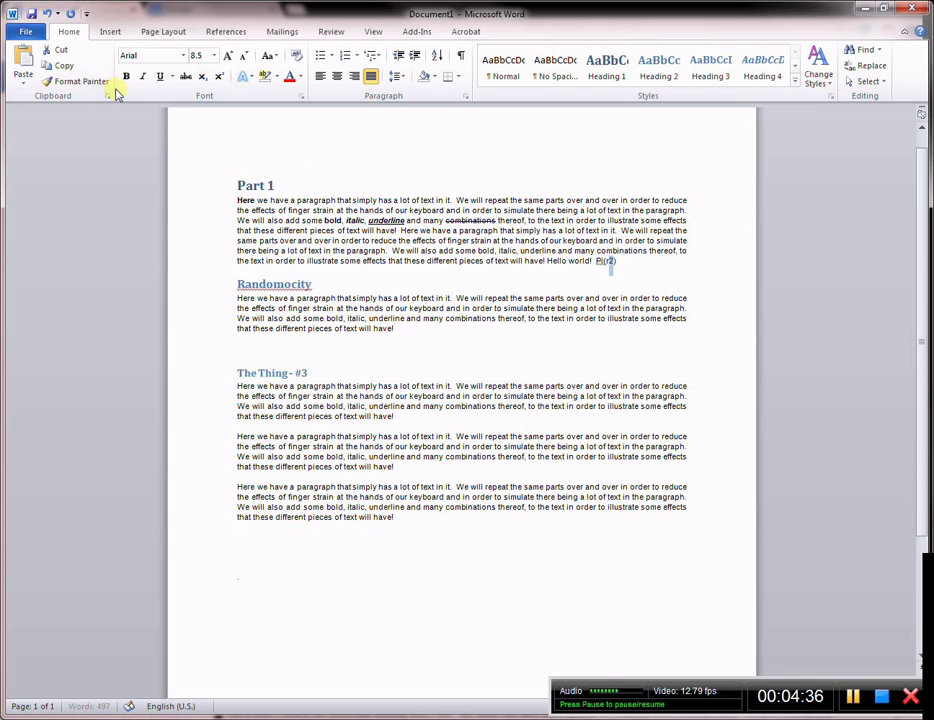
click(220, 80)
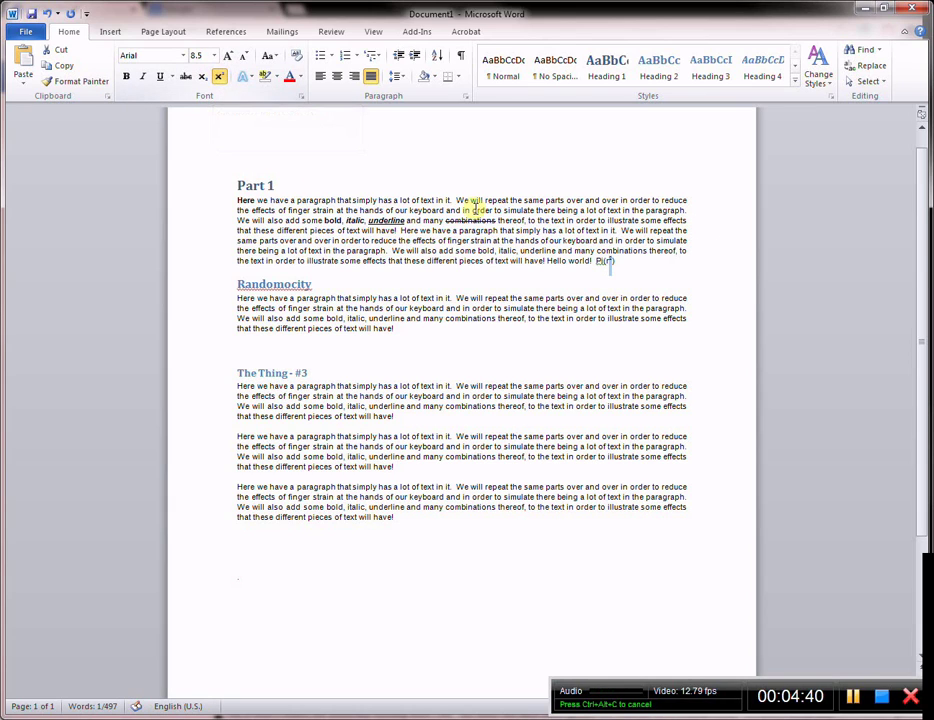
click(630, 265)
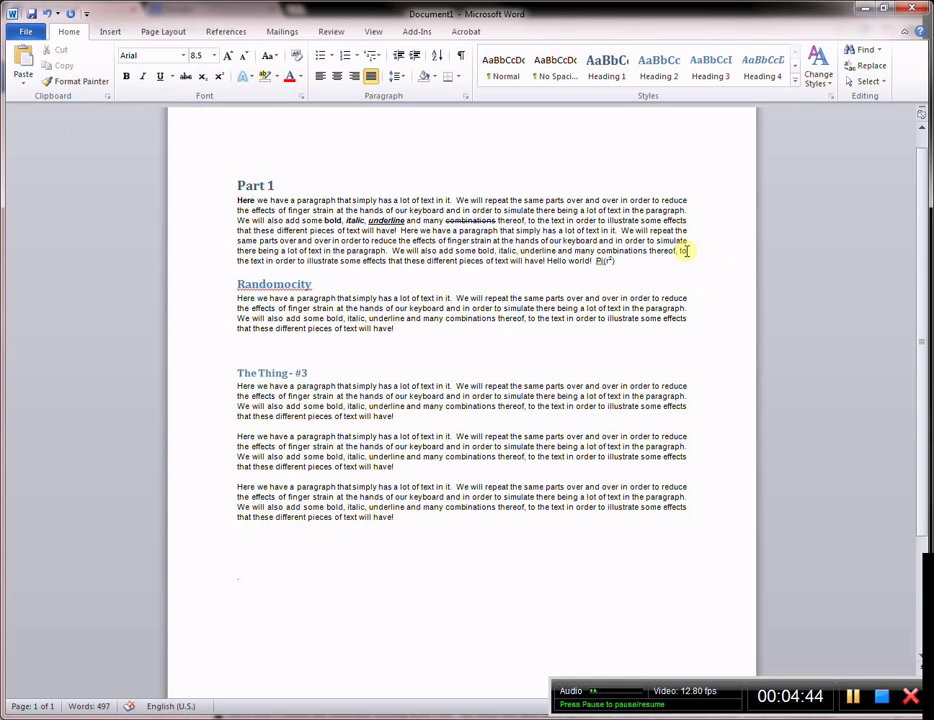
Set the font size of the Pi(r²) expression at the end of Part 1 to 14.
drag(596, 262, 614, 263)
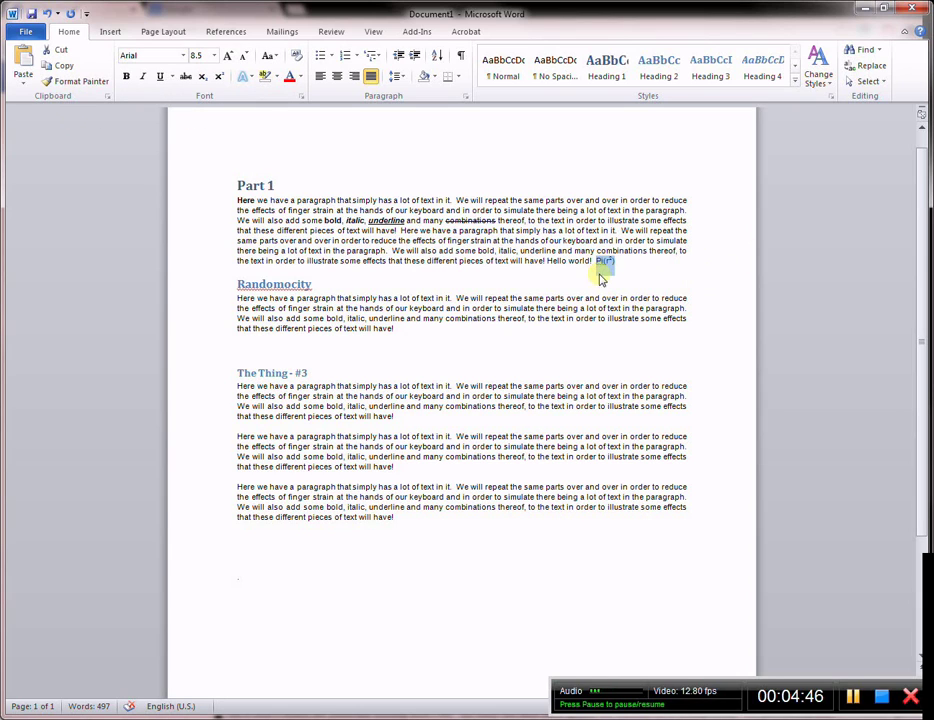
click(213, 55)
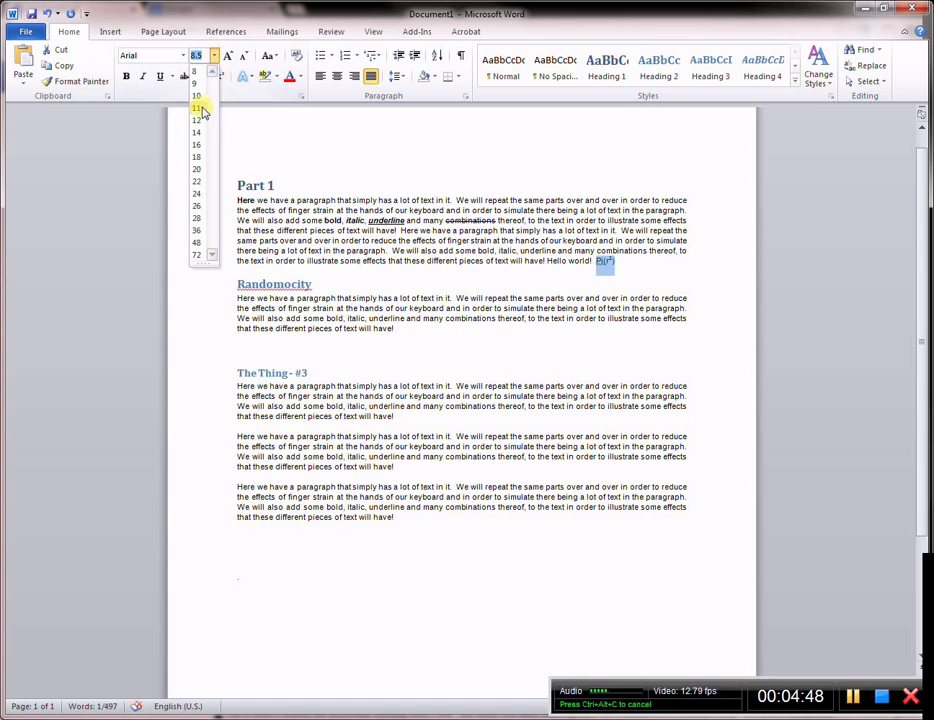
click(199, 135)
click(632, 263)
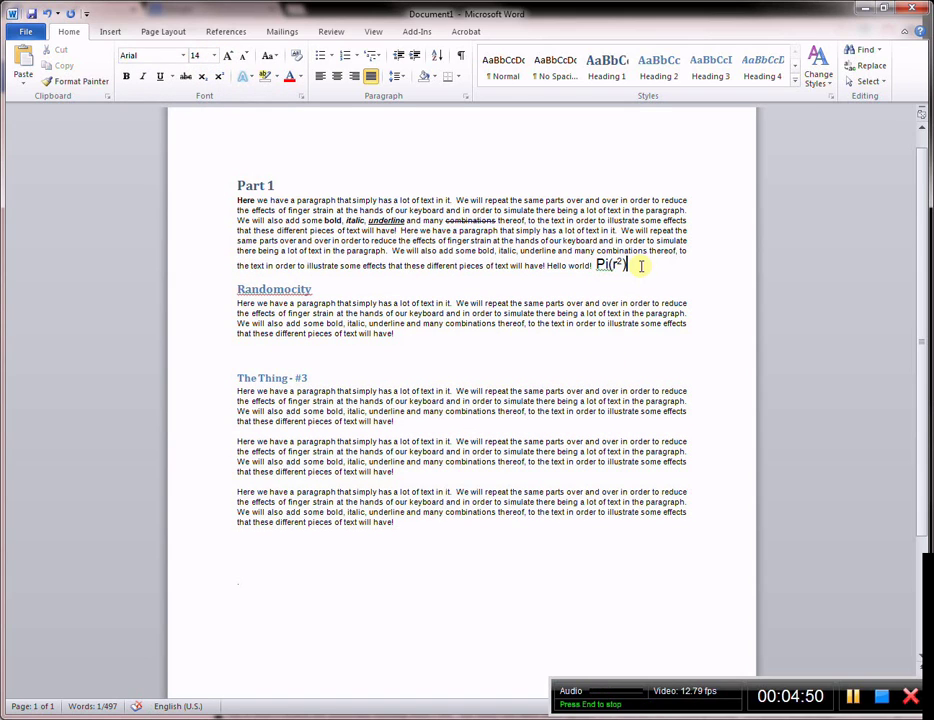
key(ctrl+shift+equal)
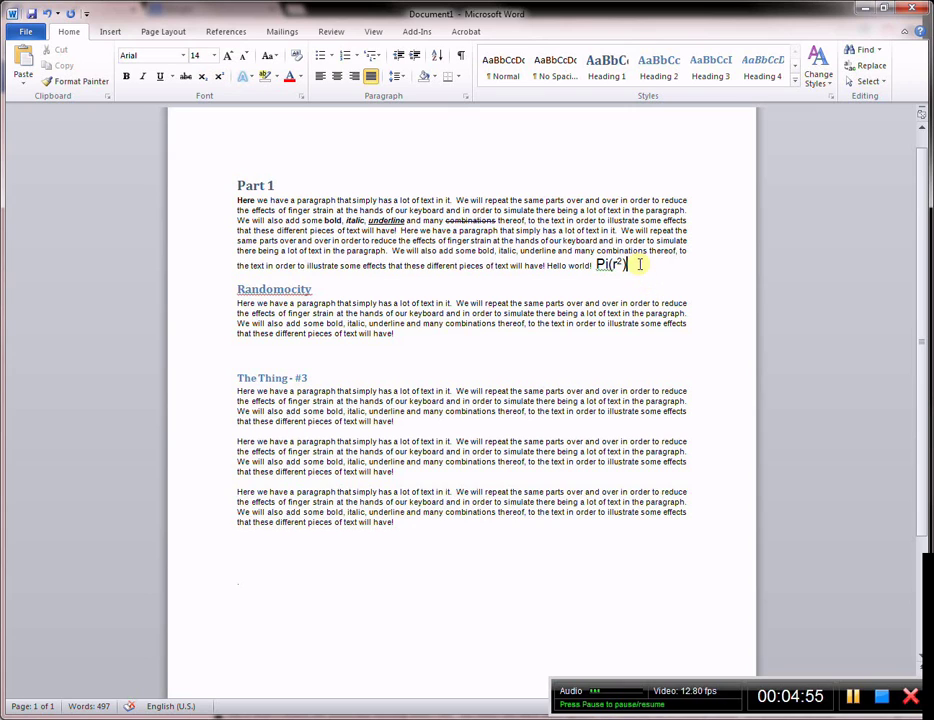
Write "H2O" on a new line below the Part 1 paragraph and format its 2 as subscript.
key(Return)
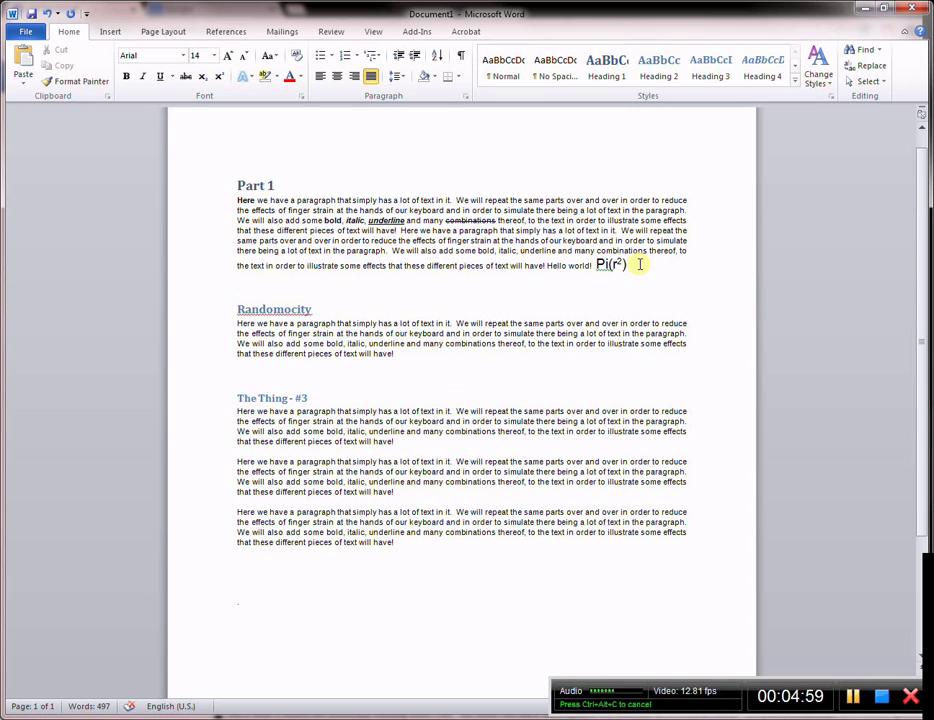
text(H2))
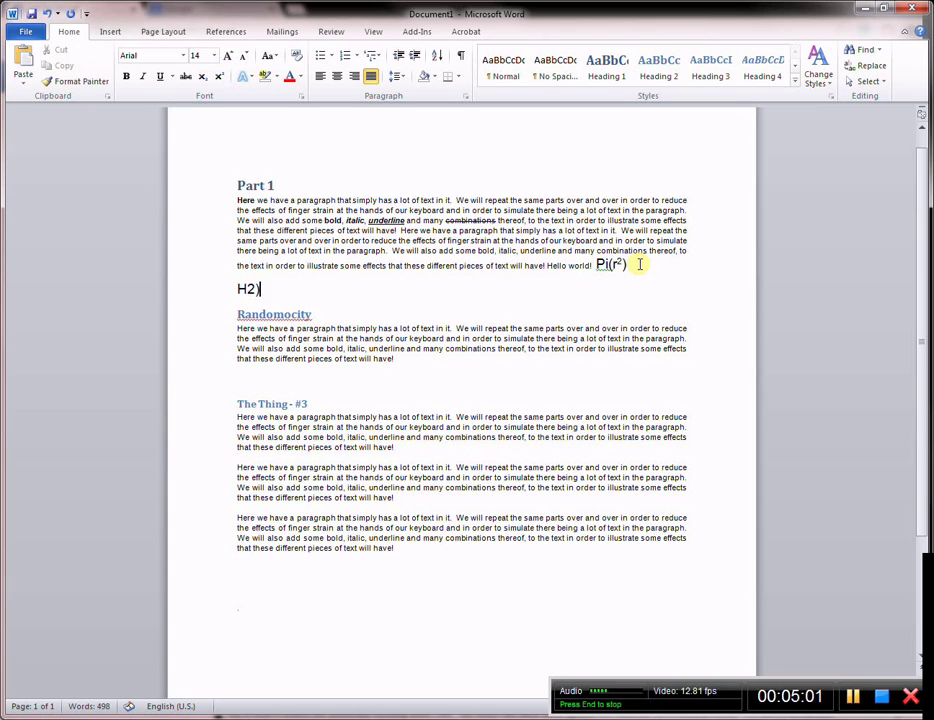
key(BackSpace)
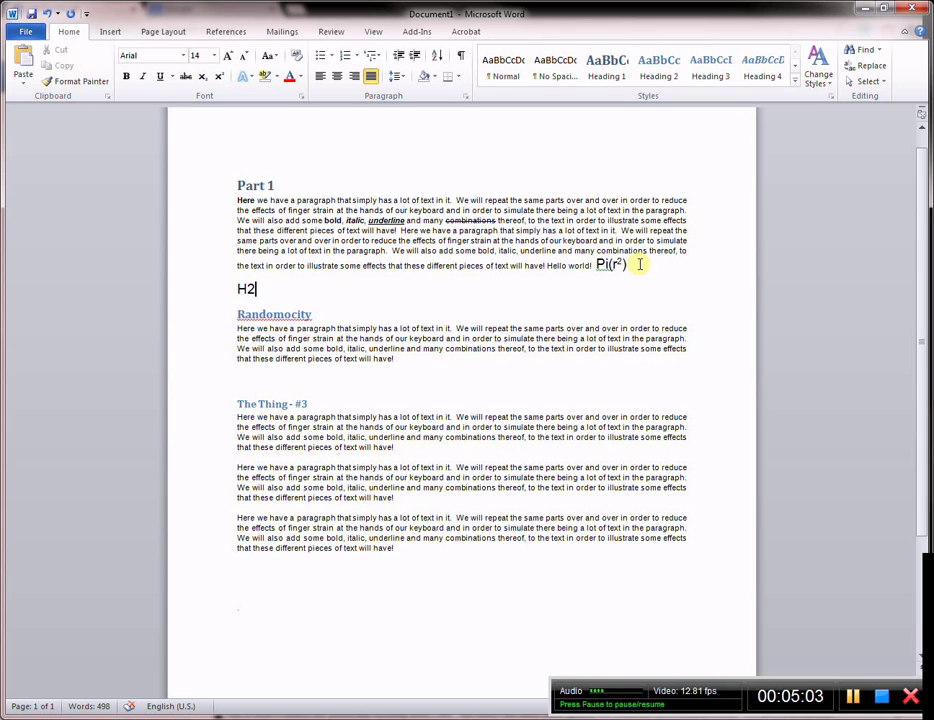
text(O)
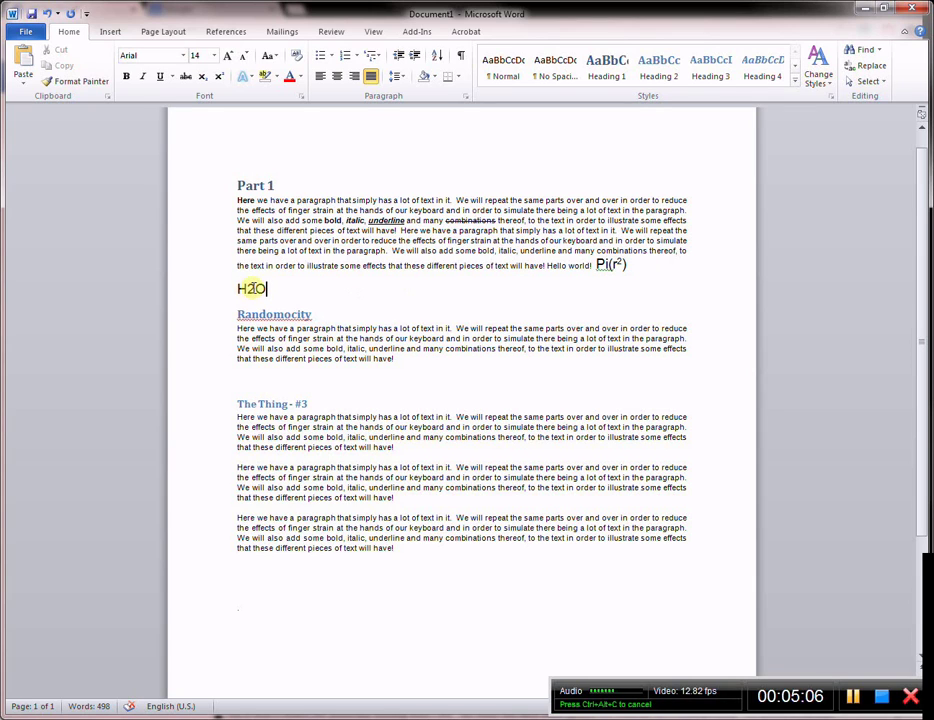
drag(246, 288, 254, 288)
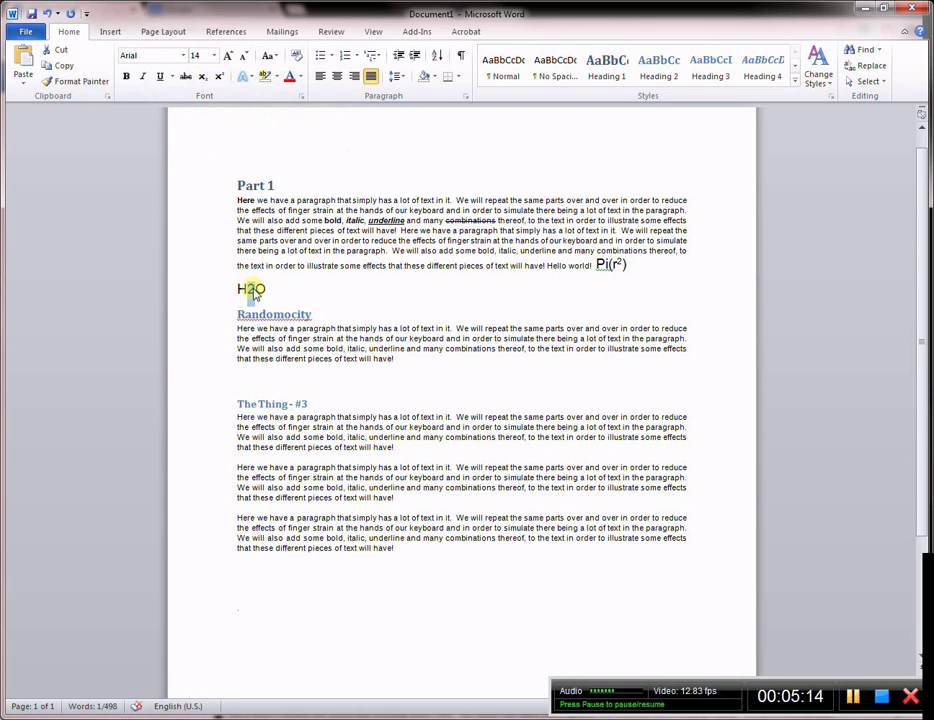
click(203, 77)
click(381, 288)
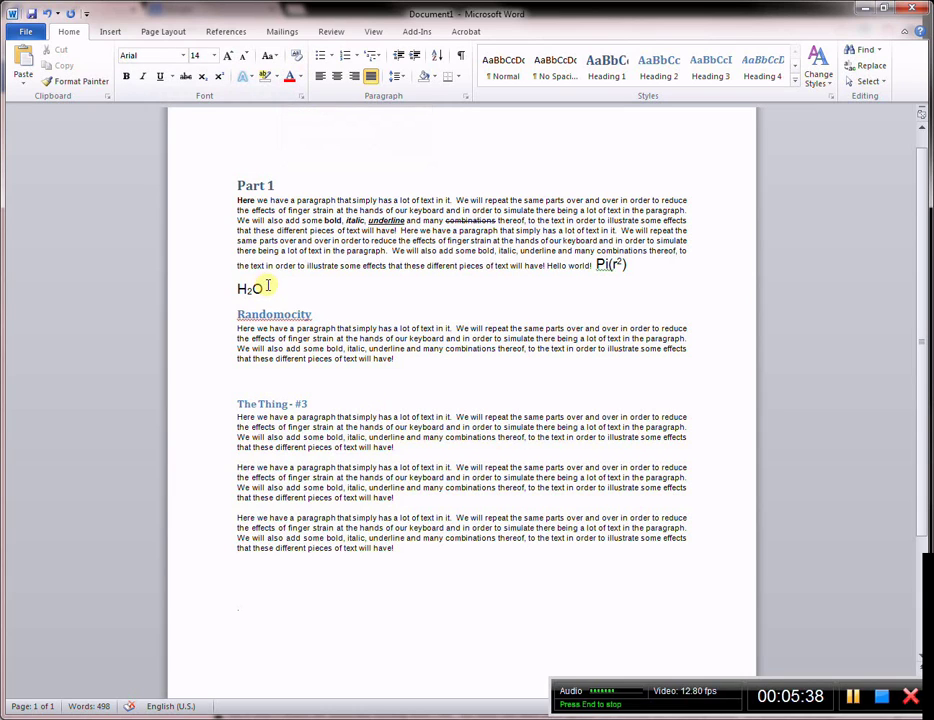
Change the font color of the H₂O line to a medium blue from the theme colors.
drag(268, 286, 240, 288)
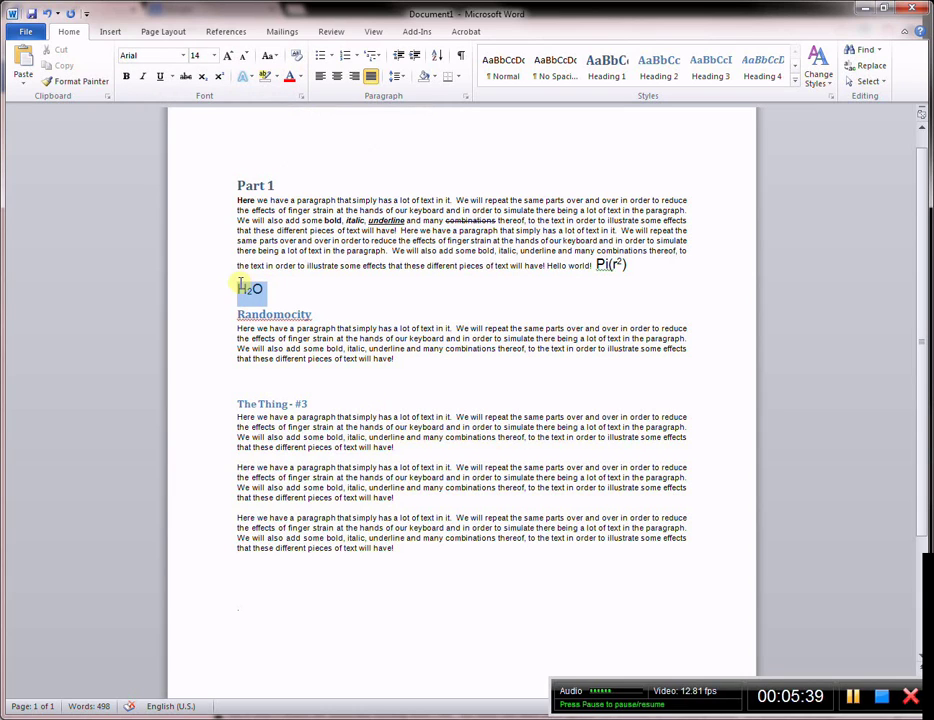
click(300, 78)
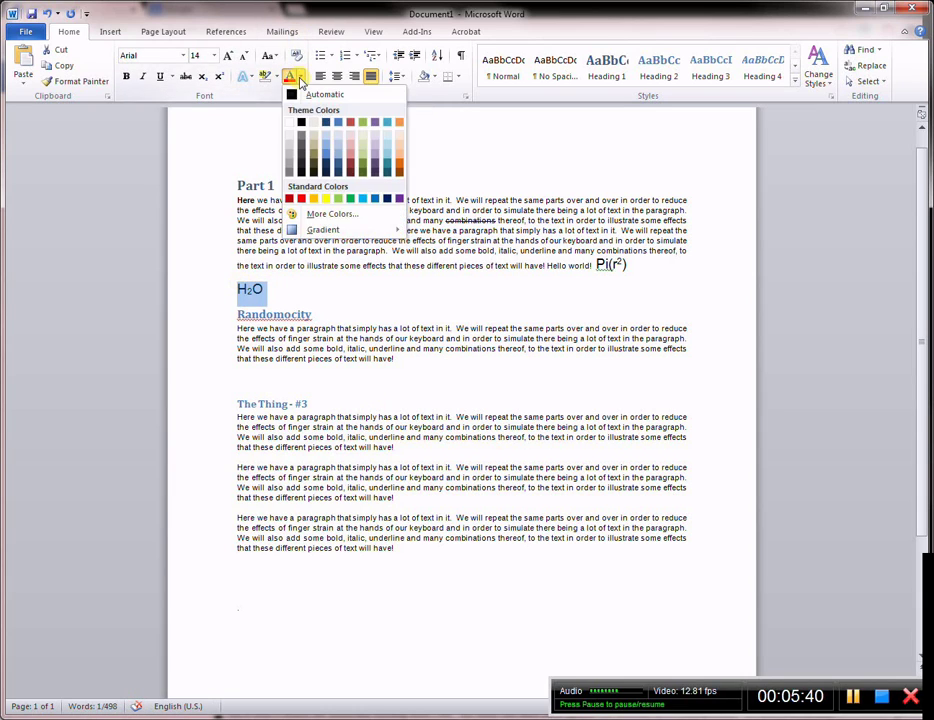
click(327, 160)
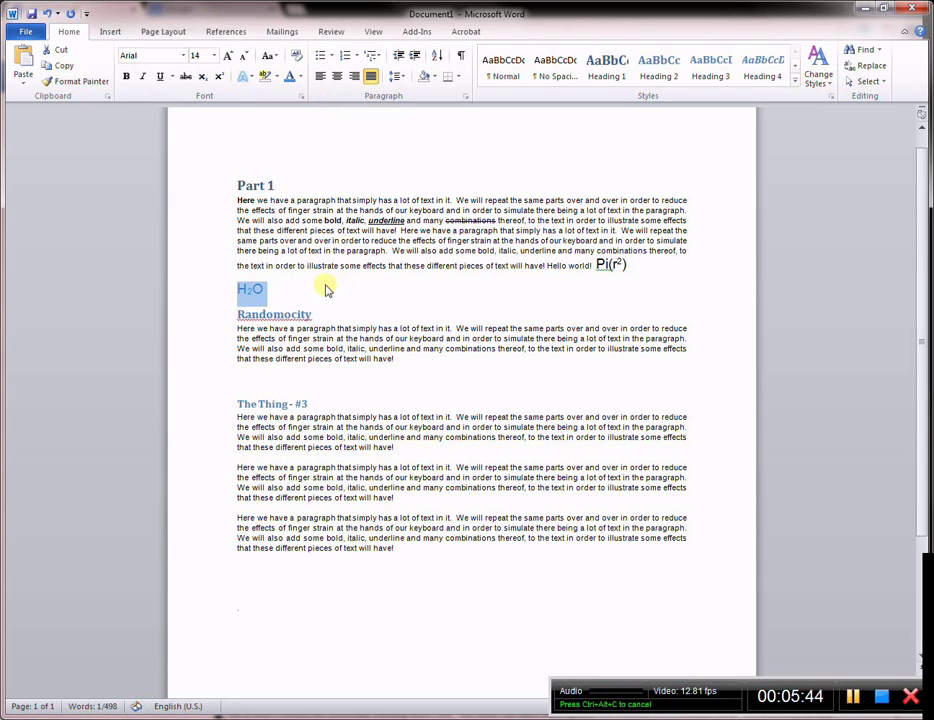
click(298, 290)
mouse_move(238, 266)
mouse_down()
mouse_move(276, 267)
mouse_move(267, 290)
mouse_move(242, 289)
mouse_up()
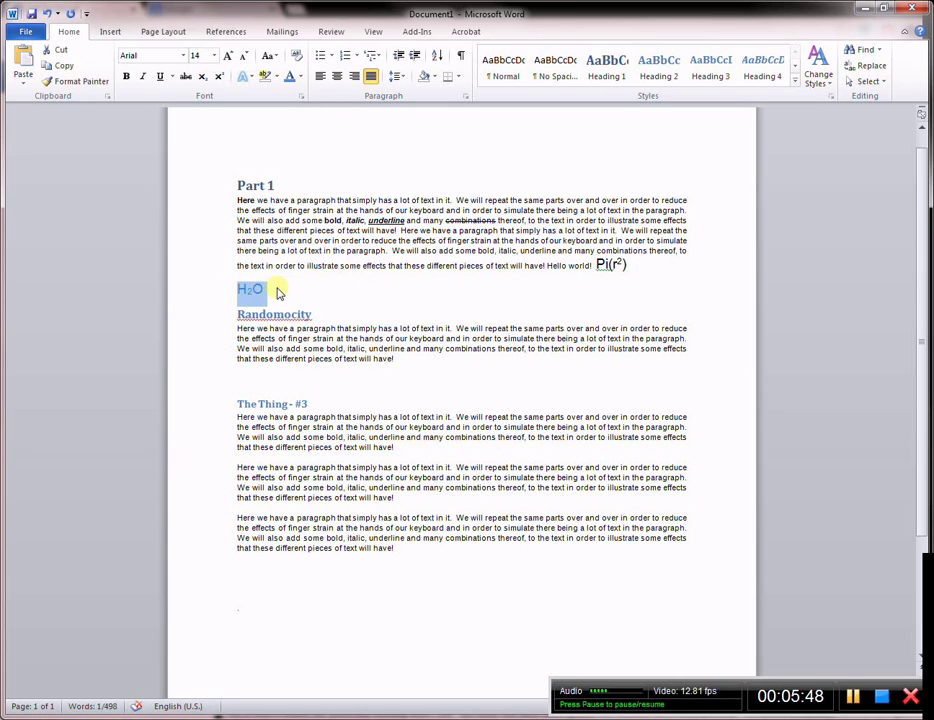
click(276, 290)
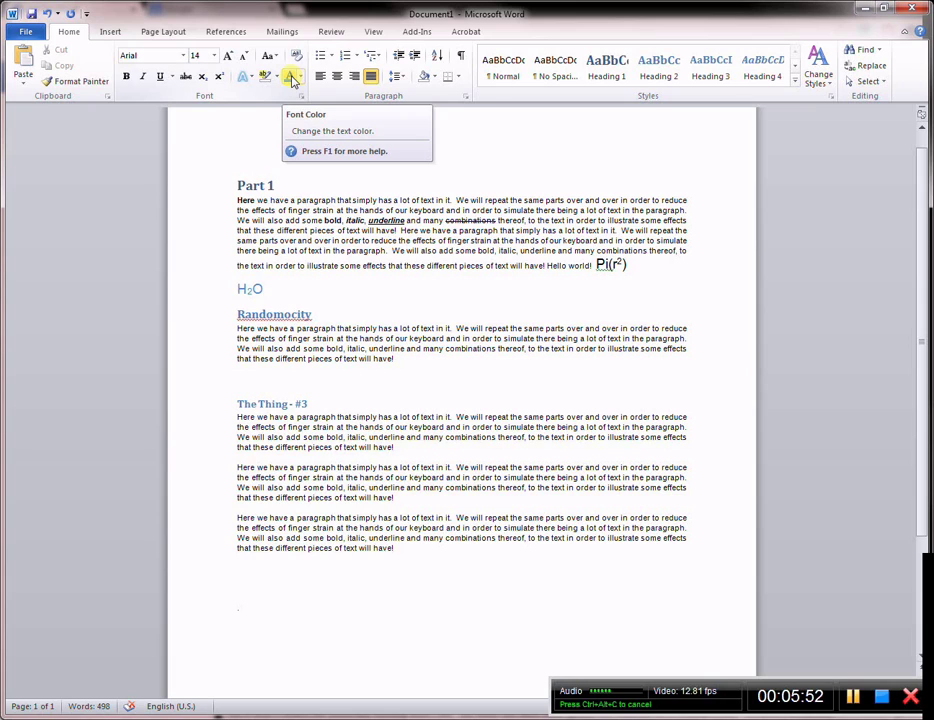
drag(265, 290, 237, 290)
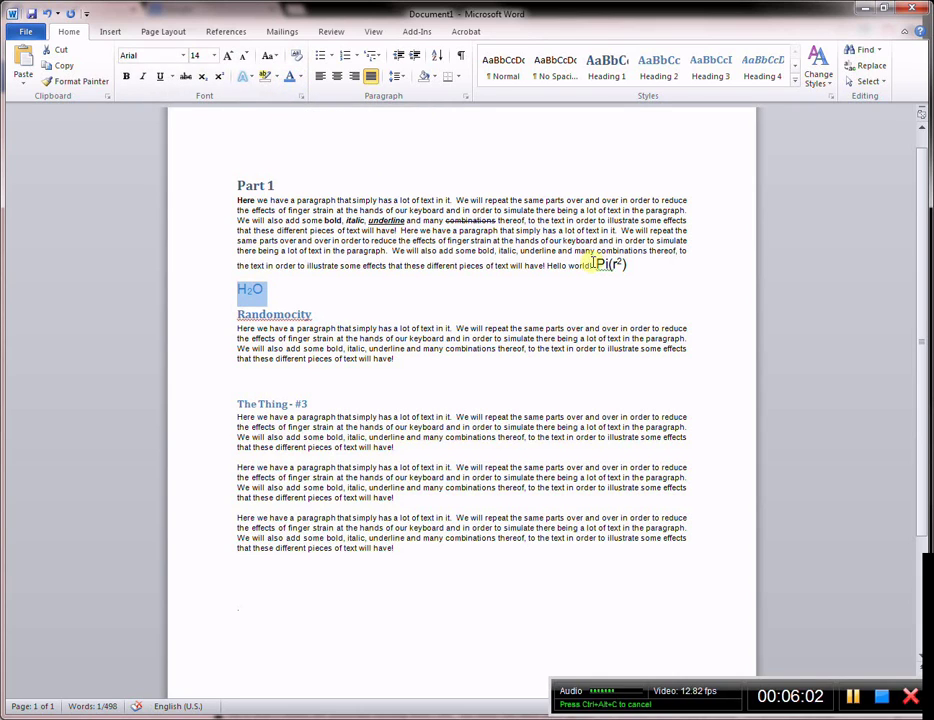
Apply the same blue font color to the Pi(r²) expression at the end of Part 1.
drag(597, 264, 622, 264)
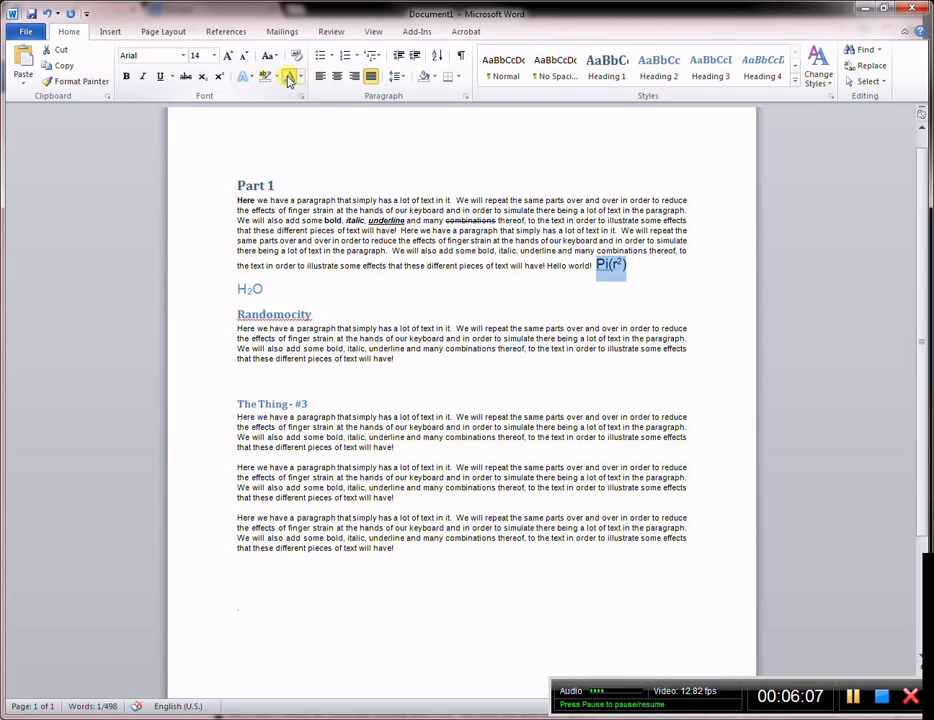
click(289, 78)
click(648, 271)
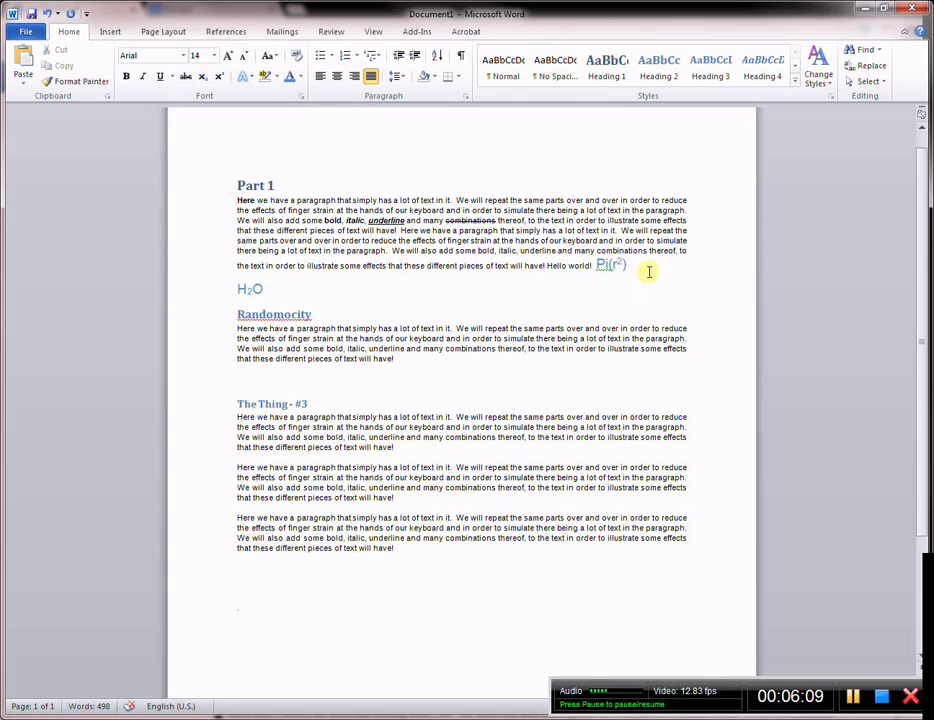
Change the font color of the Pi(r²) expression to the standard red.
drag(650, 266, 600, 262)
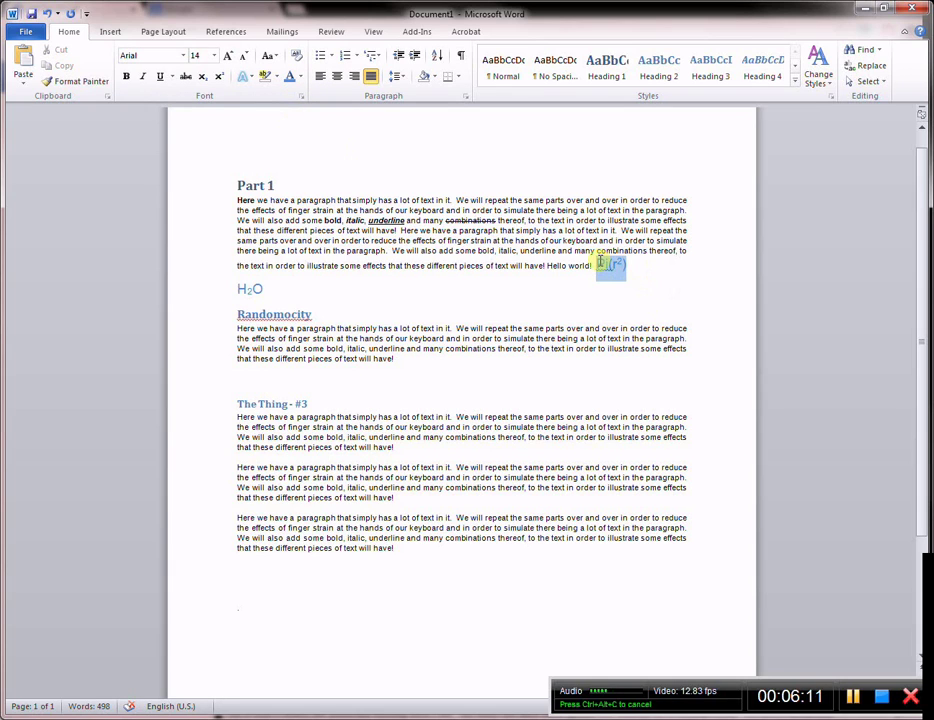
click(300, 78)
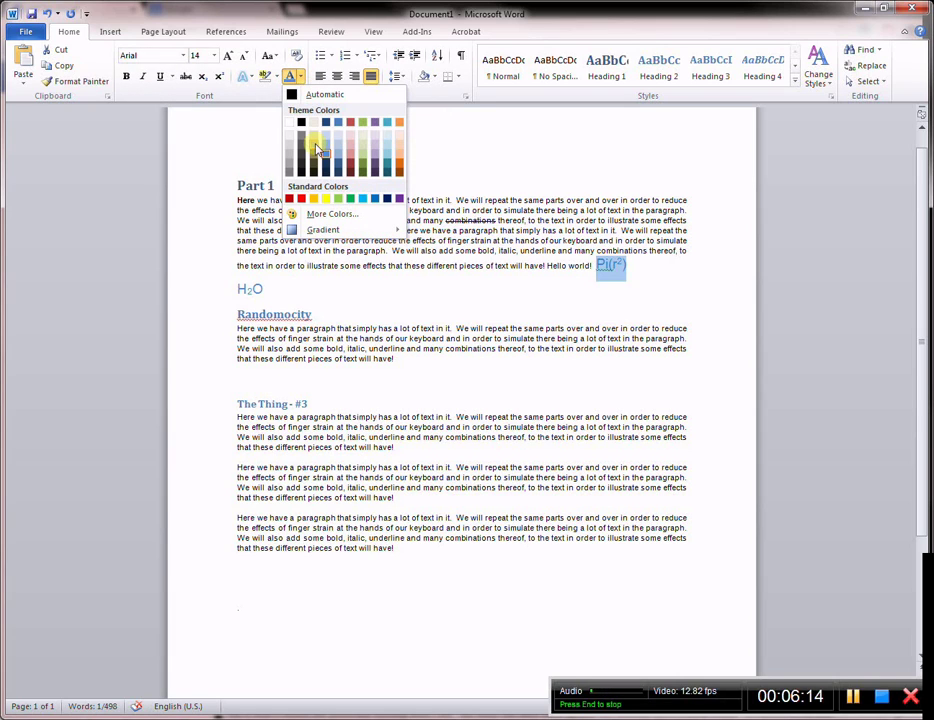
click(302, 200)
click(646, 266)
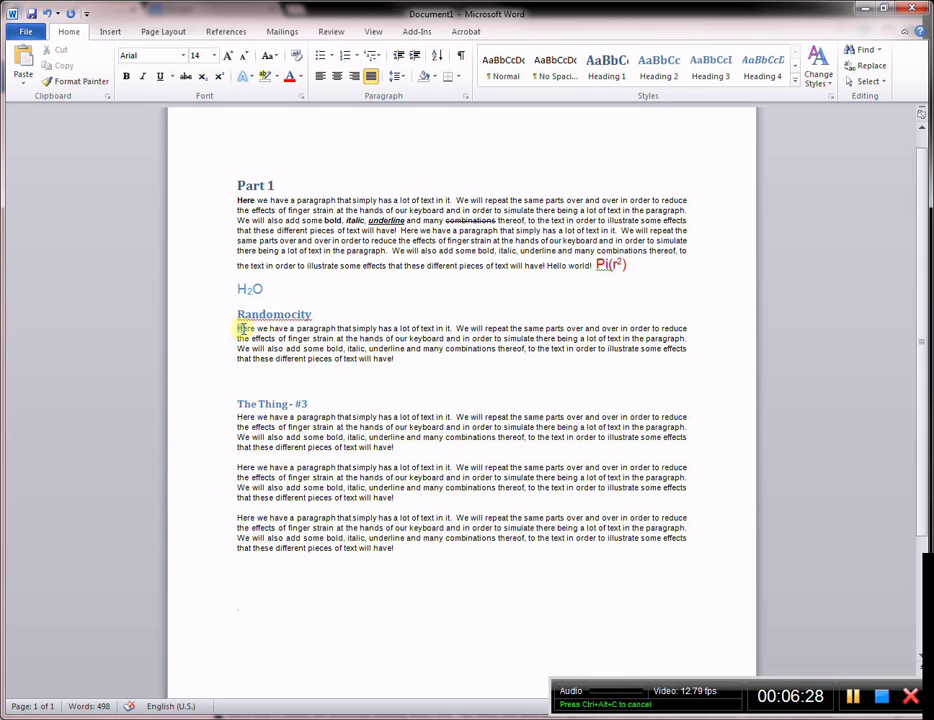
Highlight the first sentence under the Randomocity heading in yellow.
drag(244, 328, 455, 328)
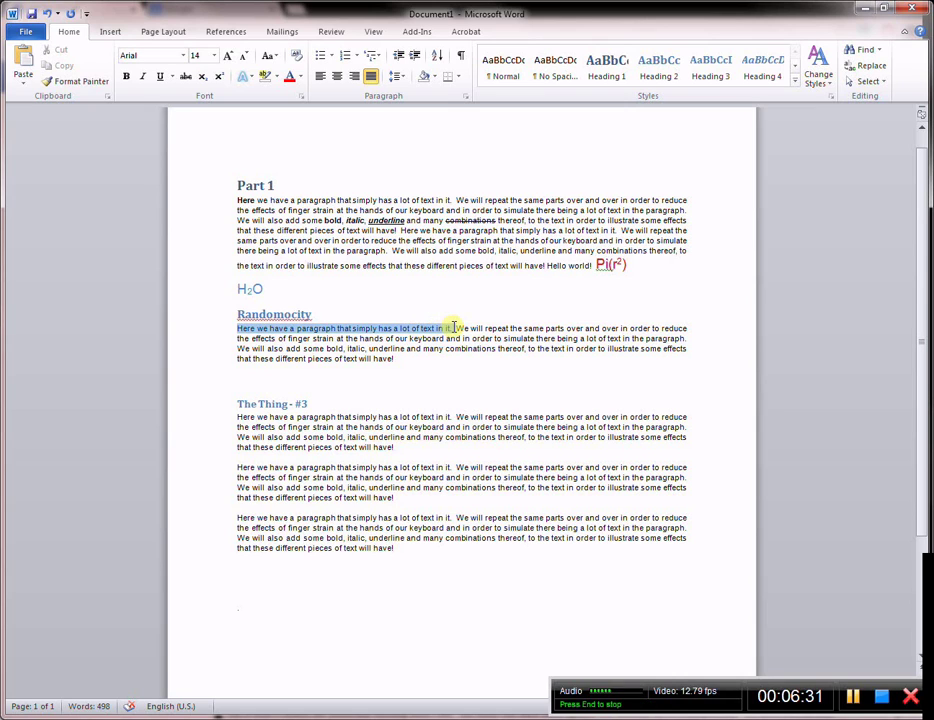
click(276, 77)
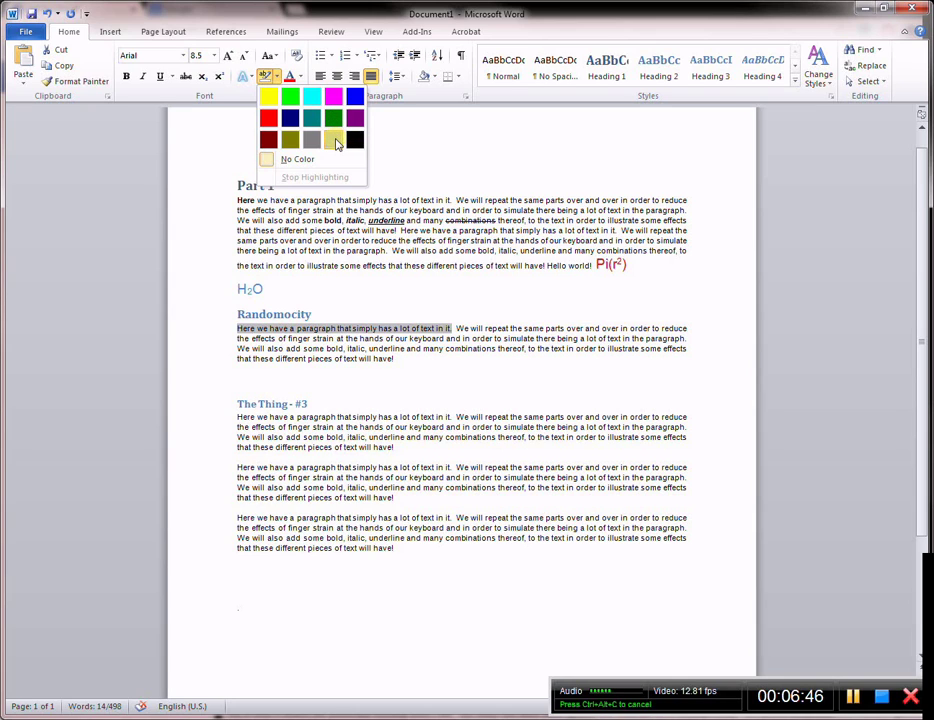
click(268, 98)
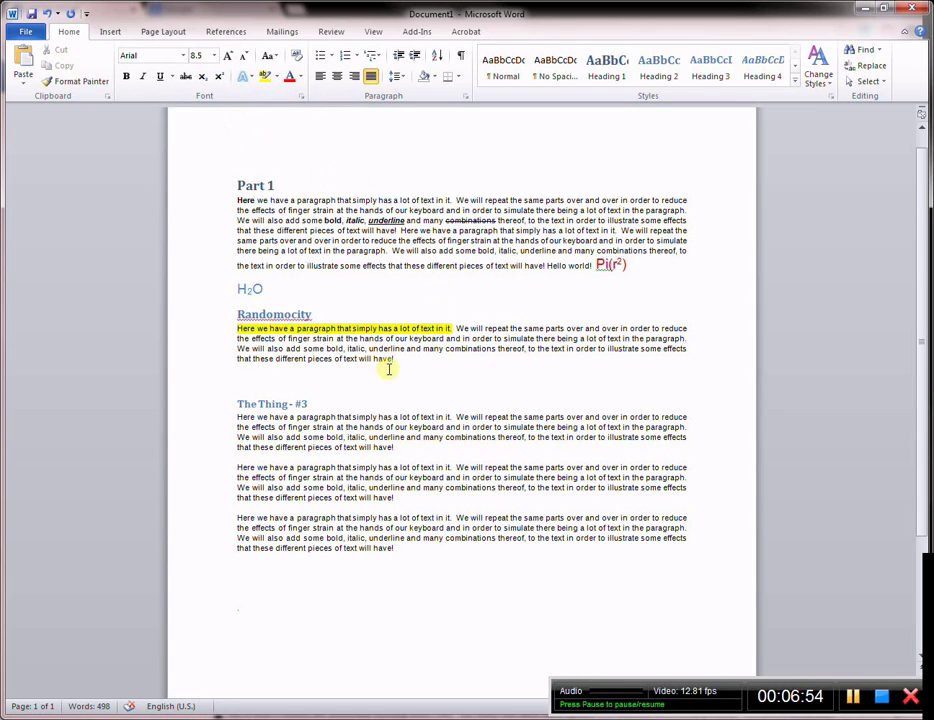
Set the first sentence under The Thing - #3 to font size 16.
click(353, 437)
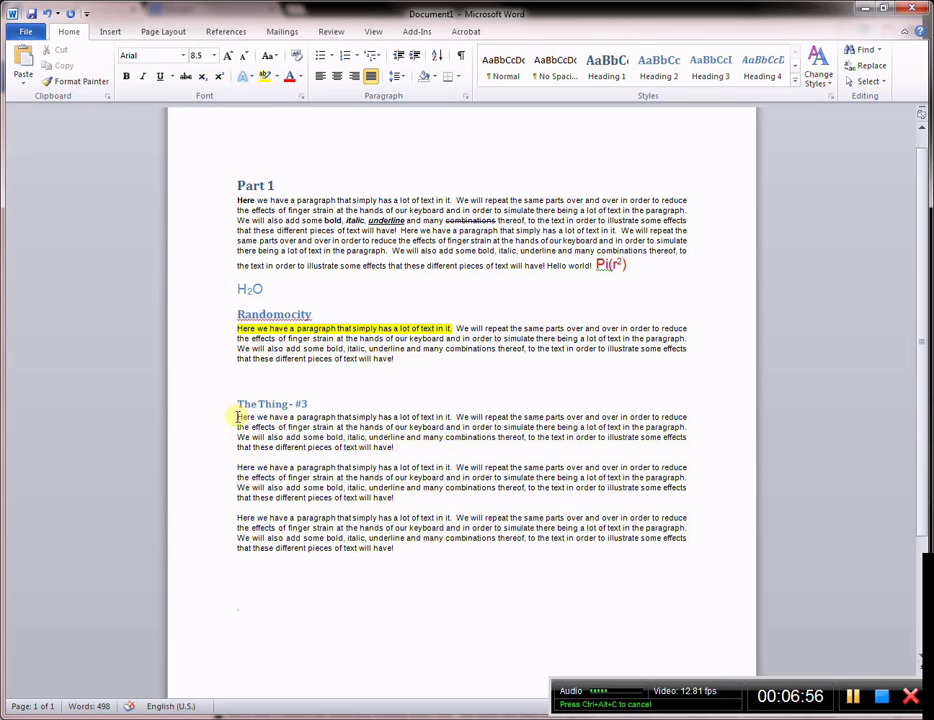
drag(237, 417, 453, 417)
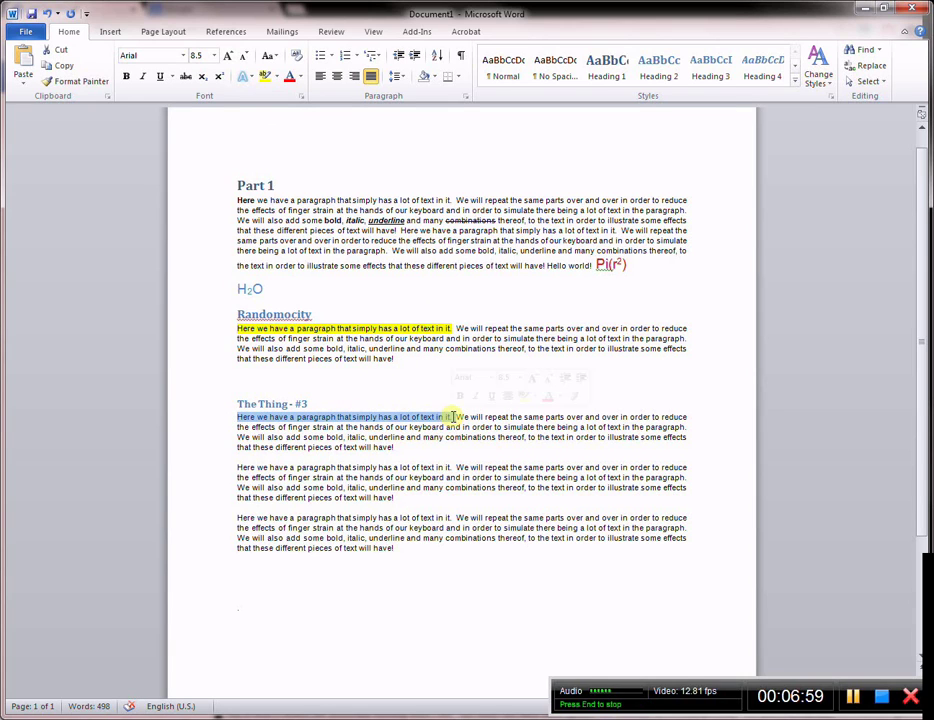
click(245, 78)
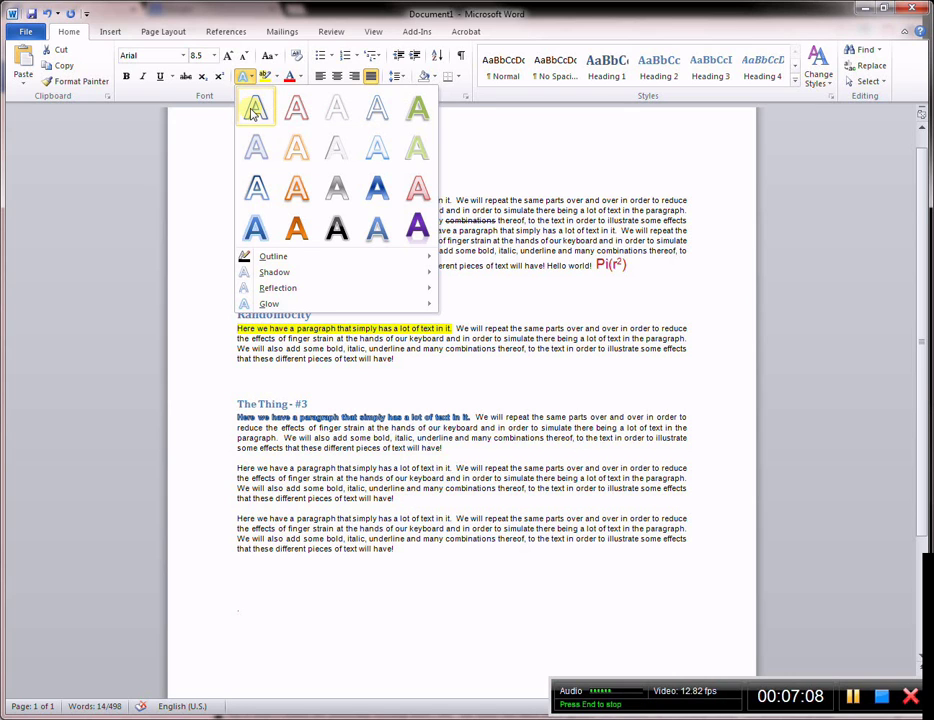
click(213, 56)
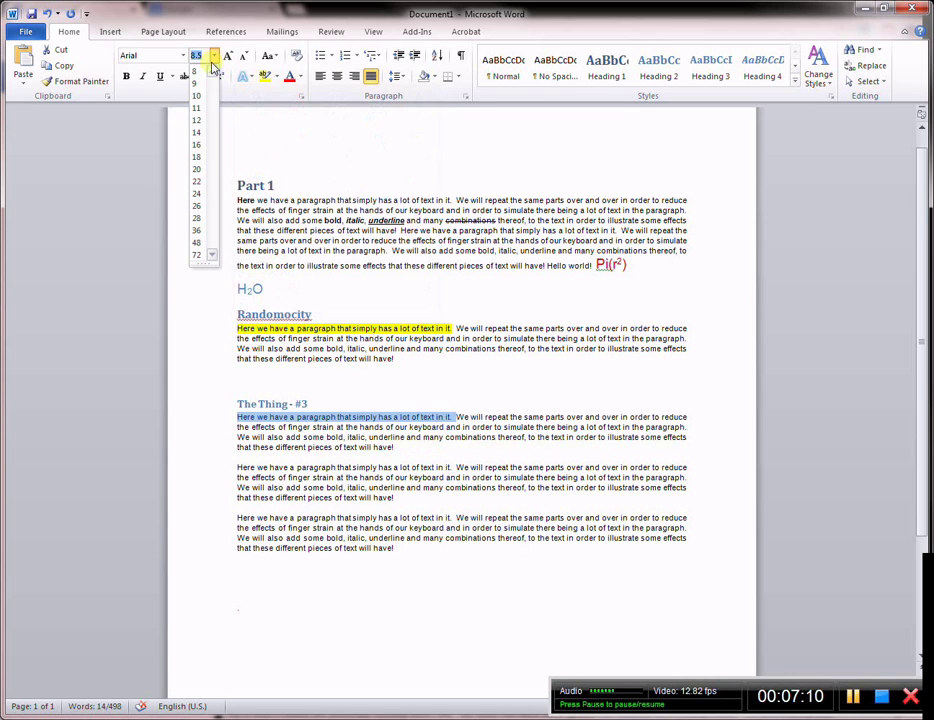
click(198, 148)
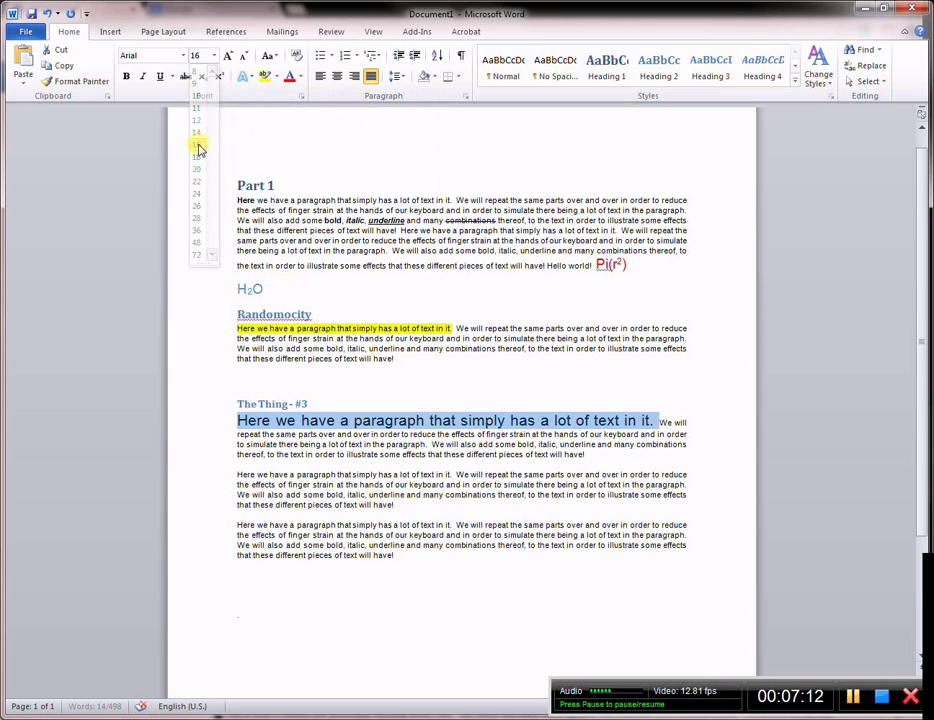
Apply the blue beveled text effect preset from the gallery's fourth row and fourth column to the enlarged sentence under The Thing - #3.
click(249, 78)
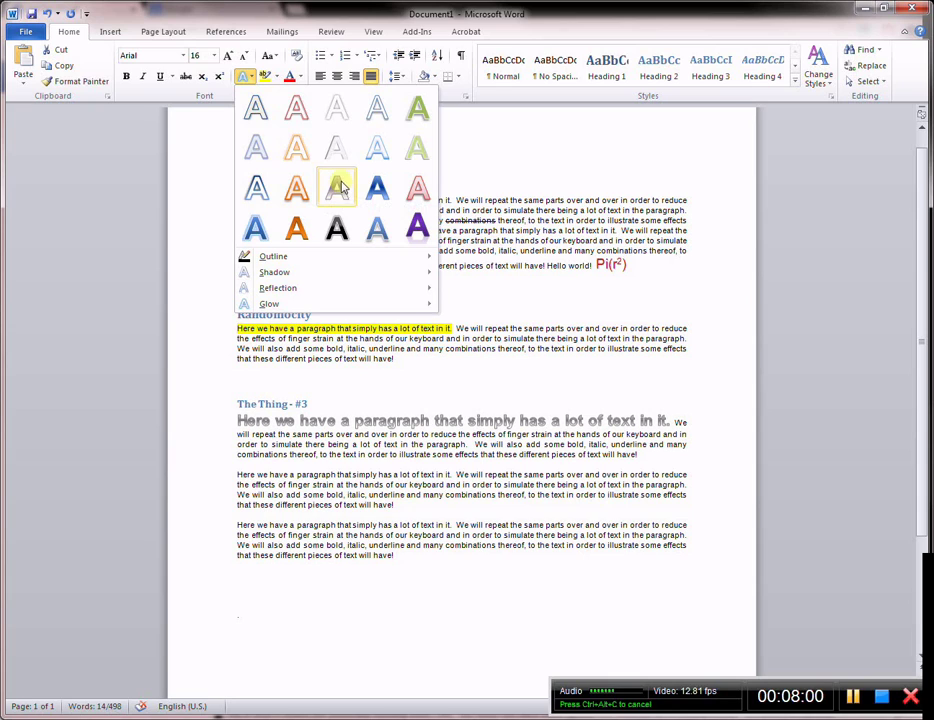
click(376, 229)
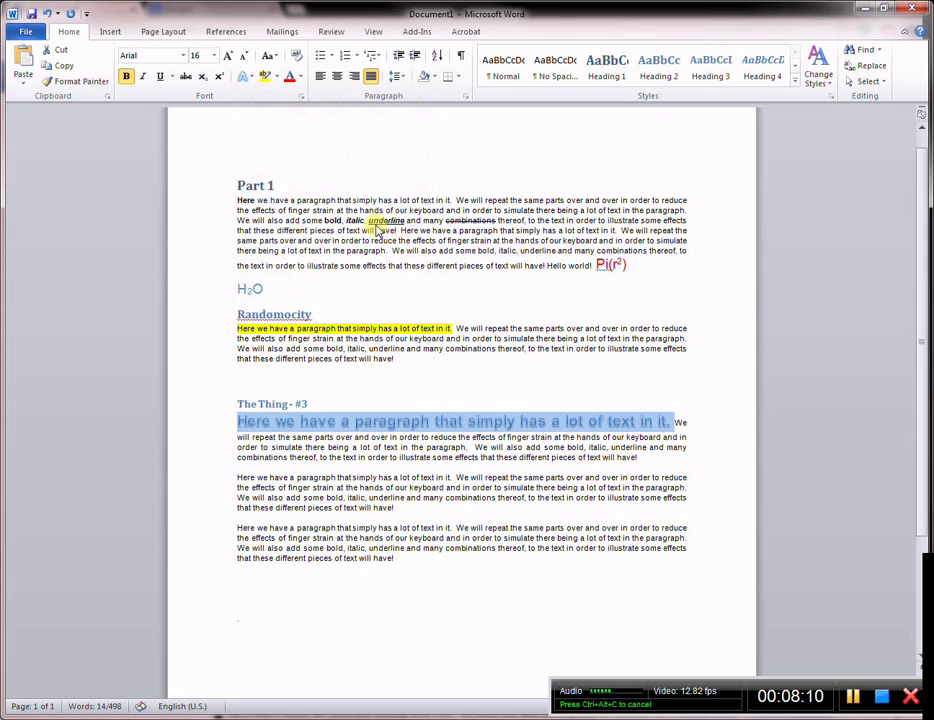
click(685, 403)
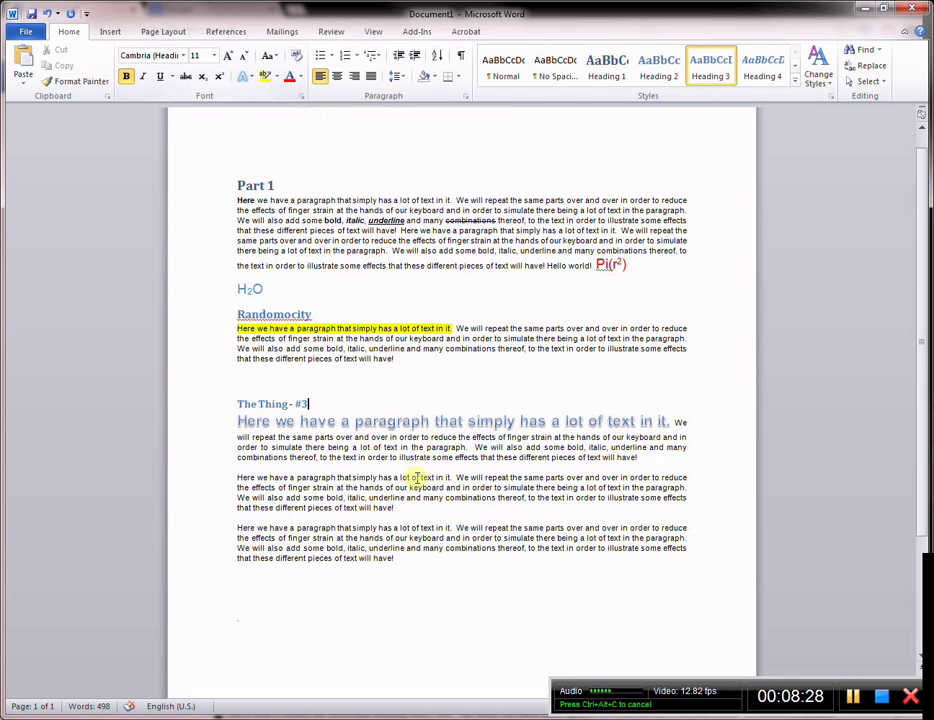
Preview the Small caps and All caps font effects on the first sentence of the second paragraph under The Thing - #3.
drag(236, 477, 456, 478)
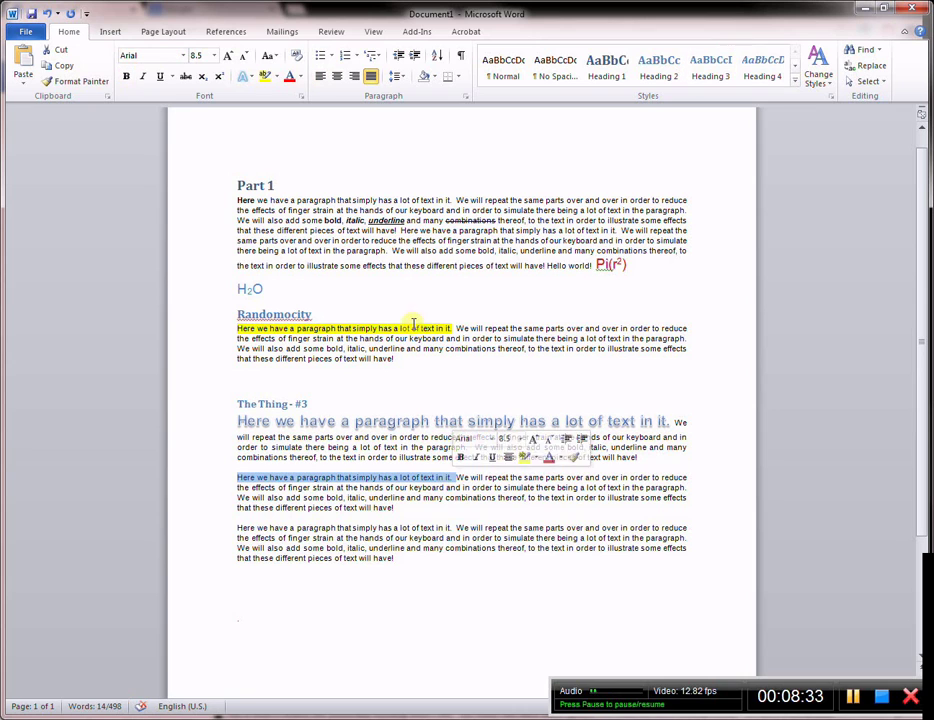
click(302, 97)
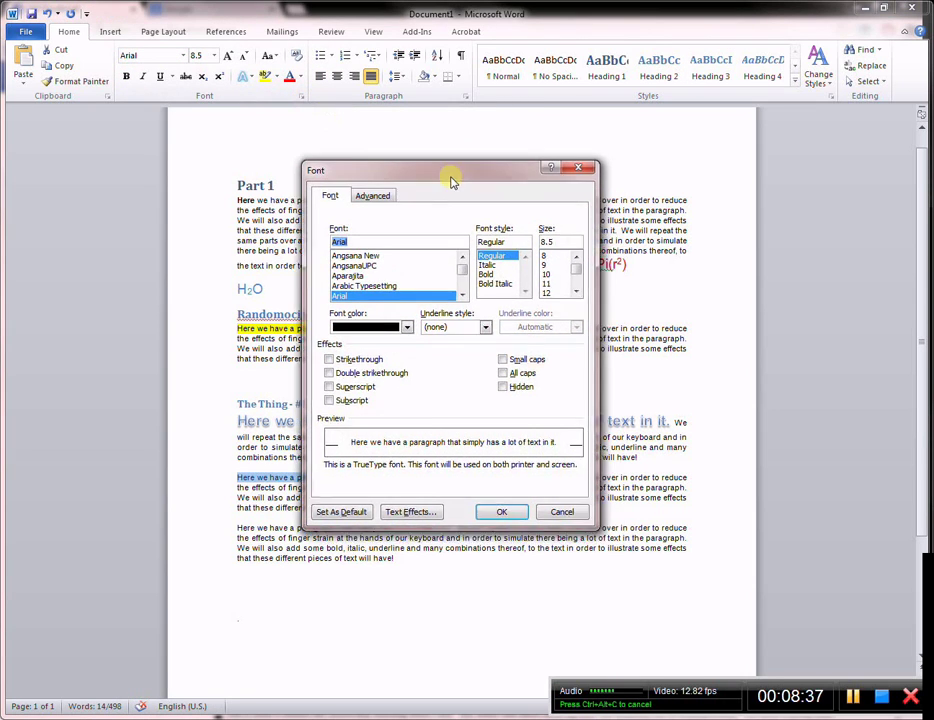
drag(450, 179, 181, 120)
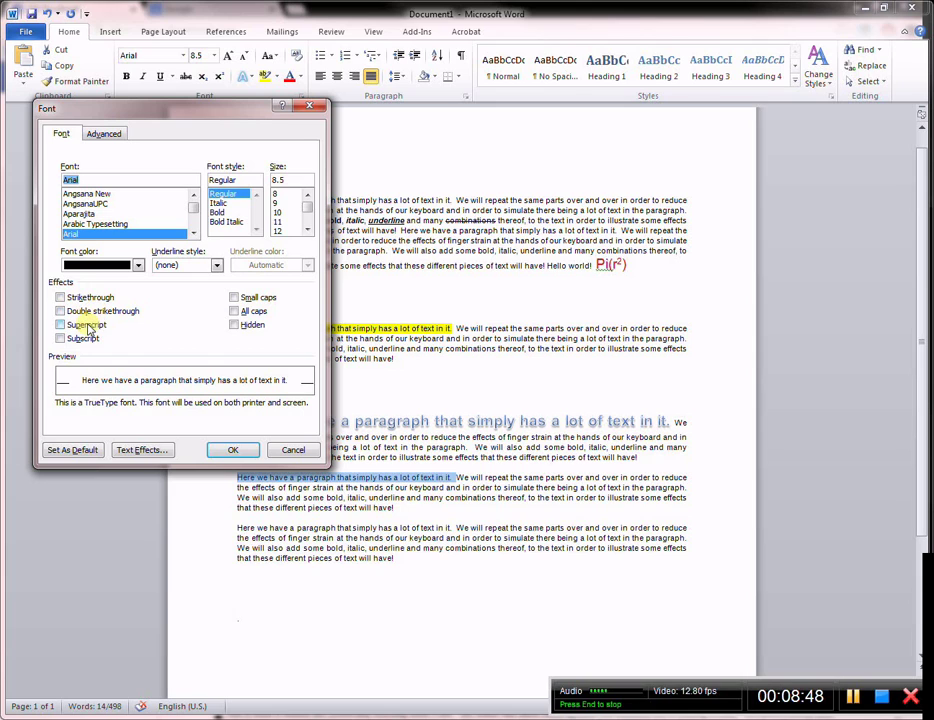
click(257, 298)
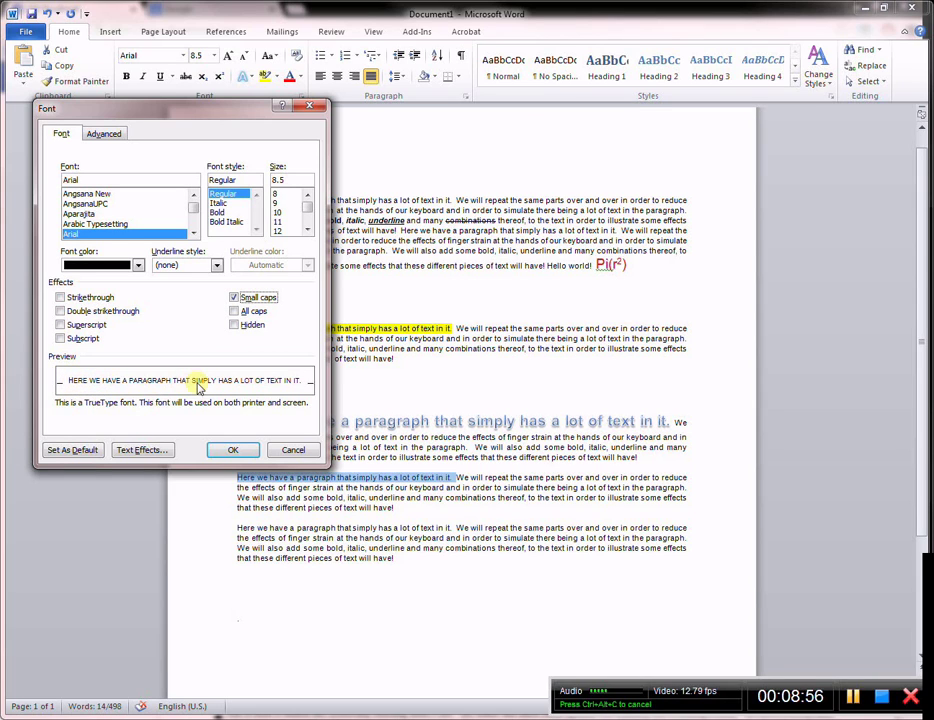
click(234, 298)
click(235, 312)
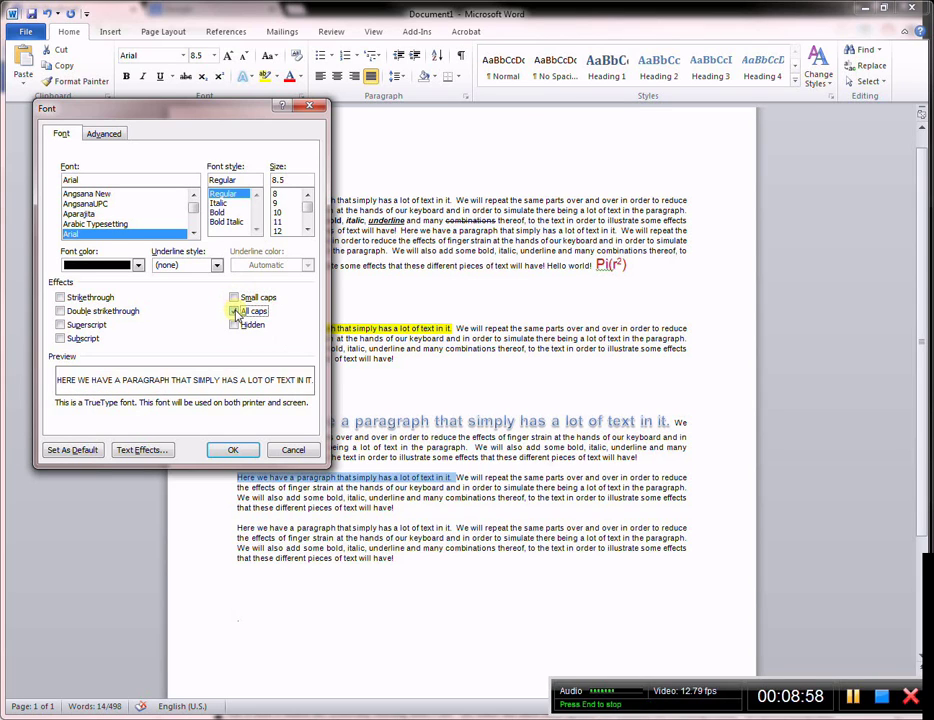
click(235, 312)
Apply the Hidden font effect to the selected sentence, and undo it.
click(235, 325)
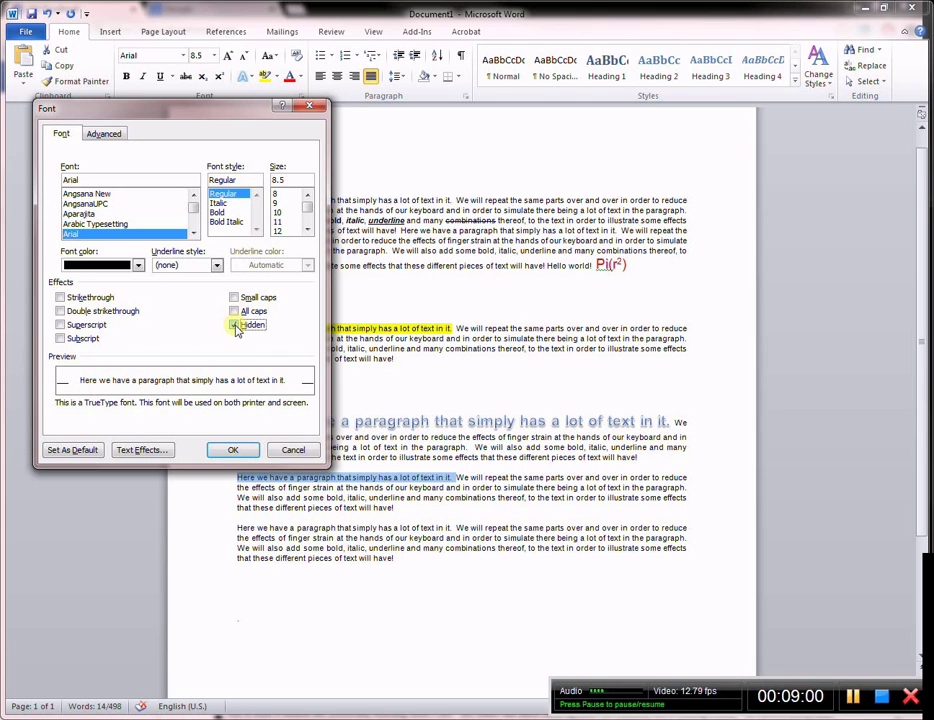
click(232, 450)
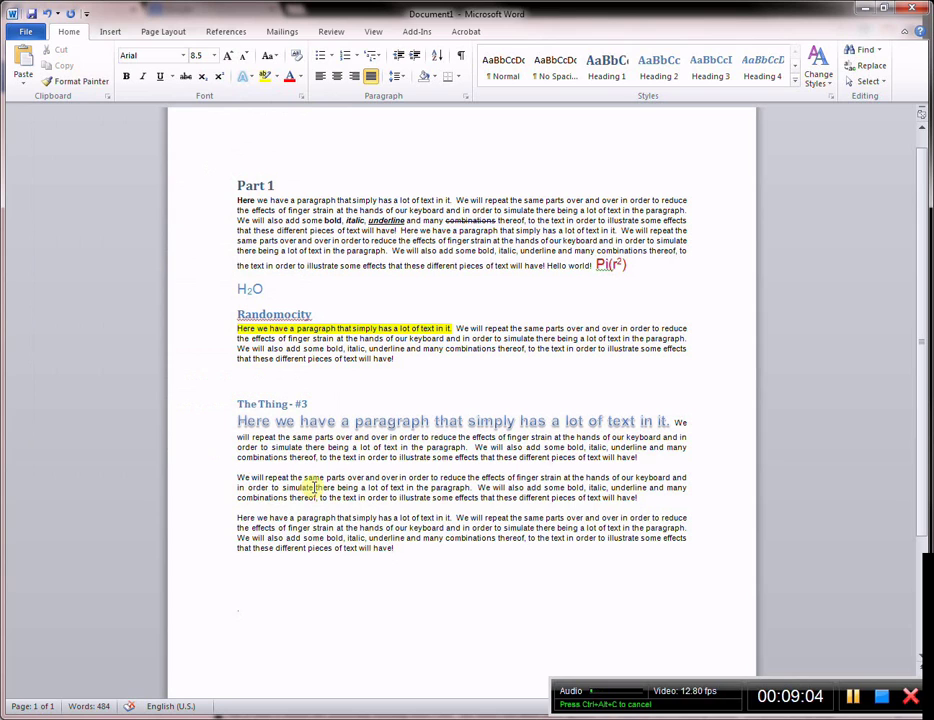
key(ctrl+z)
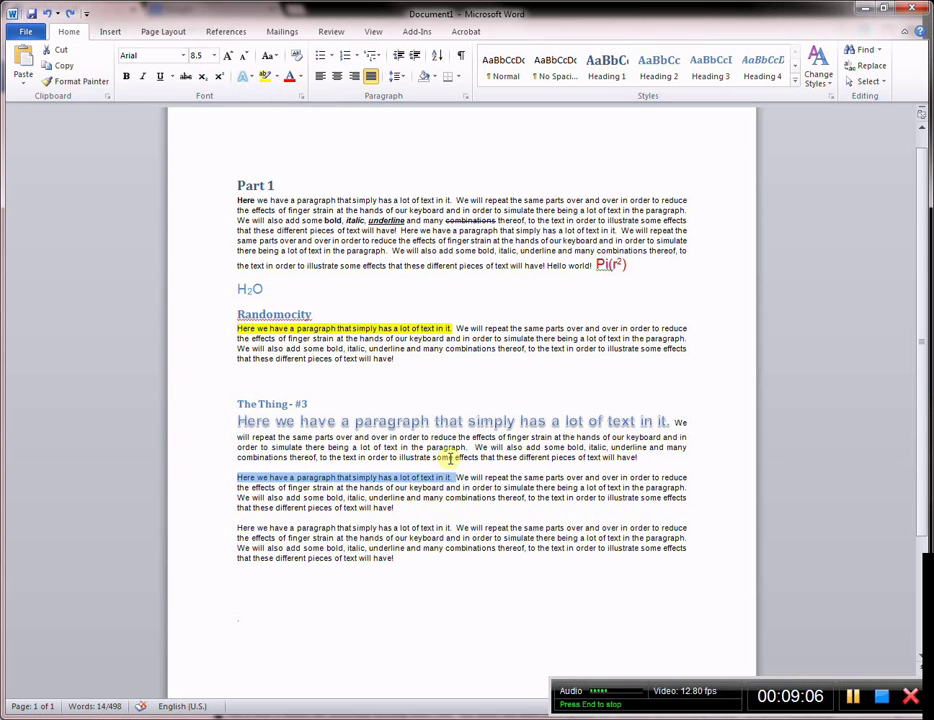
Choose a single-line underline in Red, Accent 2 in the font settings for the second paragraph's first sentence.
click(301, 96)
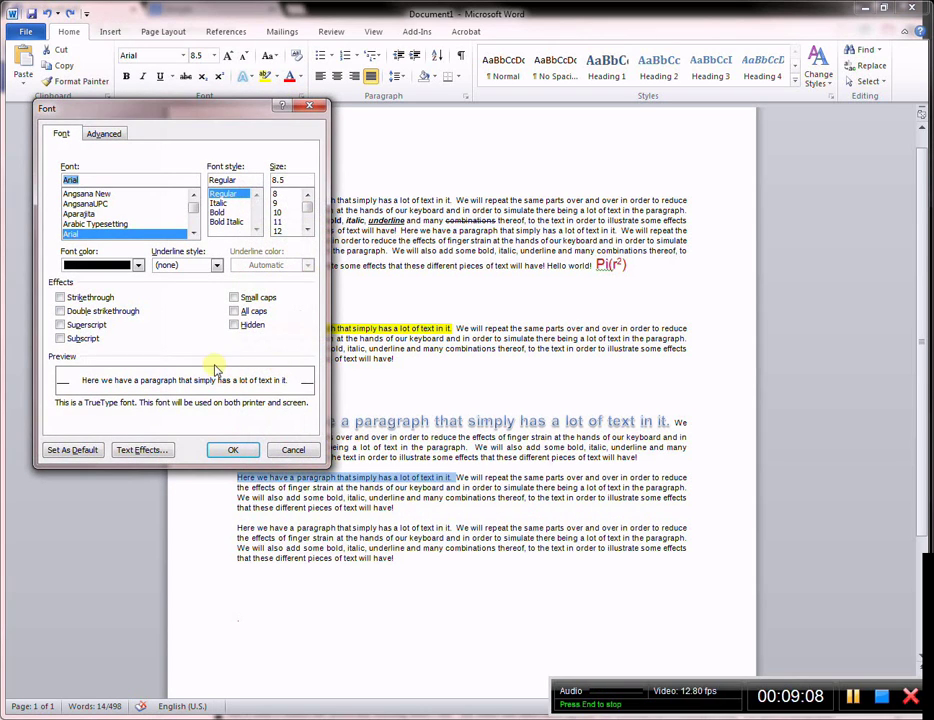
click(97, 265)
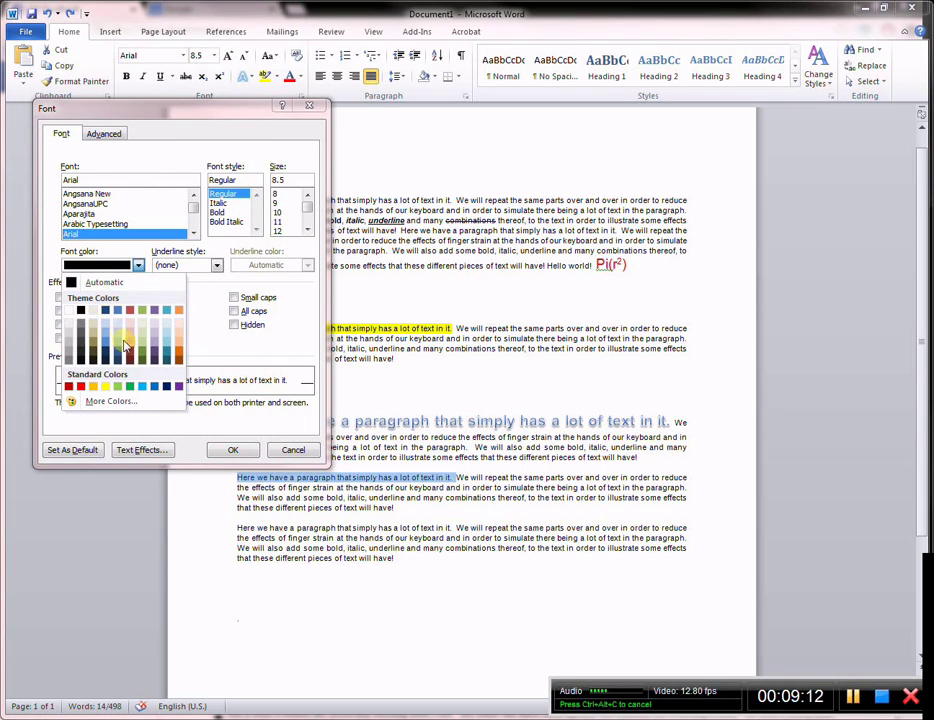
click(193, 265)
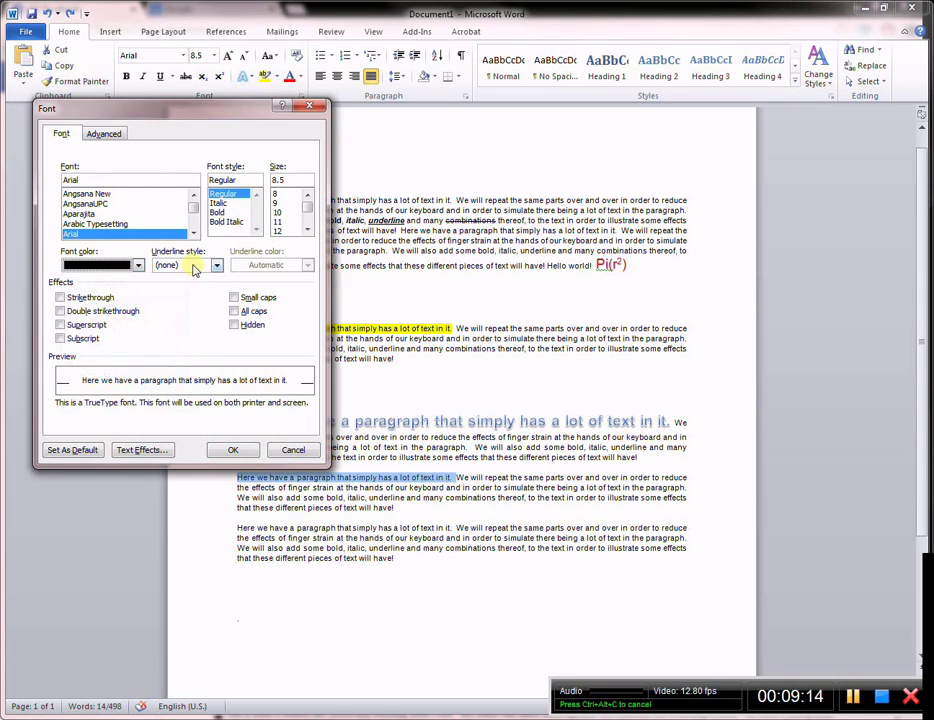
click(193, 265)
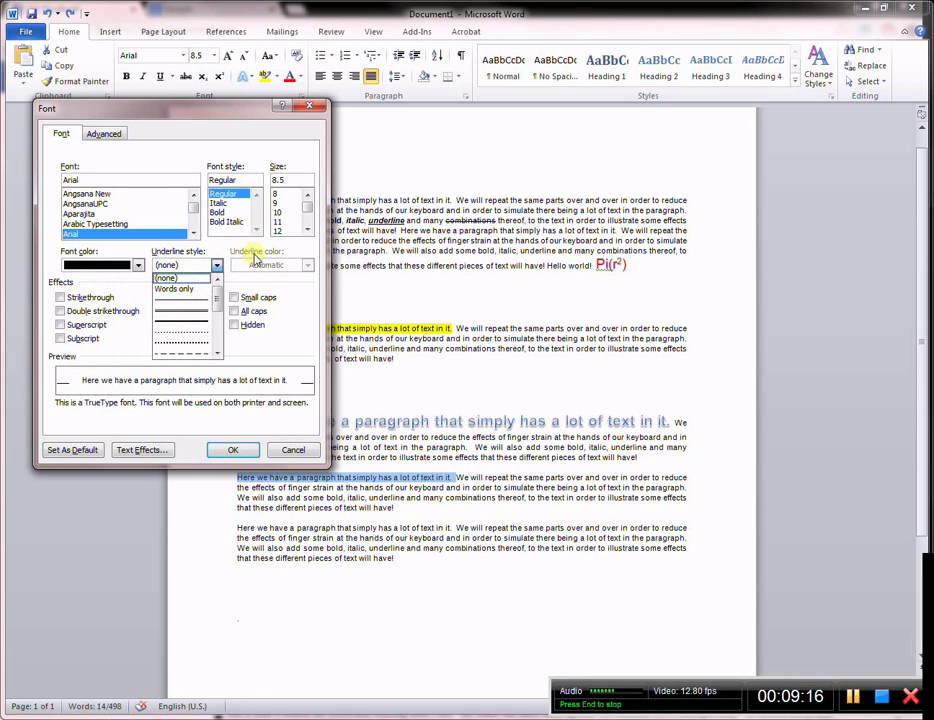
click(186, 298)
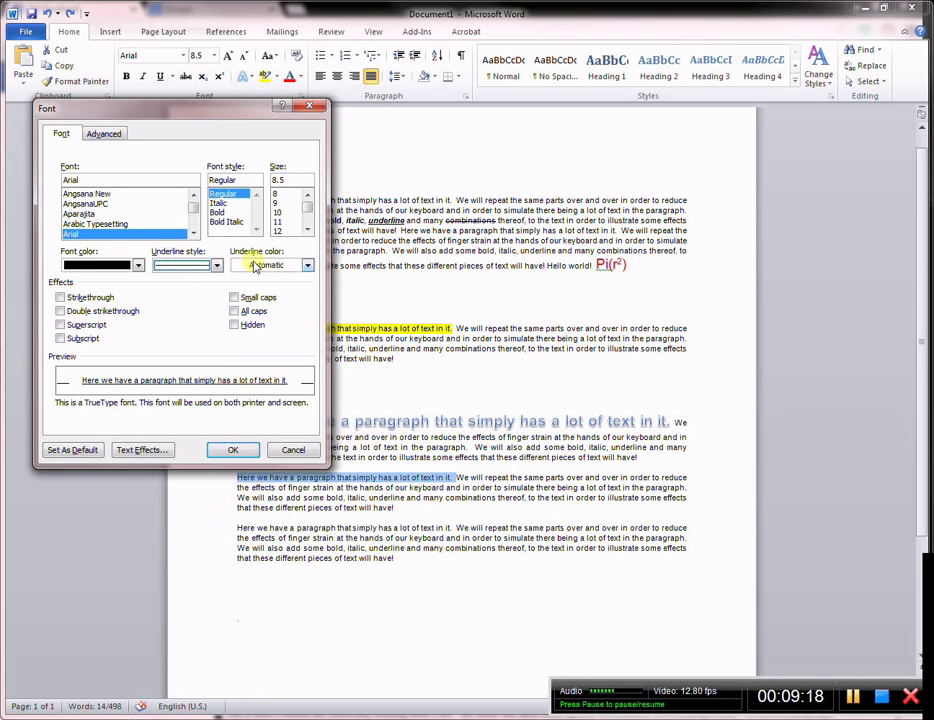
click(255, 265)
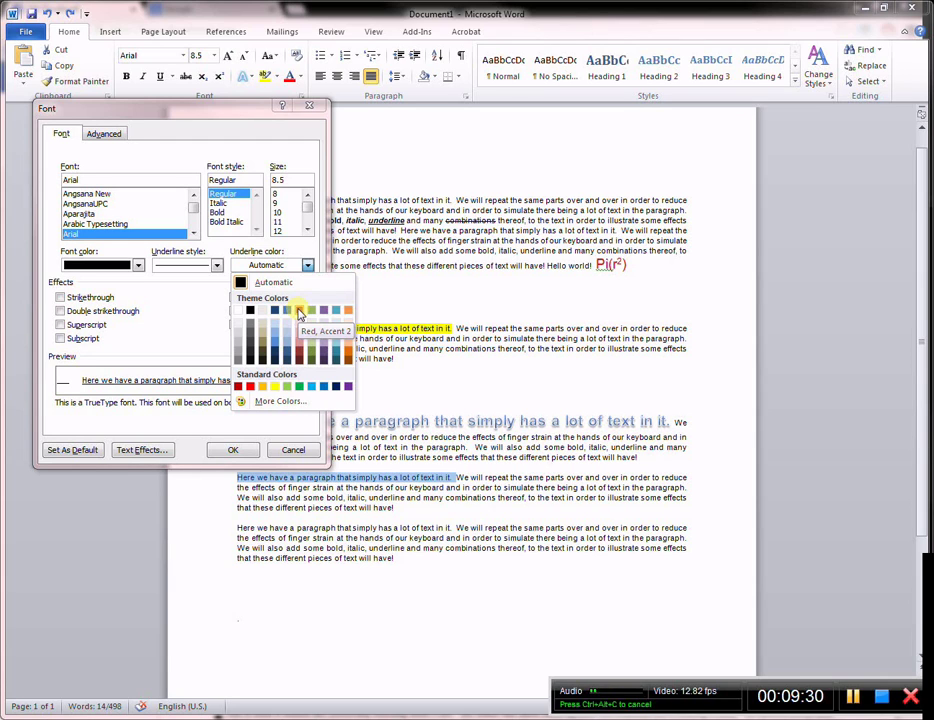
click(299, 314)
Add double strikethrough, bold style and size 12 to the selected sentence, and apply the font settings.
click(100, 311)
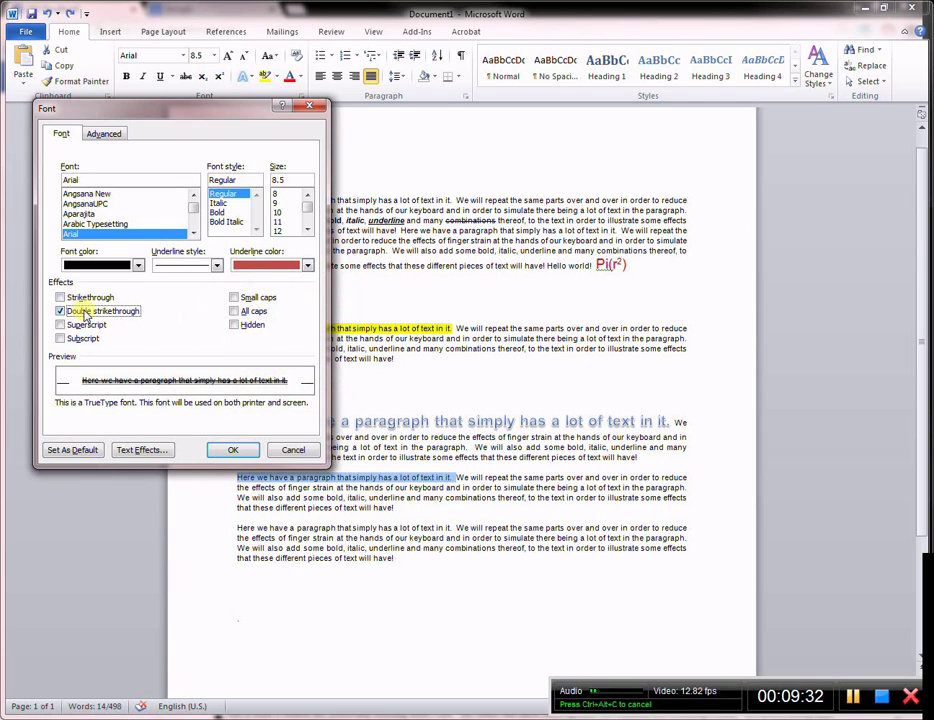
click(238, 212)
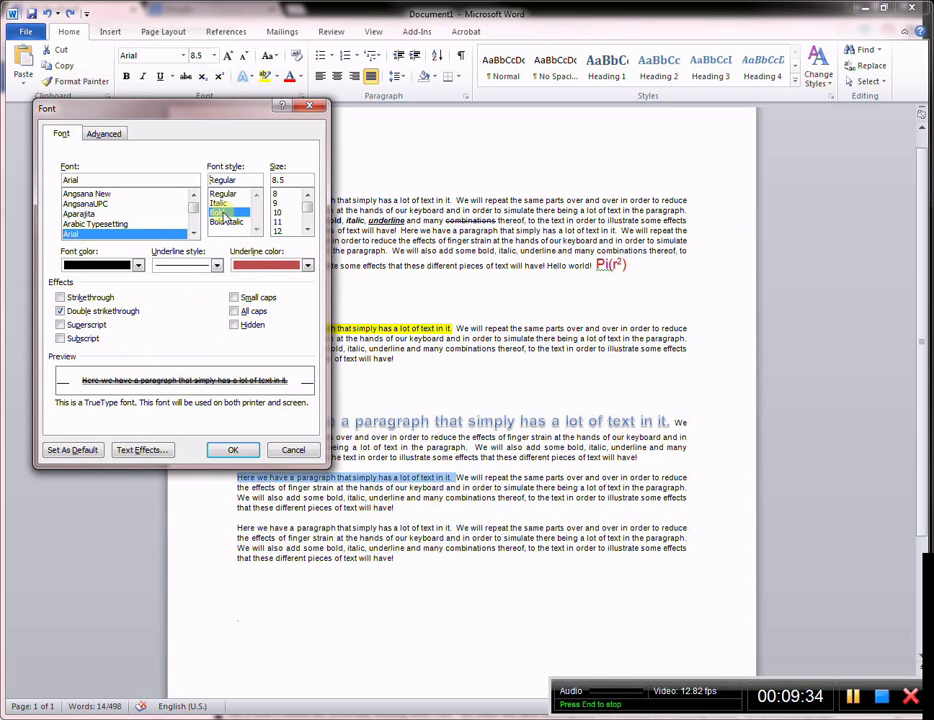
click(279, 231)
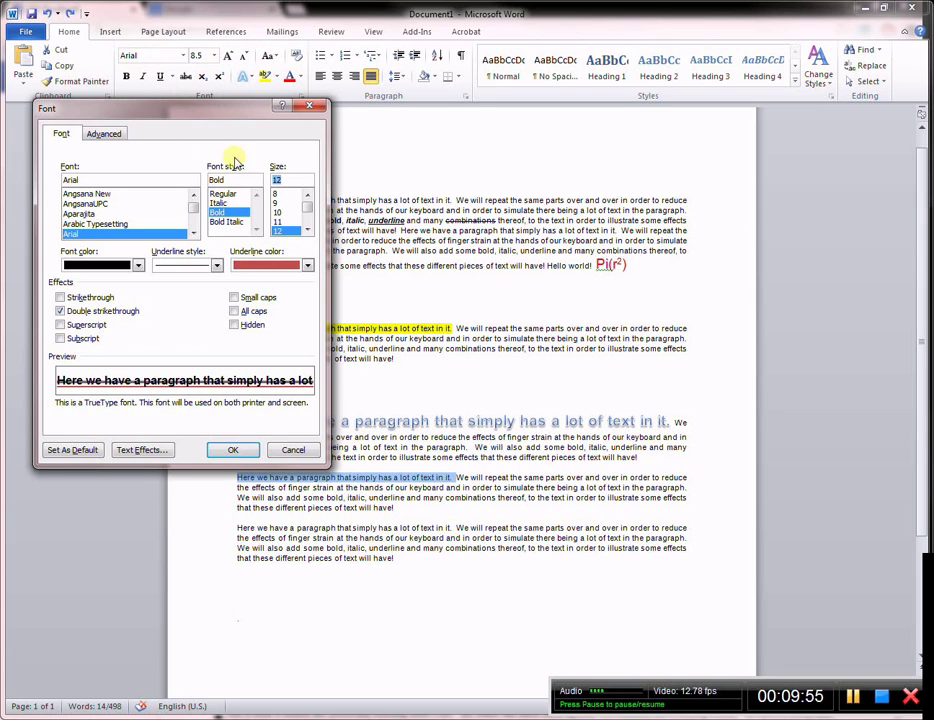
click(104, 134)
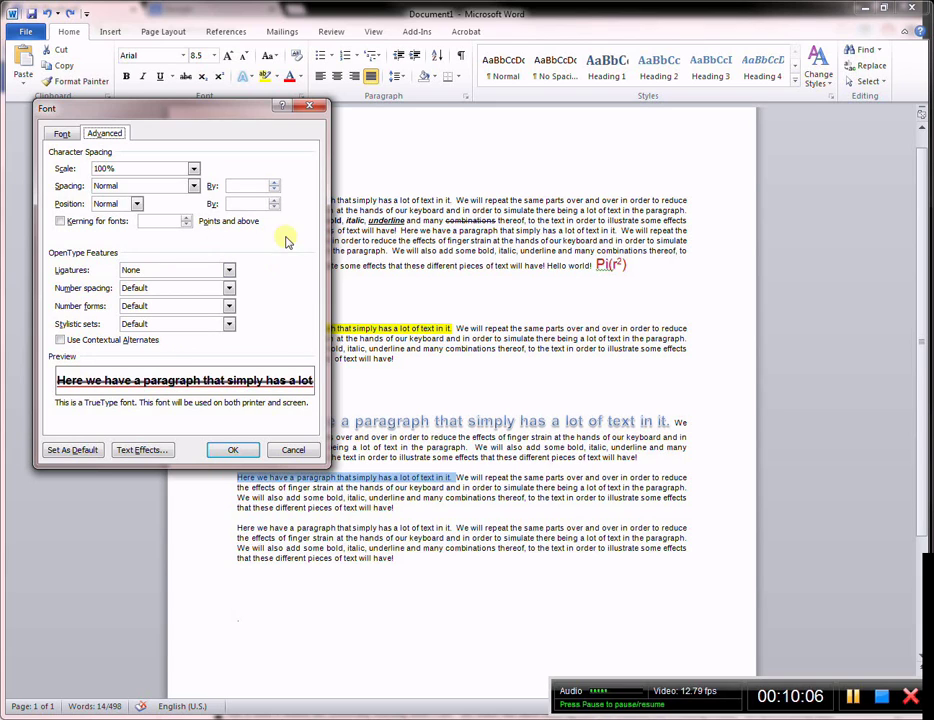
click(62, 135)
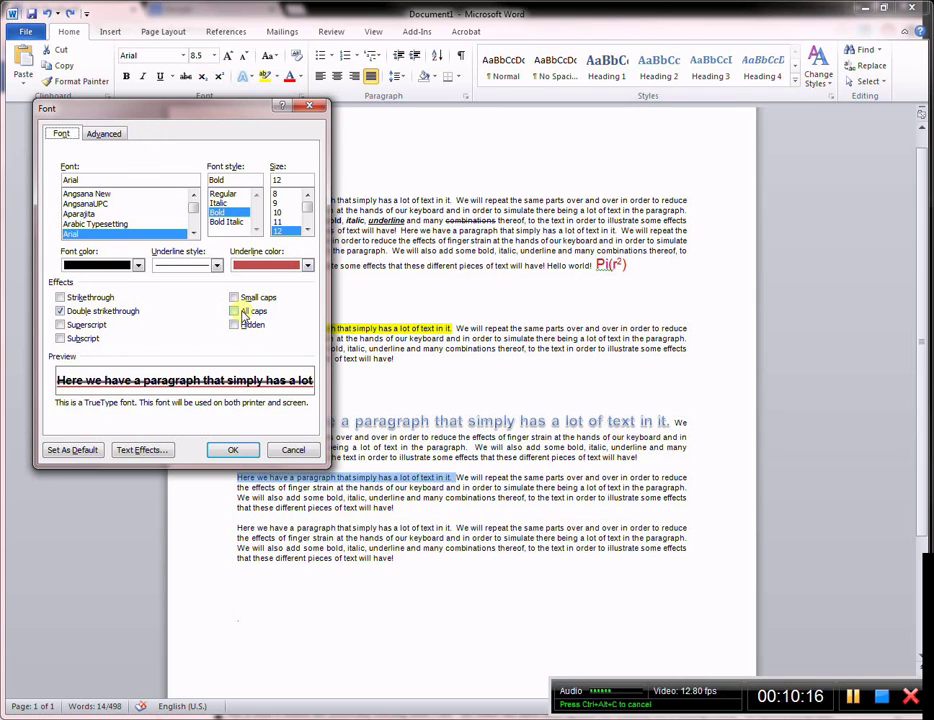
click(238, 452)
click(469, 532)
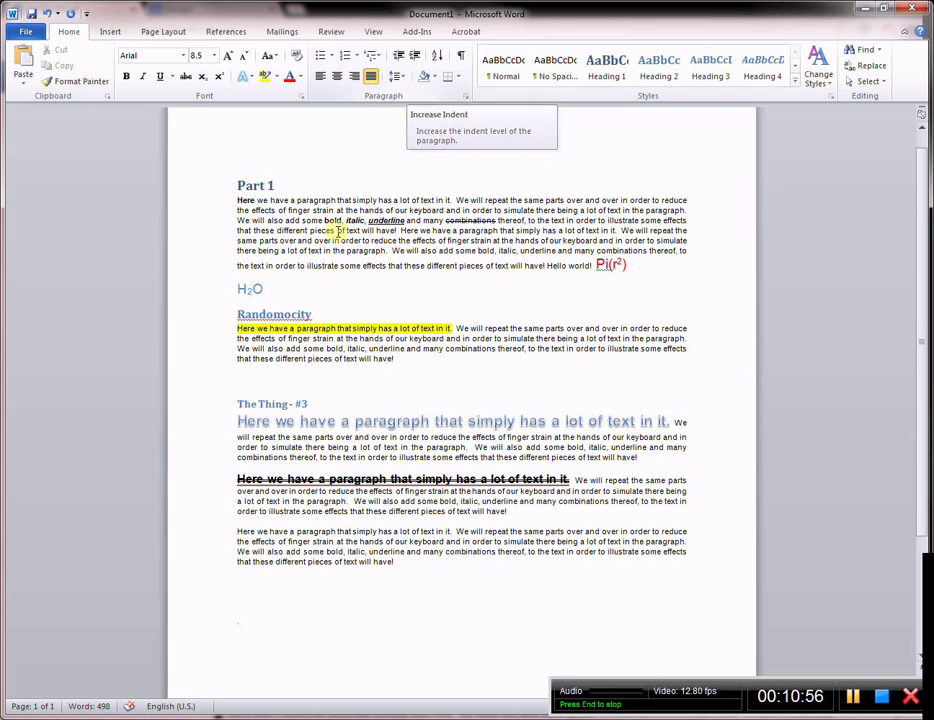
Increase the indent of the last paragraph by one level, and decrease it again.
drag(395, 561, 242, 531)
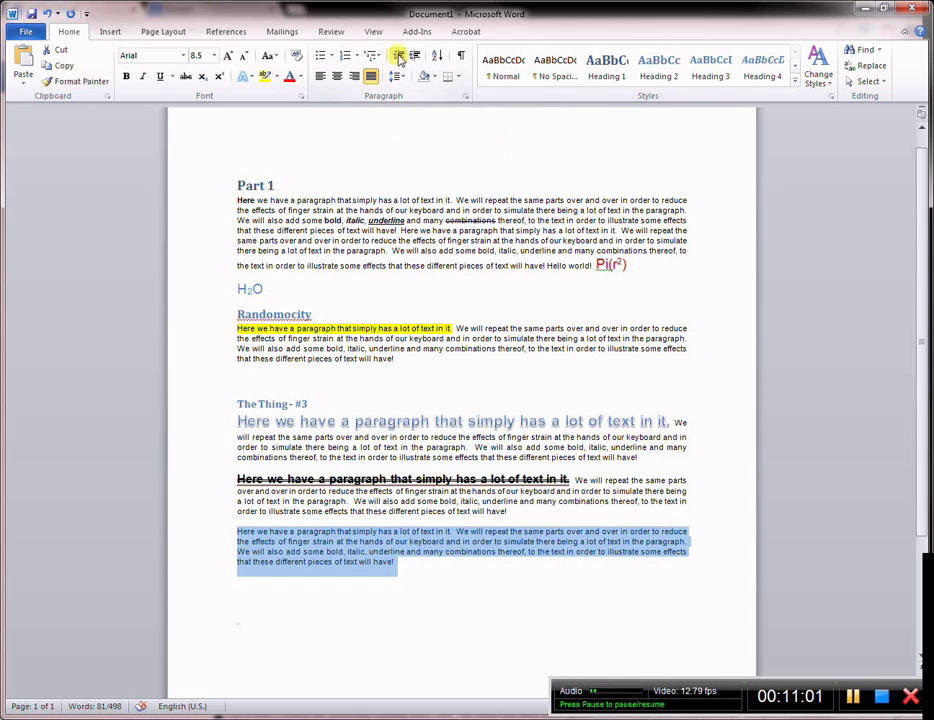
click(413, 57)
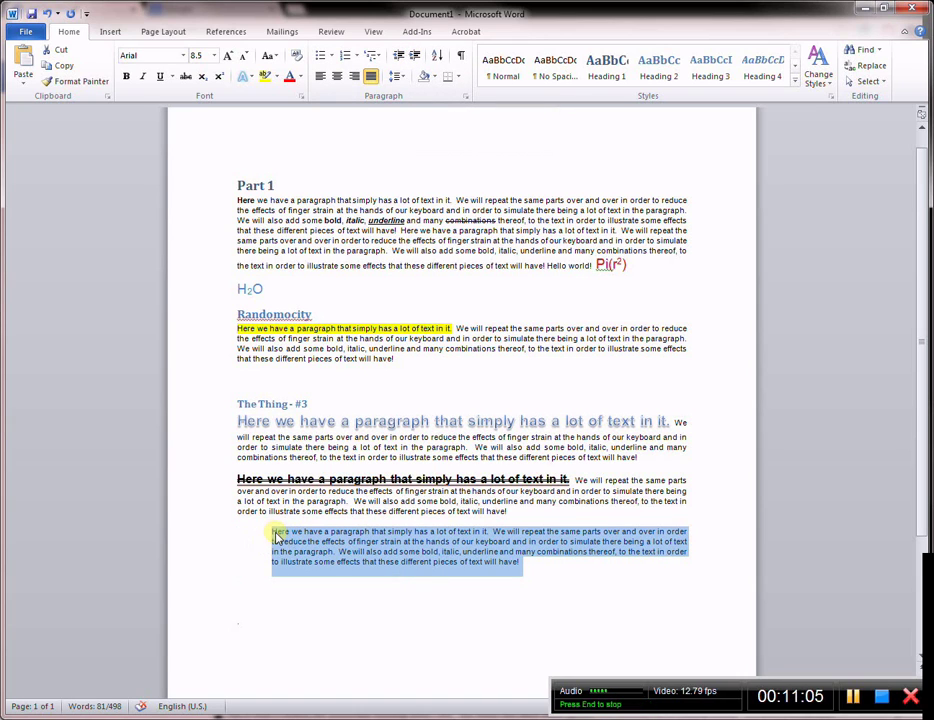
click(399, 58)
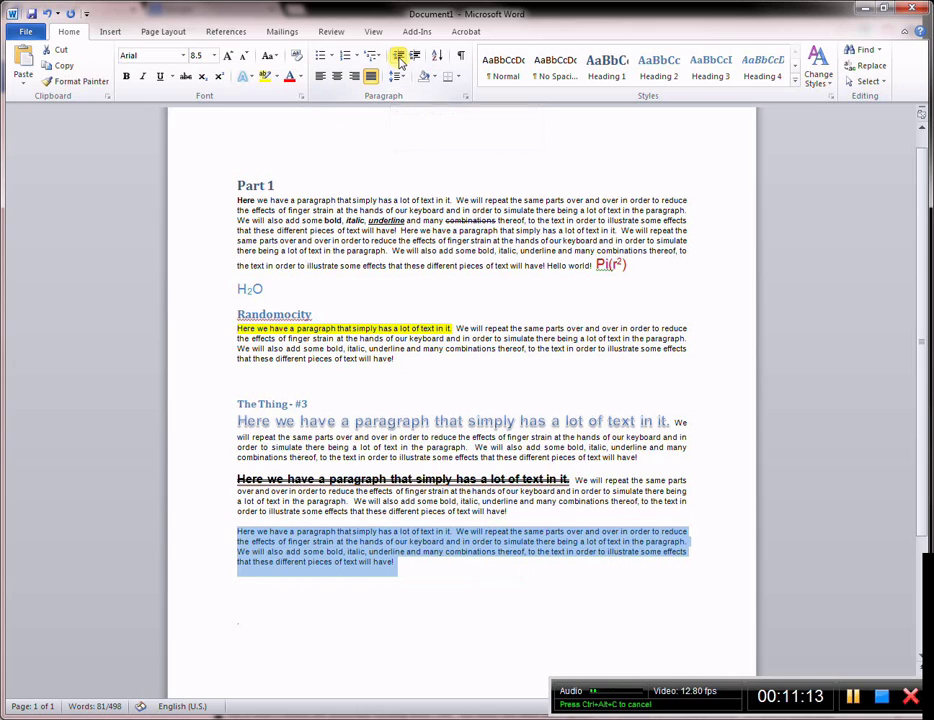
Add List1, List2 and List3 on three separate lines below the last paragraph.
click(416, 568)
key(Return)
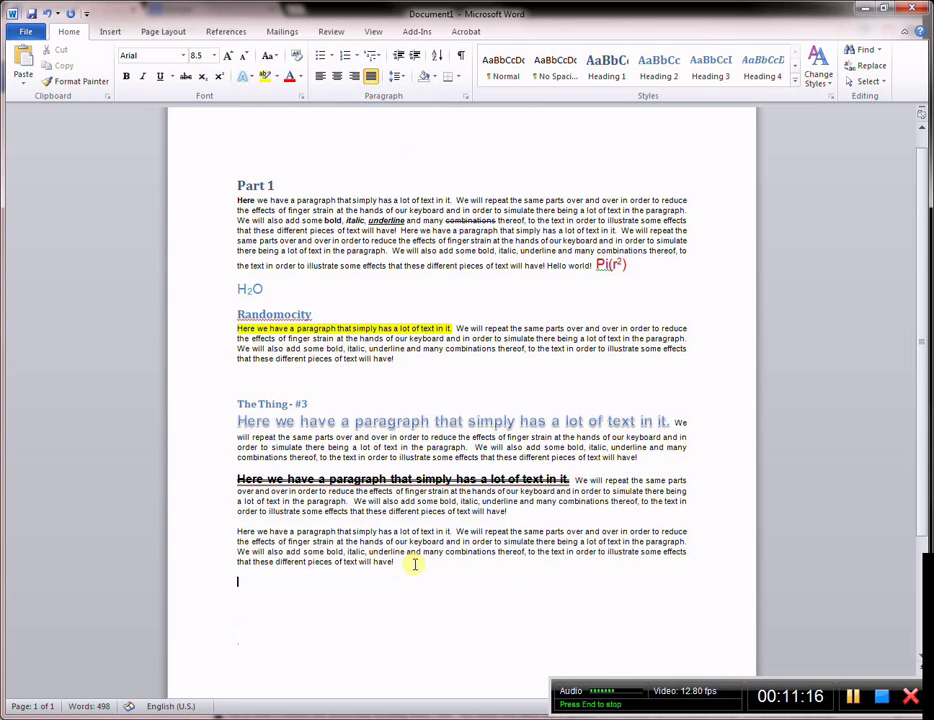
text(List1 List2)
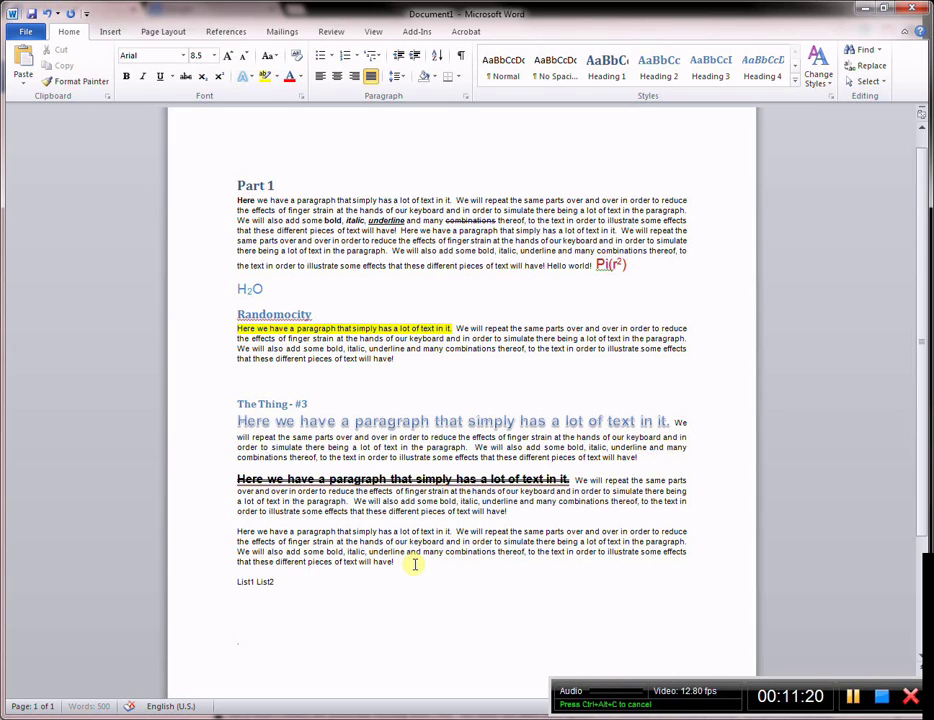
text( List3)
click(256, 581)
key(Return)
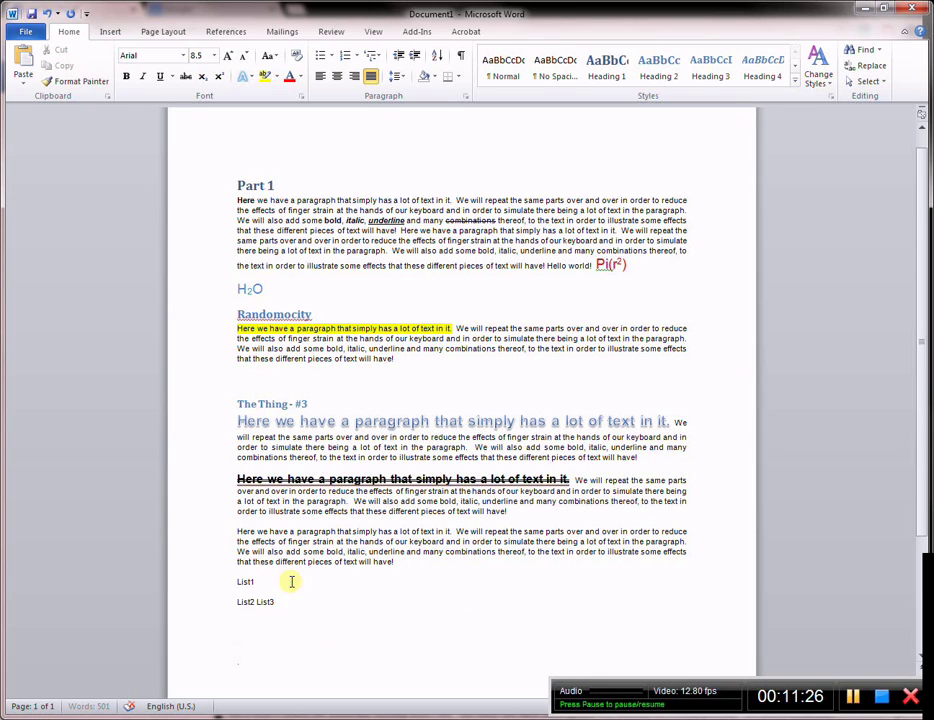
click(255, 601)
key(Return)
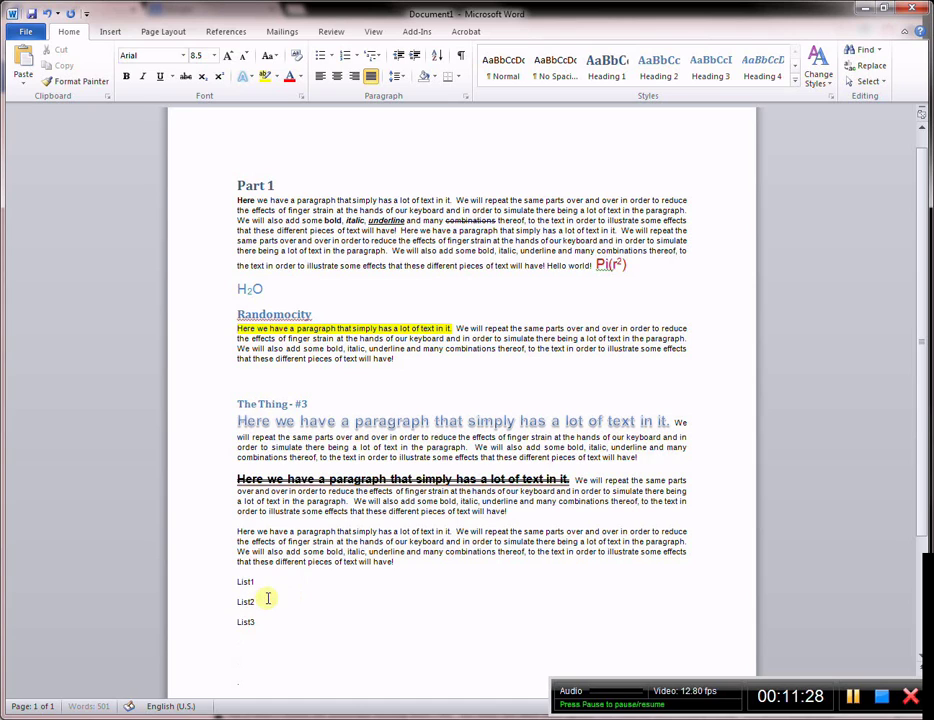
Format the List1, List2 and List3 lines as a bulleted list with the solid round bullet from the bullet library.
drag(271, 623, 240, 580)
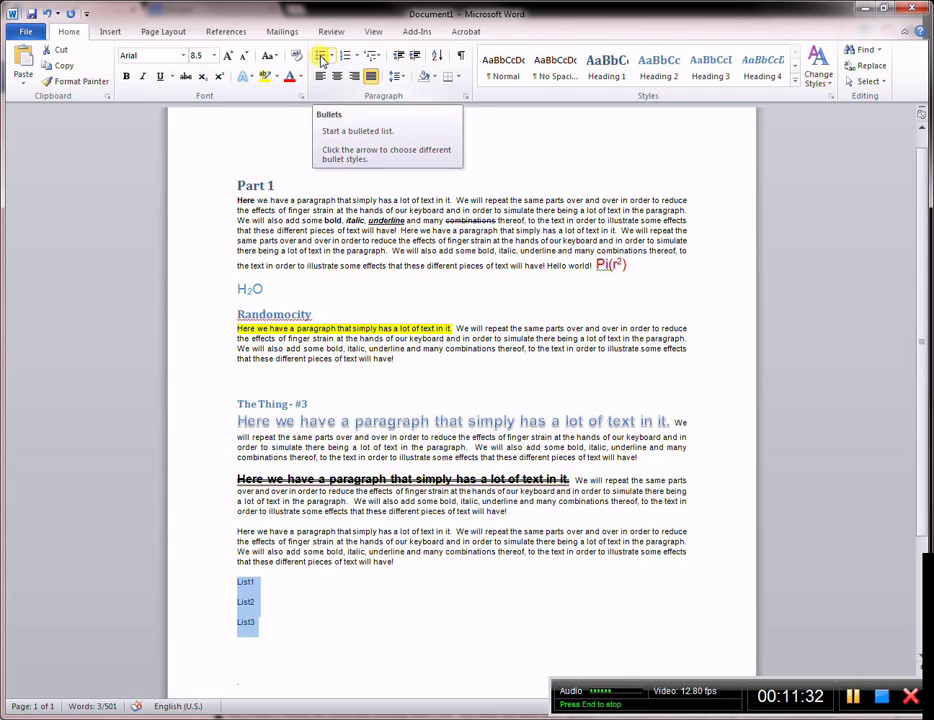
click(320, 58)
click(352, 594)
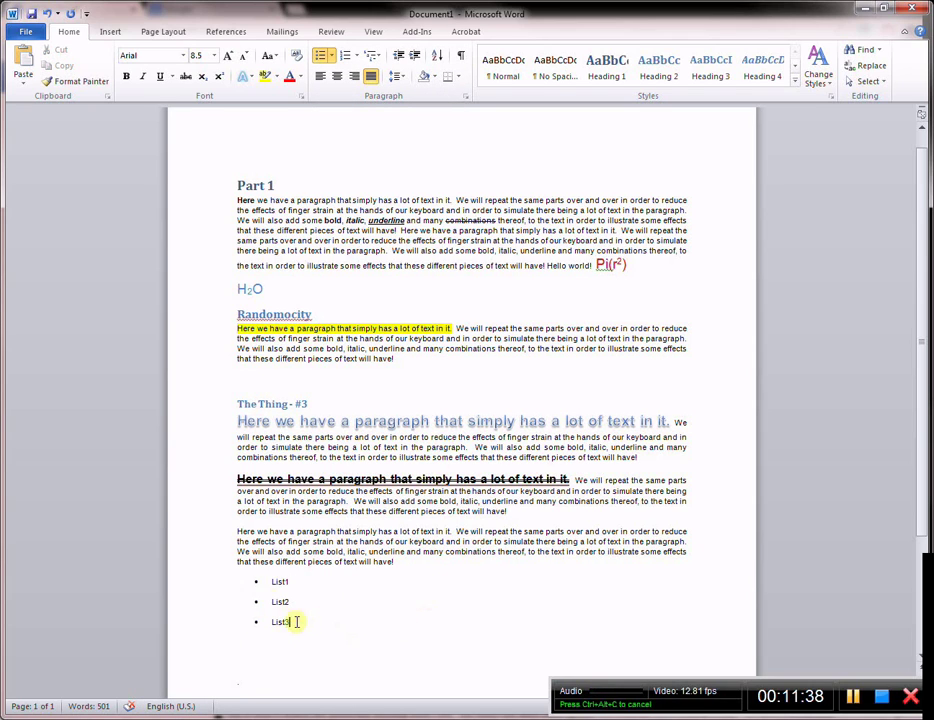
drag(297, 621, 254, 589)
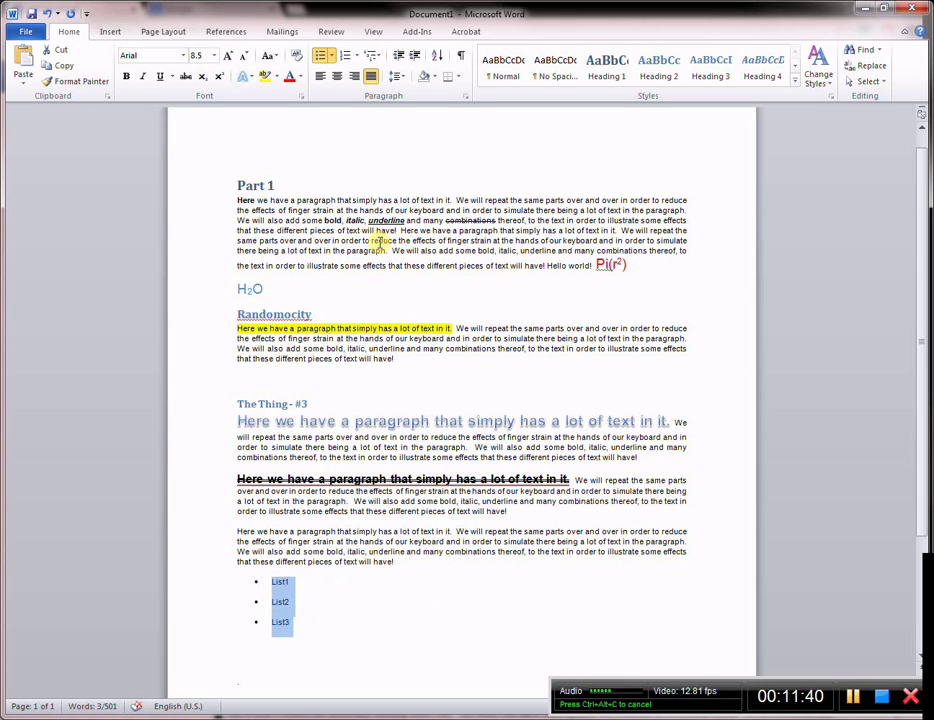
click(334, 58)
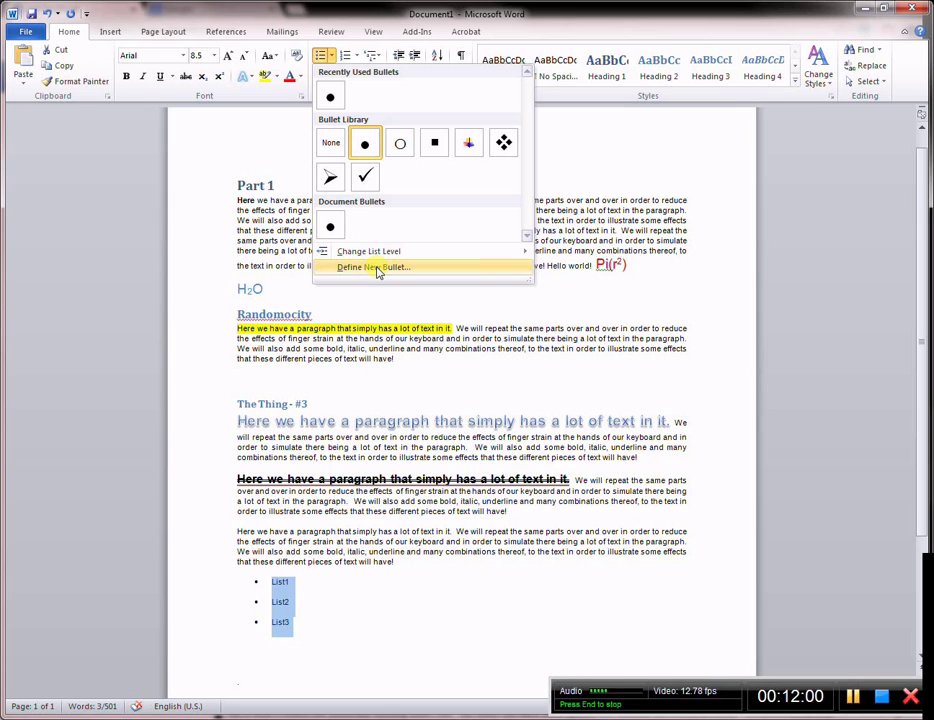
click(373, 146)
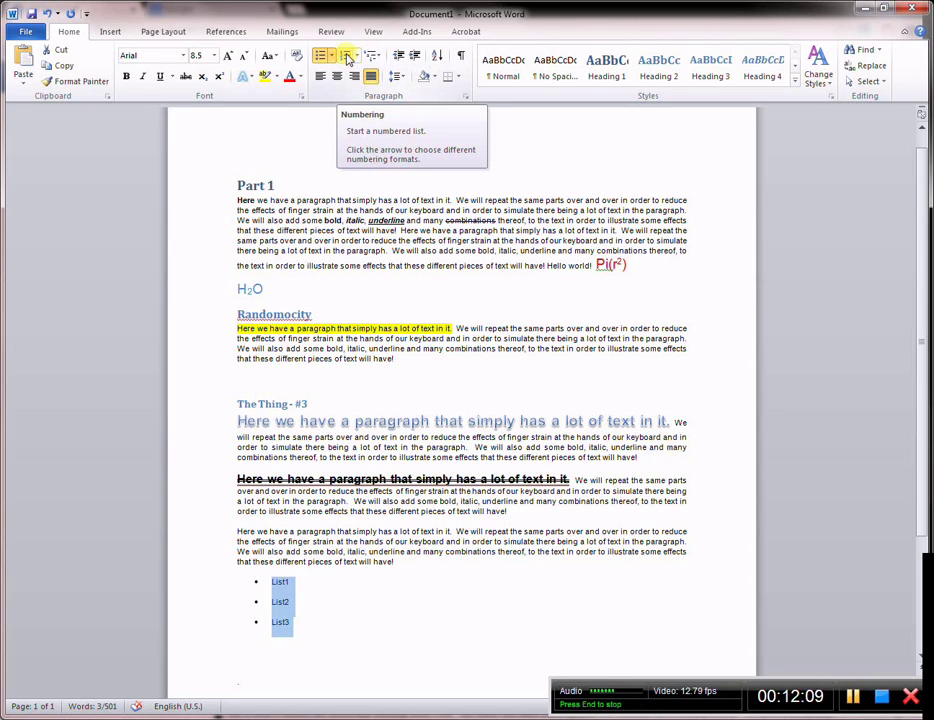
Convert the three bulleted items to a 1., 2., 3. numbered list and apply the current multilevel list format.
click(345, 57)
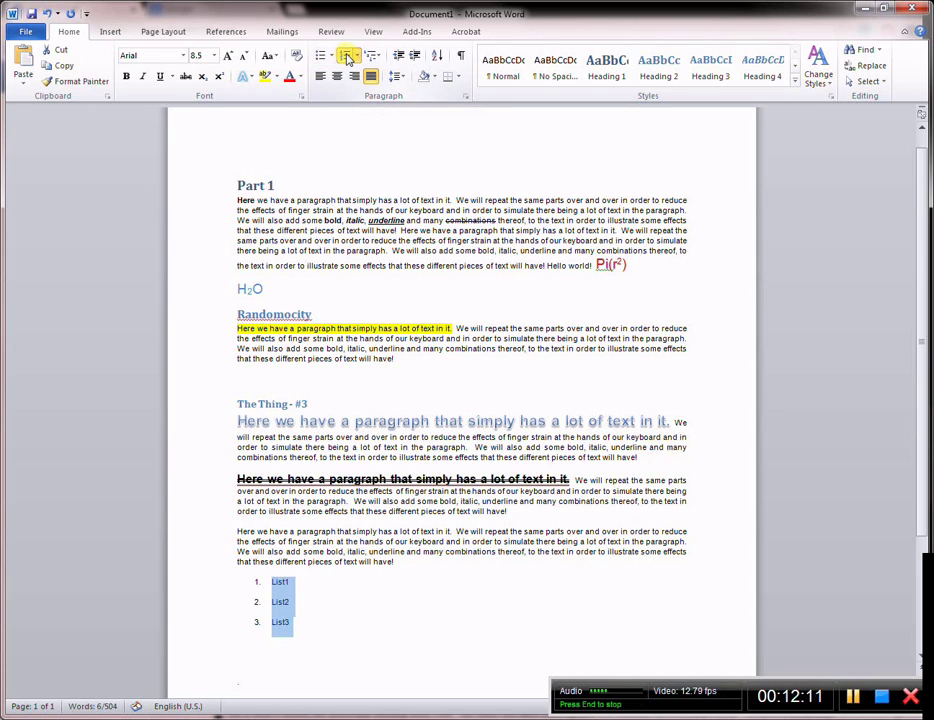
click(265, 586)
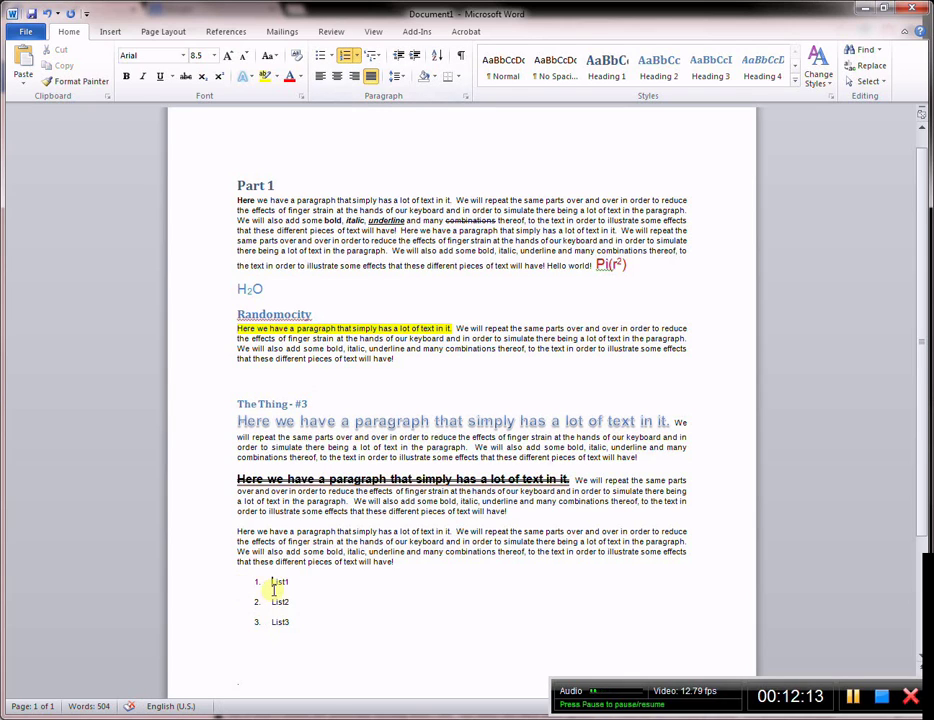
drag(296, 622, 262, 583)
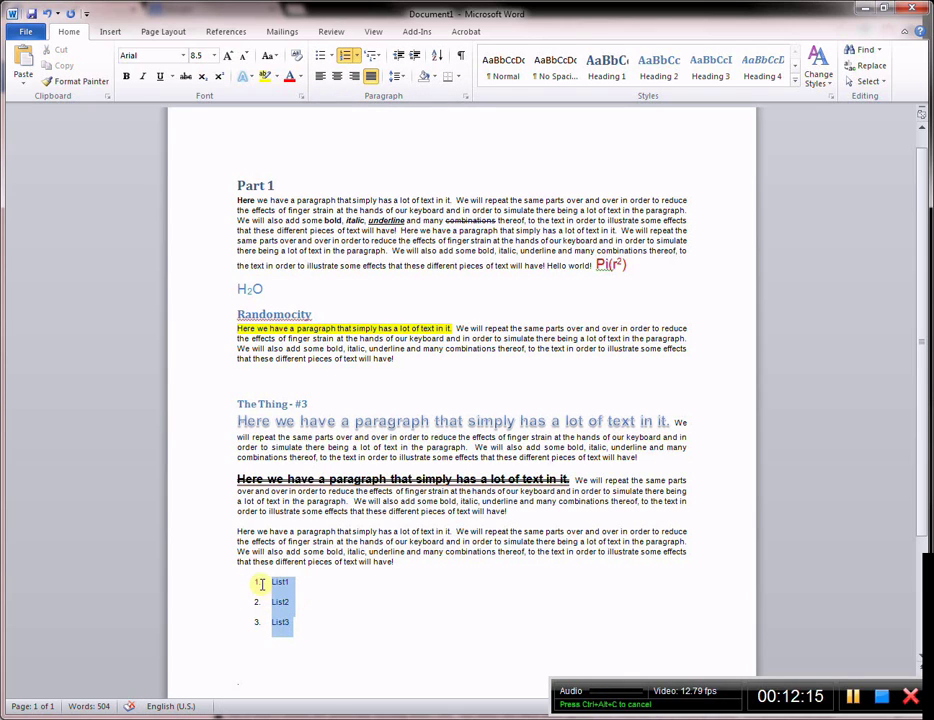
click(359, 56)
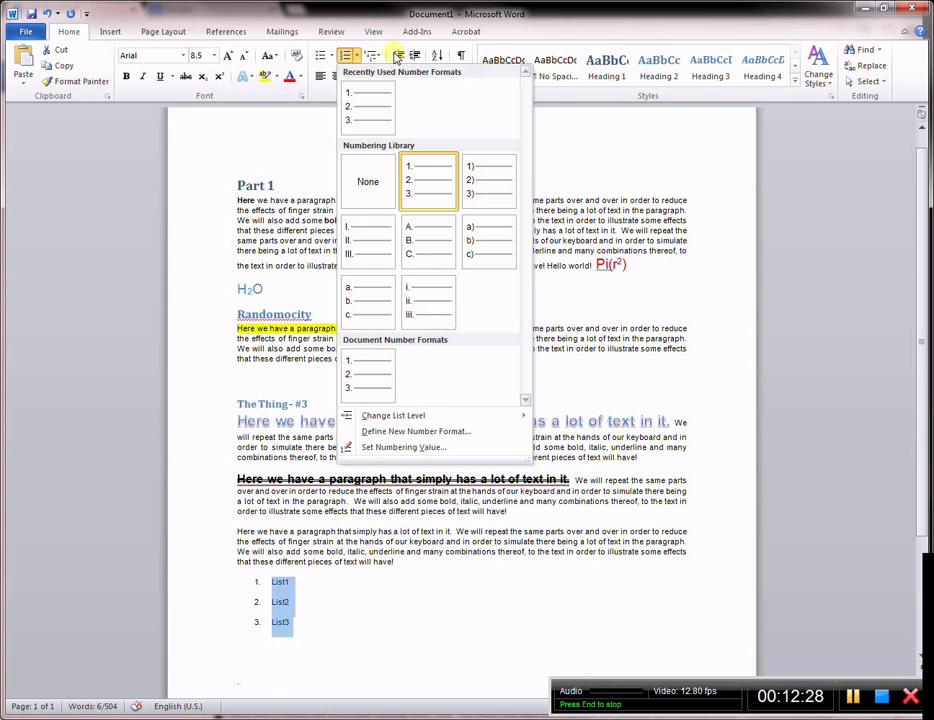
click(372, 56)
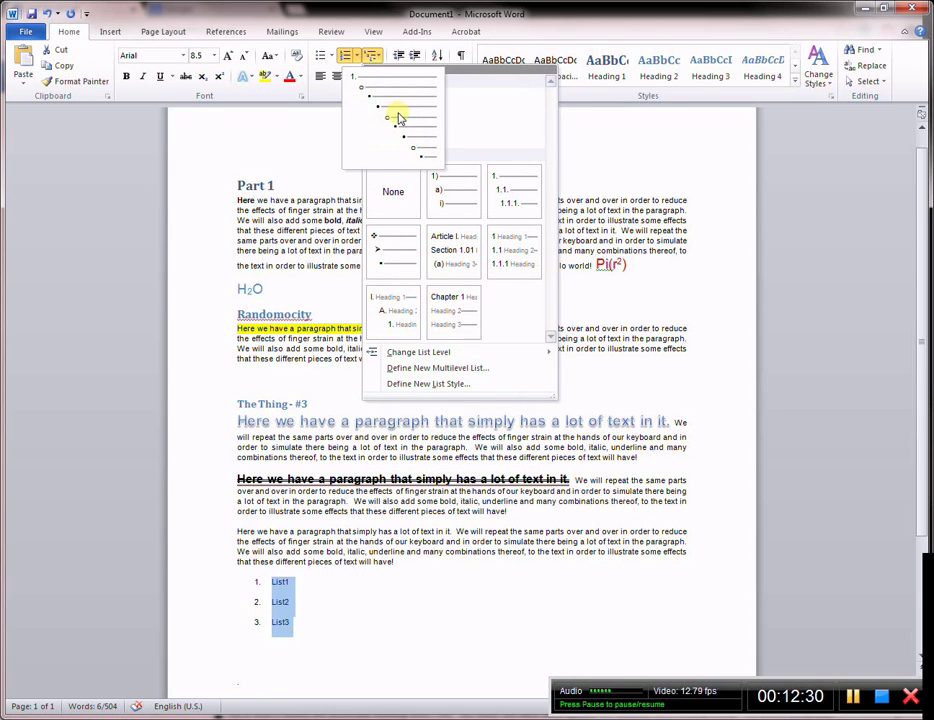
click(397, 116)
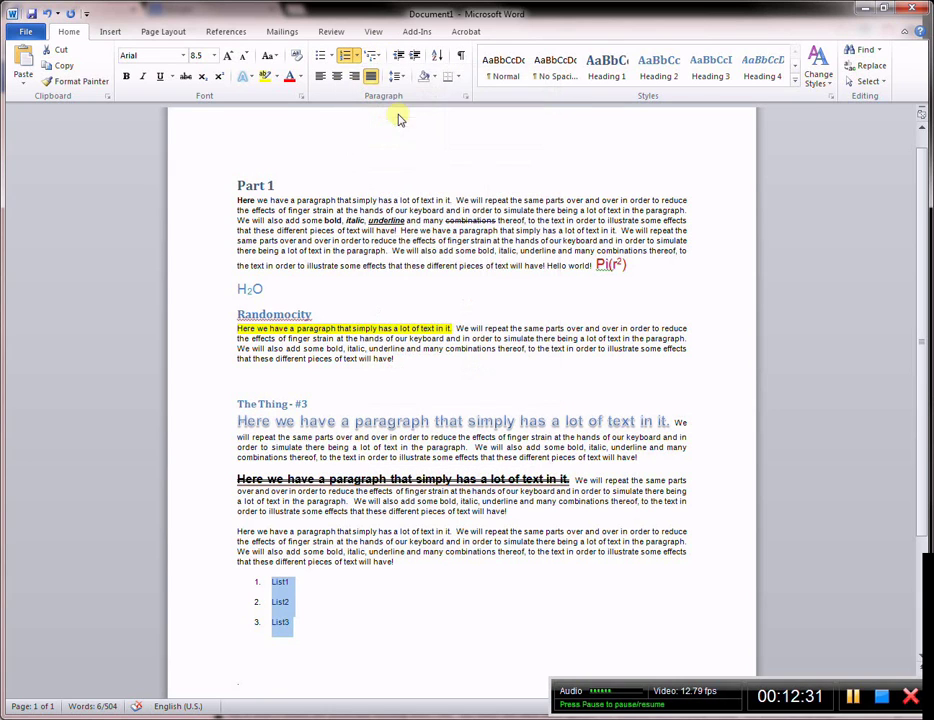
Add List1-2 as a second-level item under List1, and List1-2-3 as a third-level item beneath it.
click(308, 583)
key(Return)
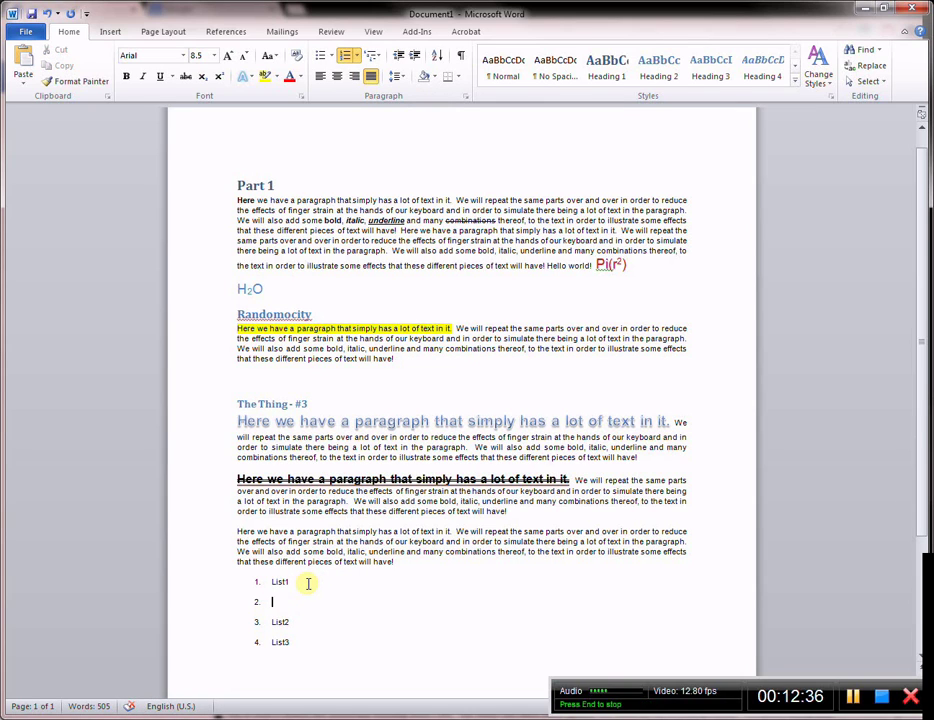
key(Tab)
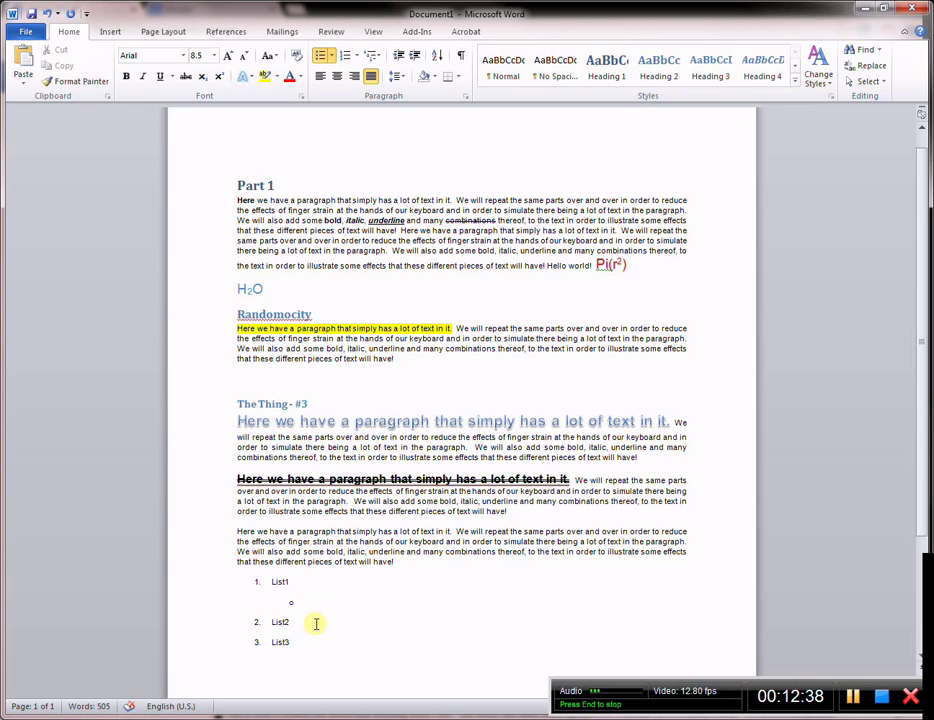
text(List)
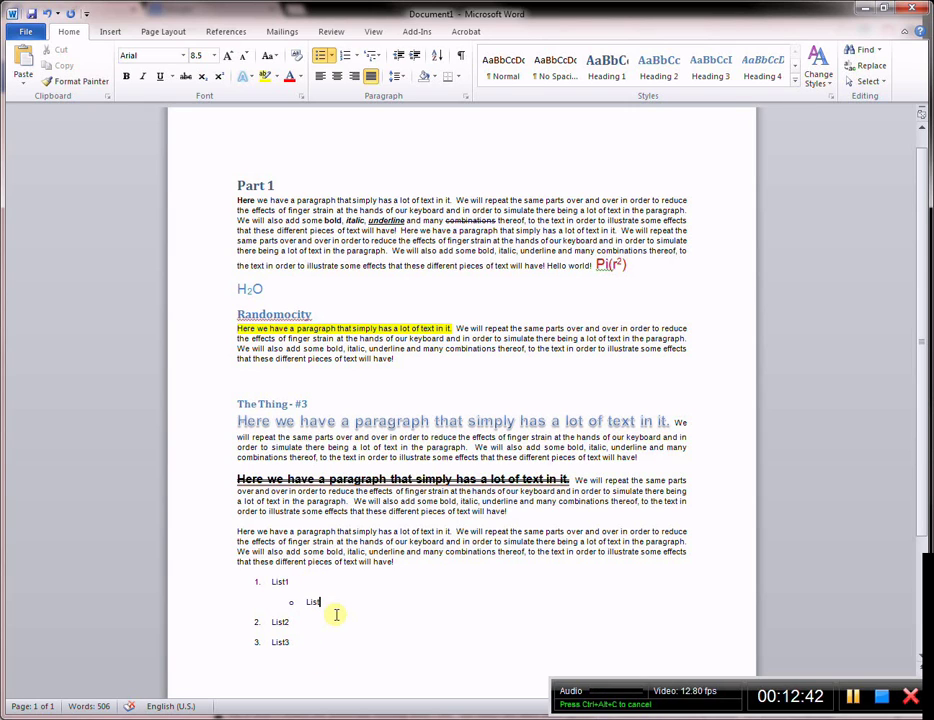
text(1-2)
key(Return)
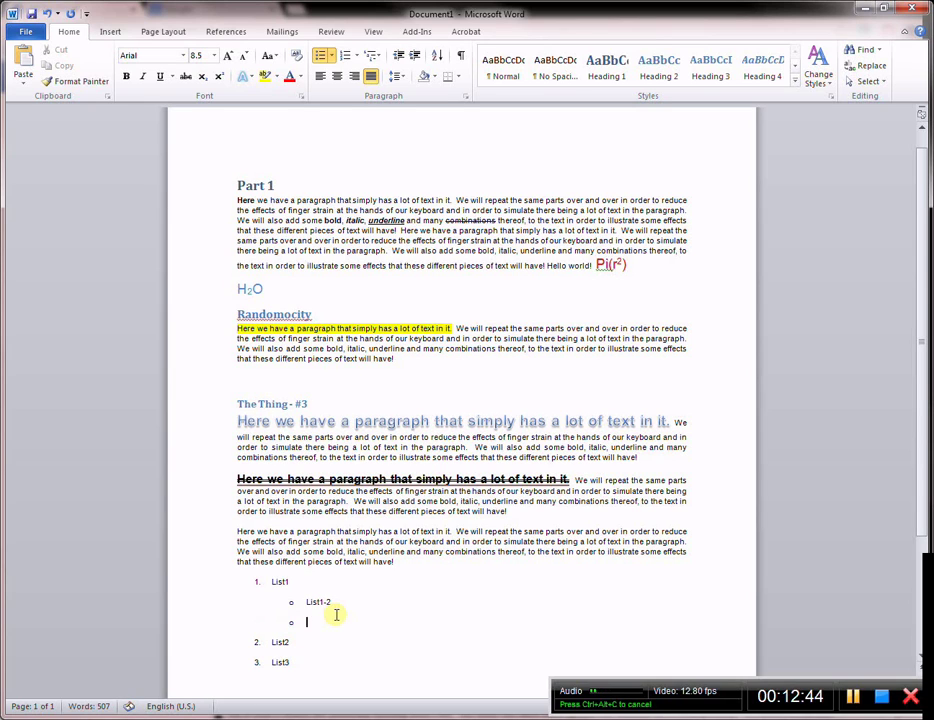
key(Tab)
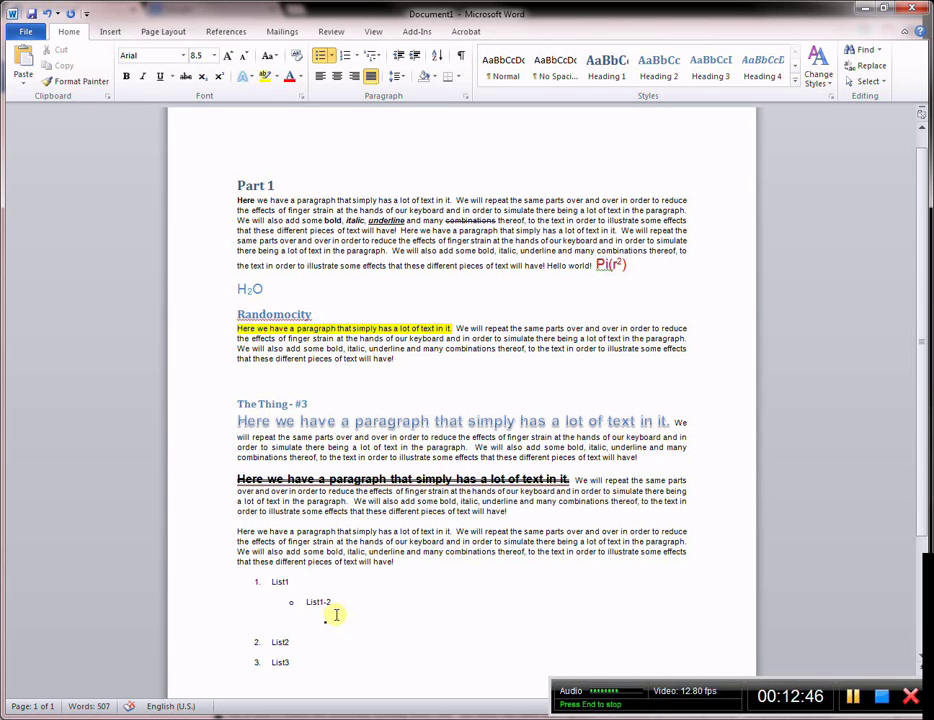
text(List1)
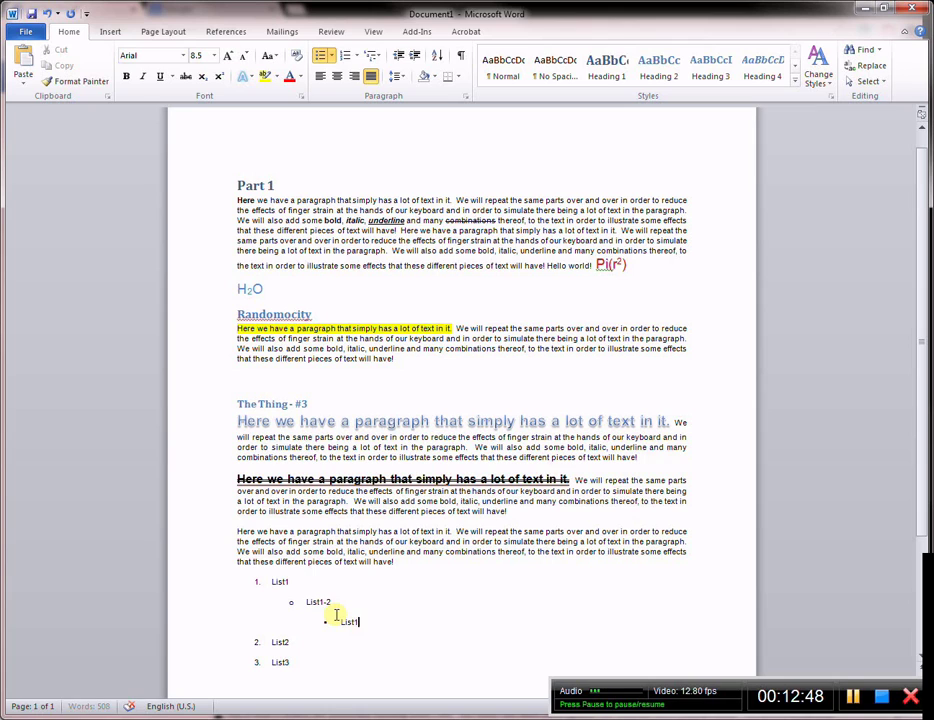
text(-2-3)
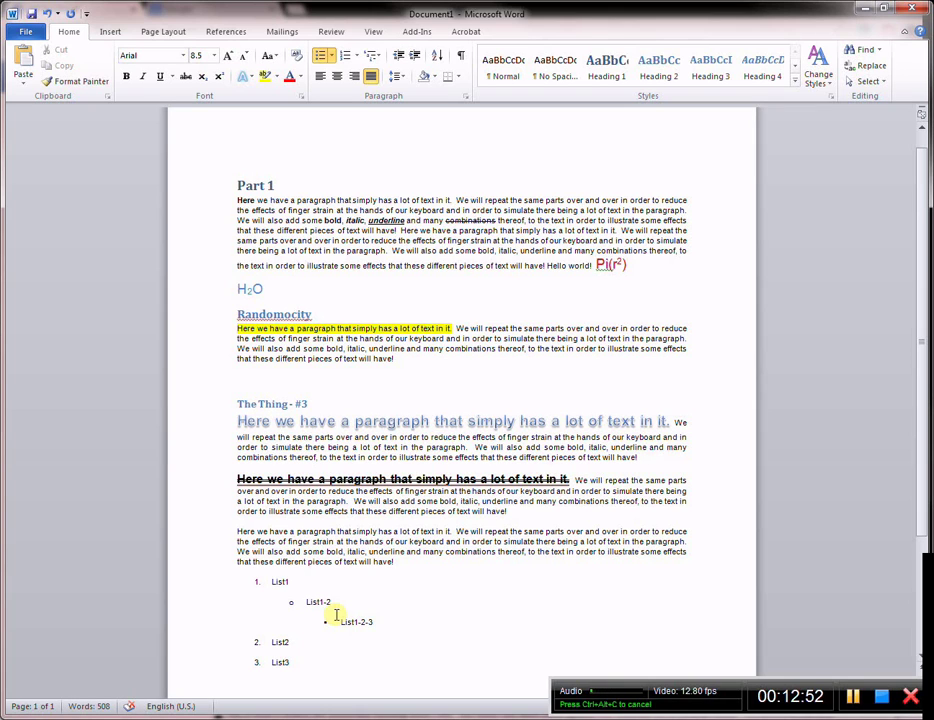
Add List2-2 as a second-level item under List2, followed by an empty third-level item.
key(Down)
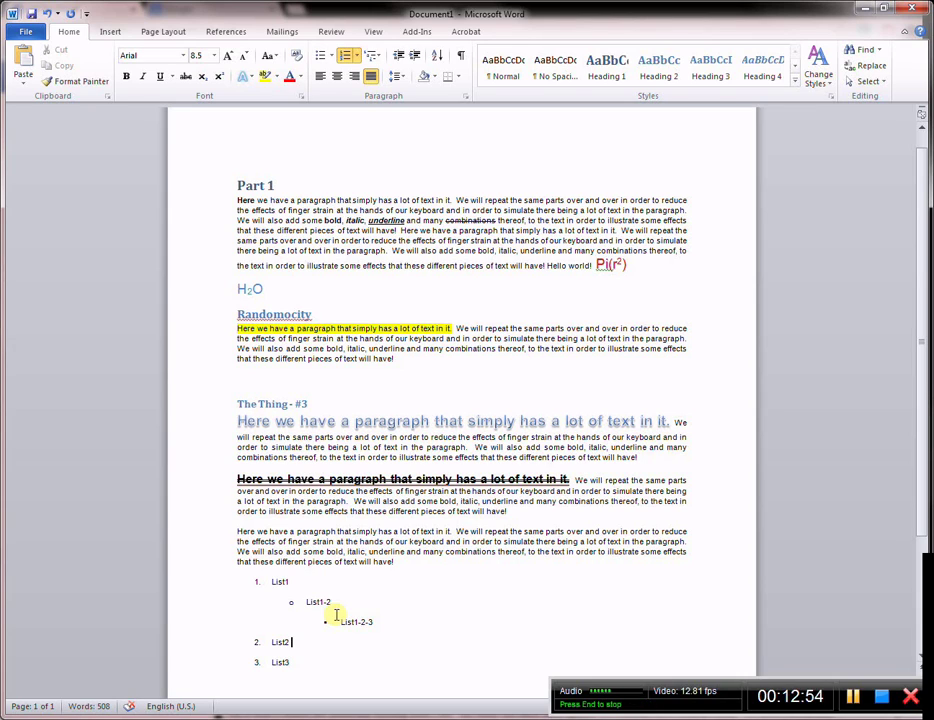
key(Return)
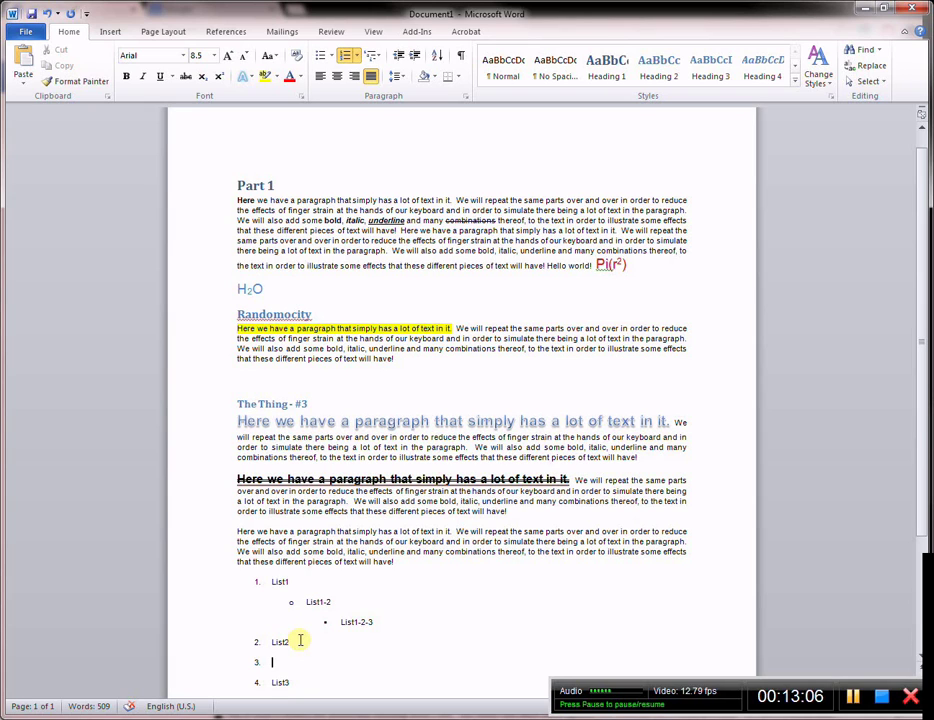
key(Tab)
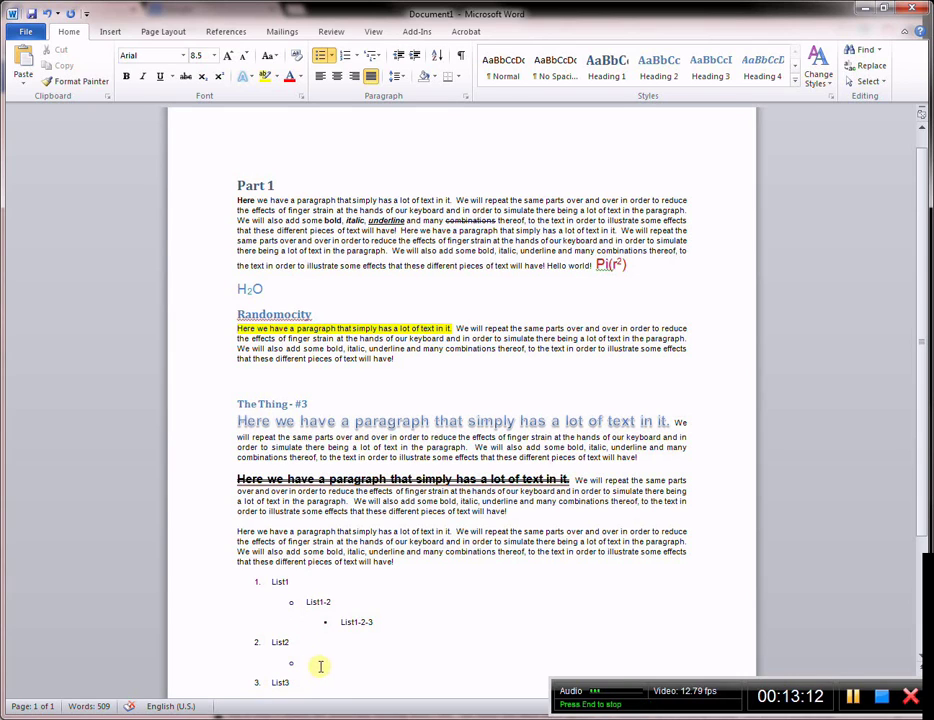
text(List2-2)
key(Return)
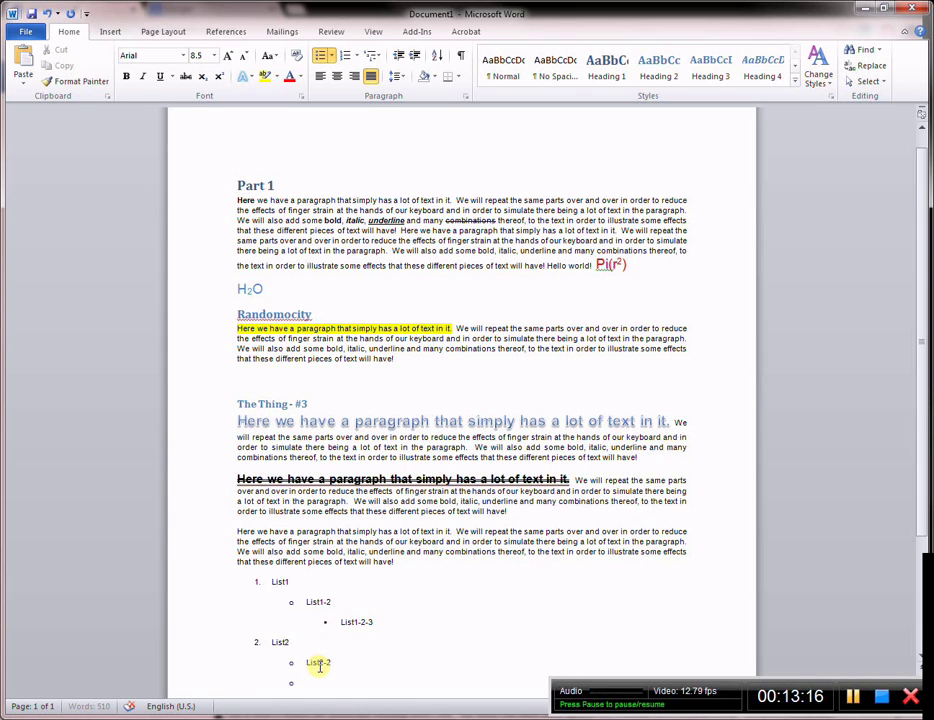
scroll(438, 603, down, 1)
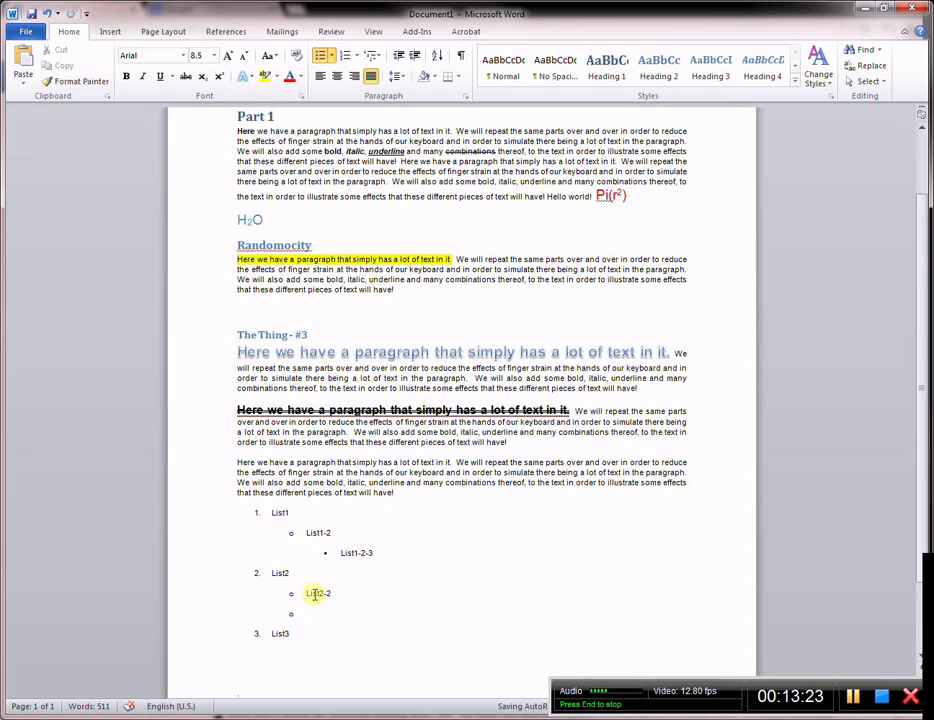
key(Tab)
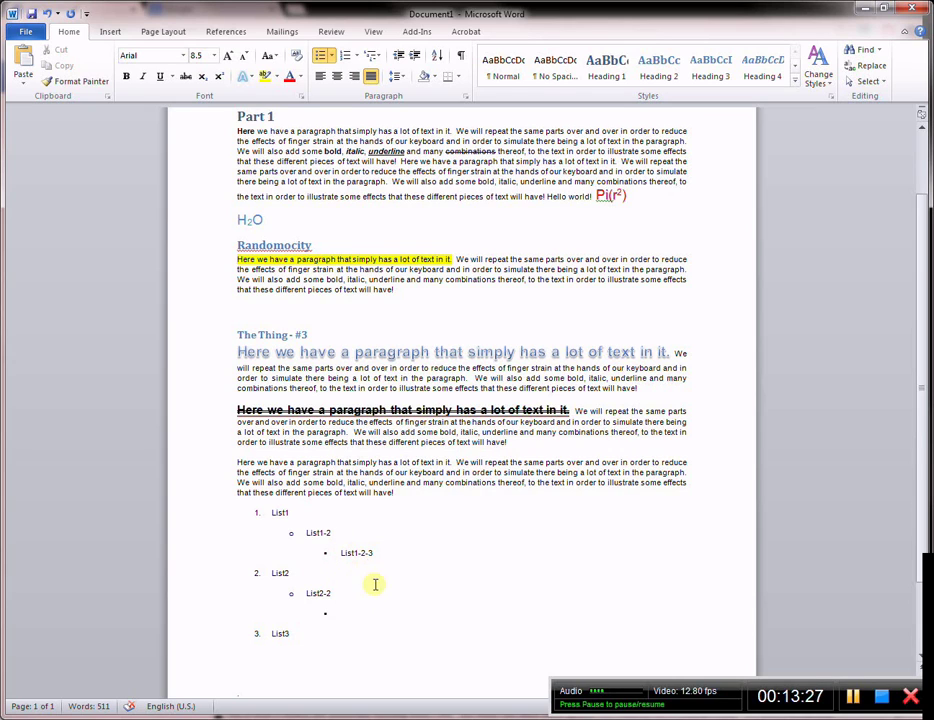
Remove the numbering from the entire multilevel list and reapply it so the sub-items are numbered instead of bulleted.
click(340, 632)
drag(340, 632, 242, 511)
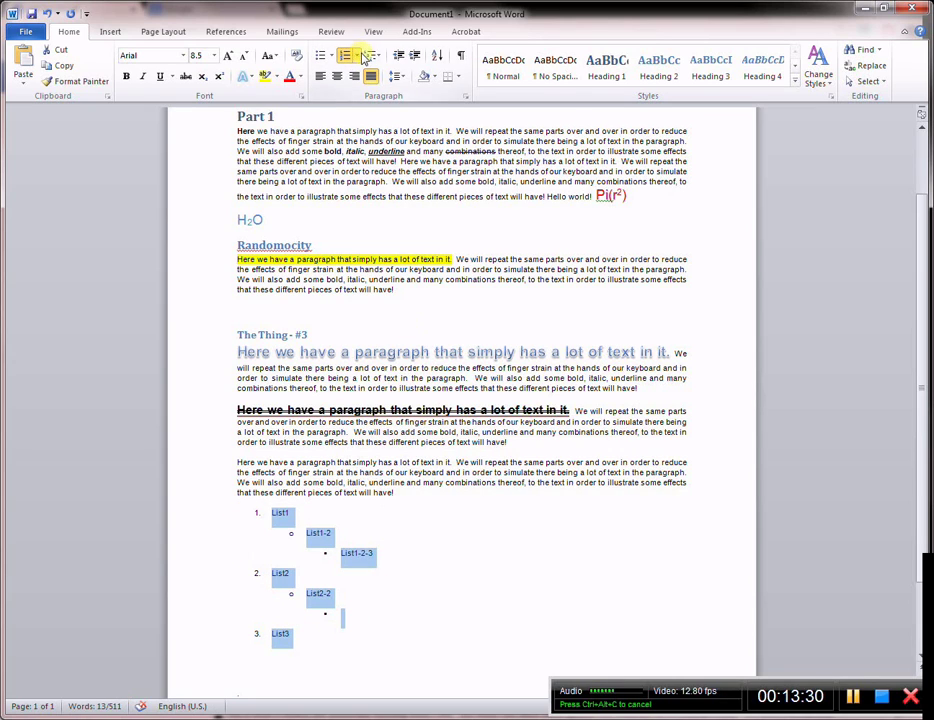
click(345, 57)
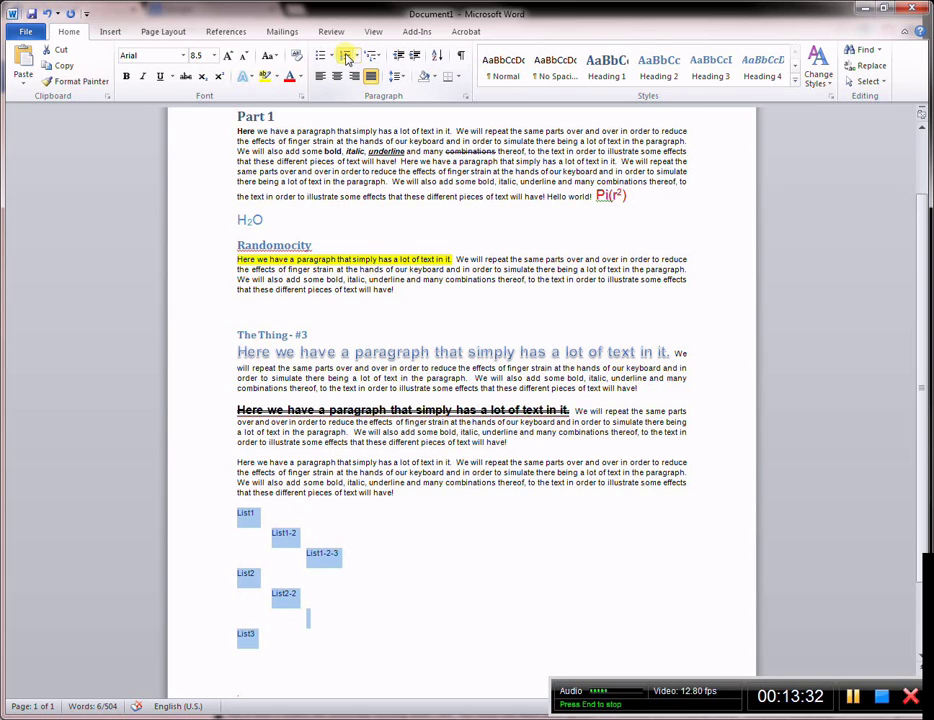
click(345, 57)
click(415, 560)
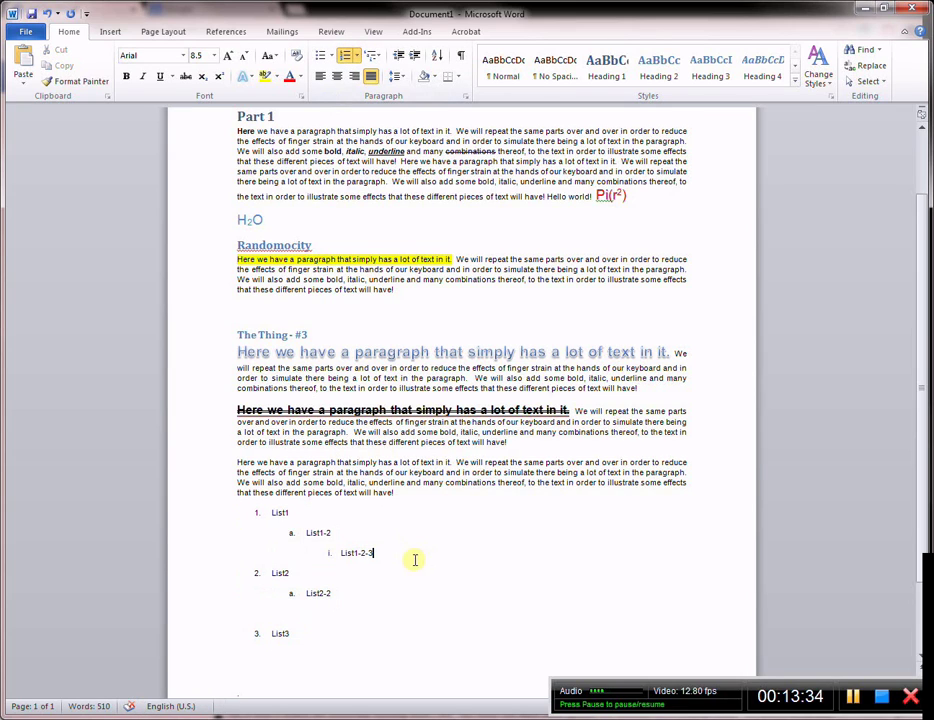
click(302, 533)
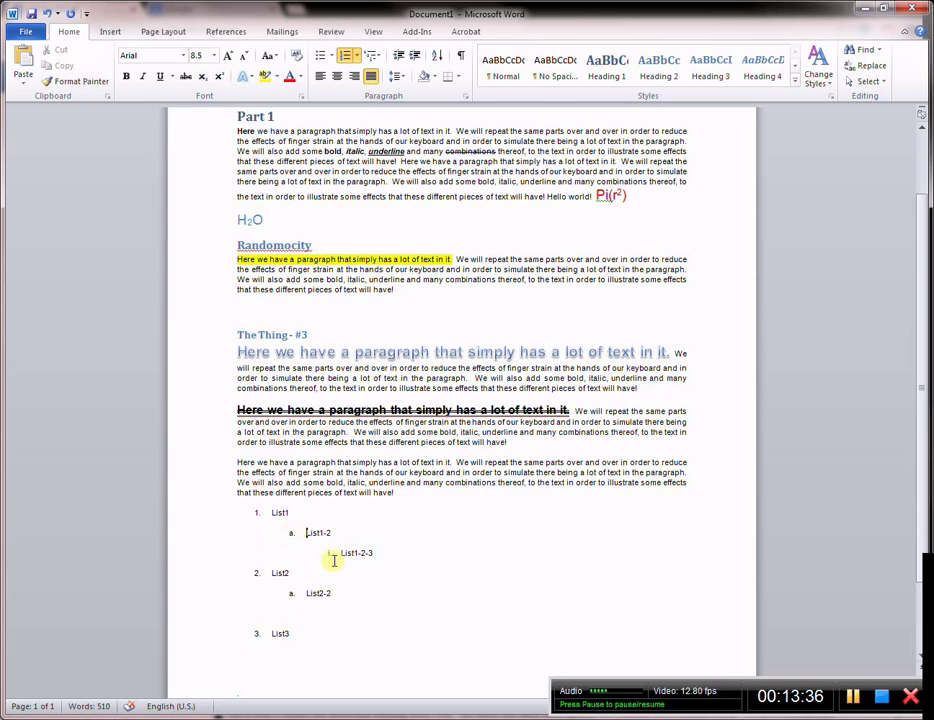
click(330, 553)
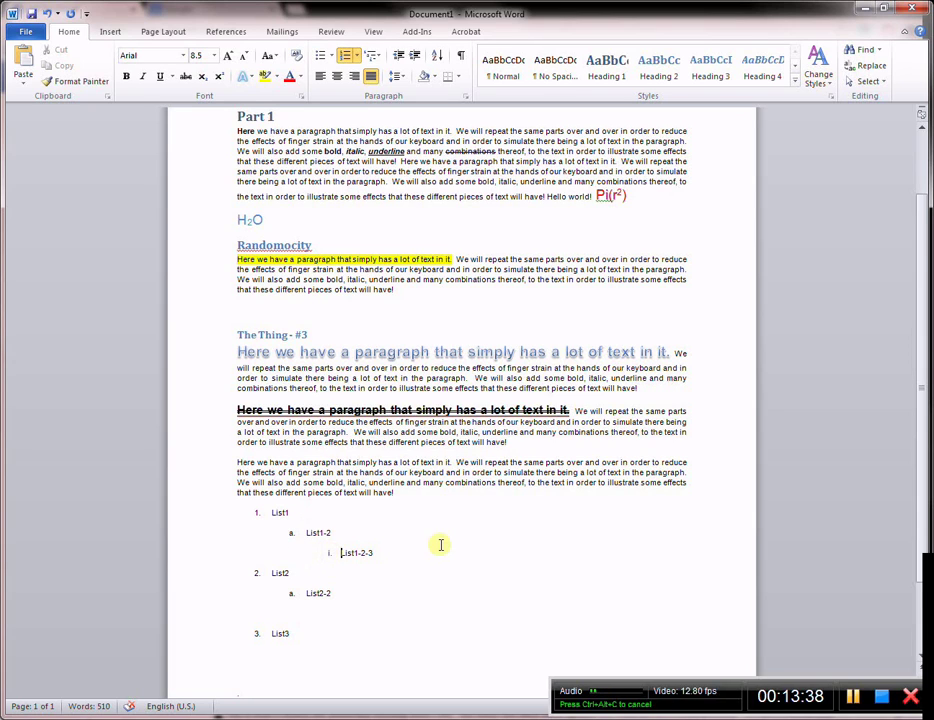
key(Up)
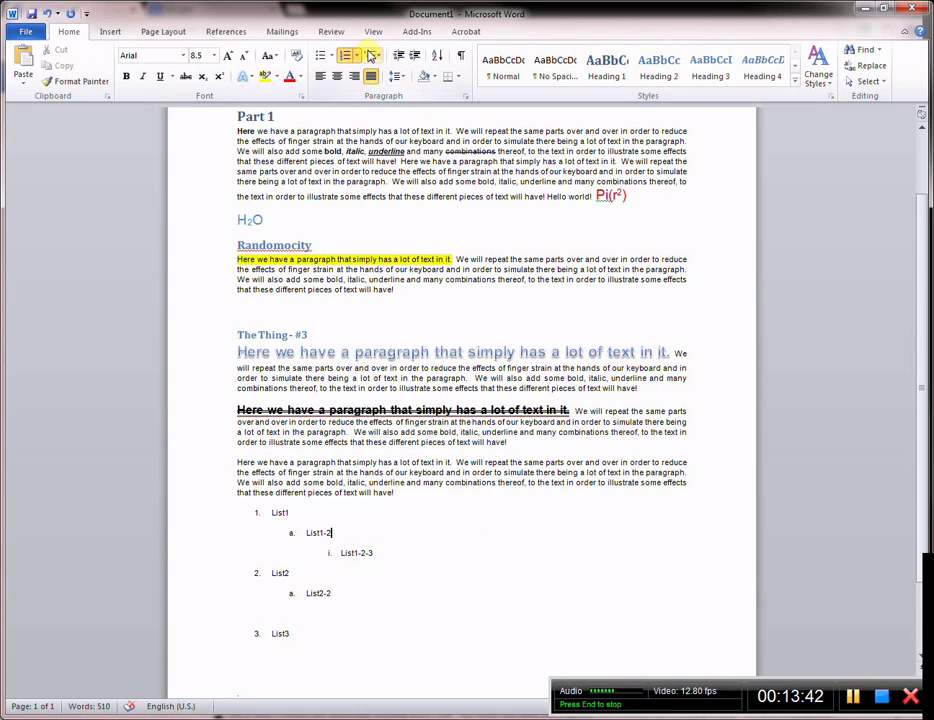
Delete the entire multilevel list below the last paragraph.
drag(308, 630, 255, 514)
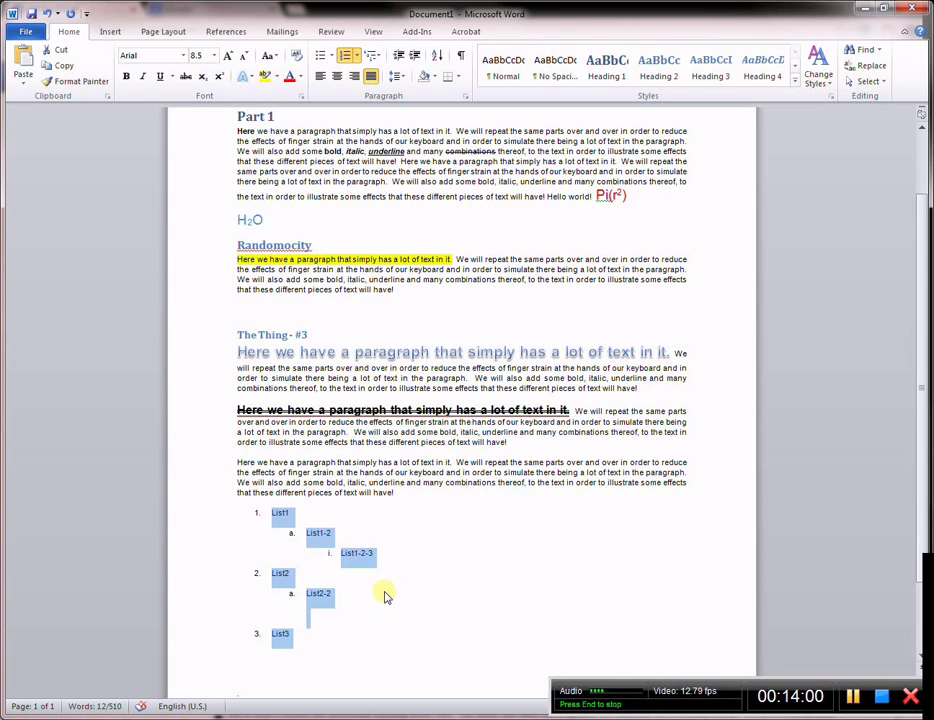
key(Delete)
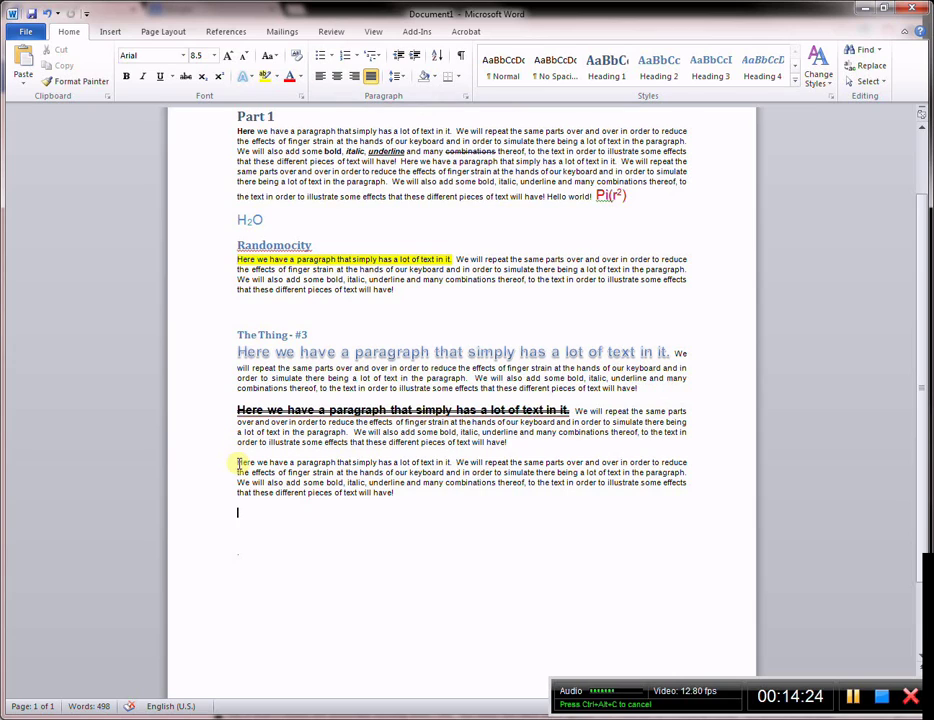
Left-align the last paragraph of the document.
drag(237, 462, 401, 492)
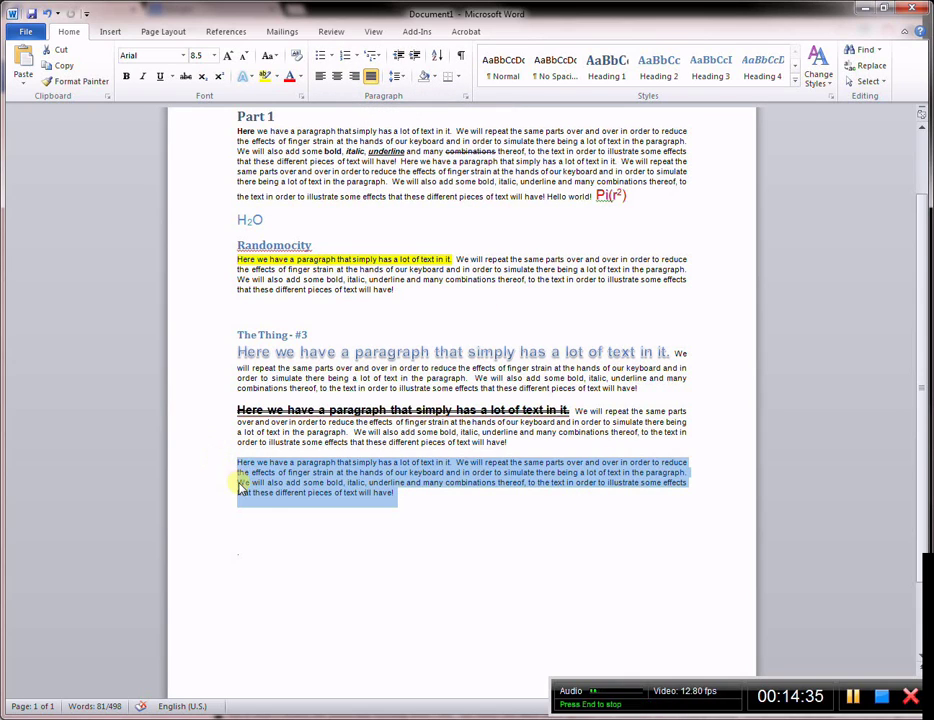
click(693, 490)
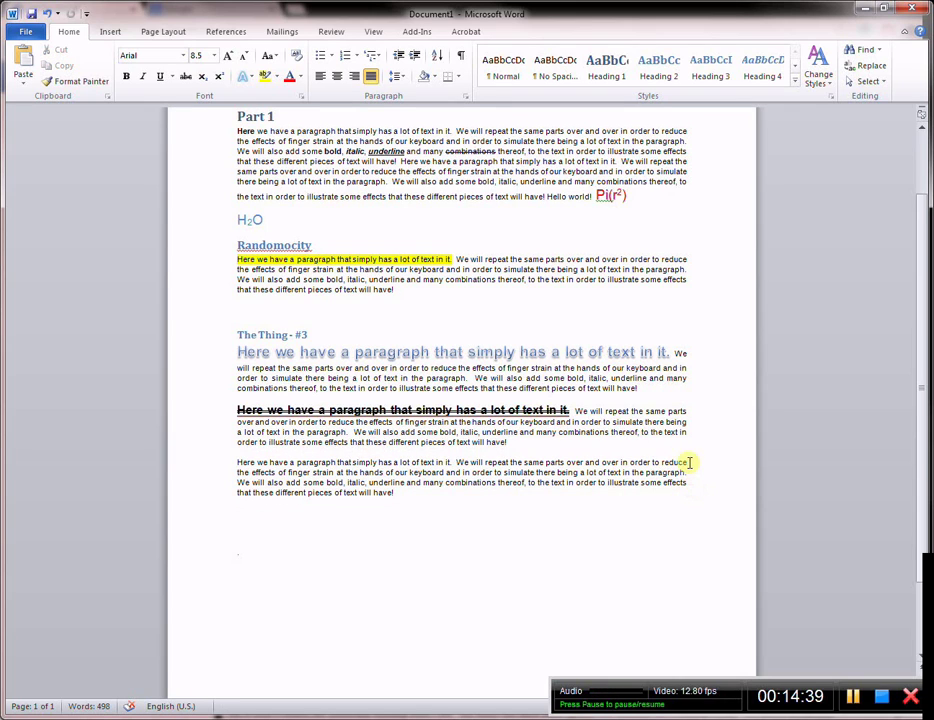
triple_click(267, 471)
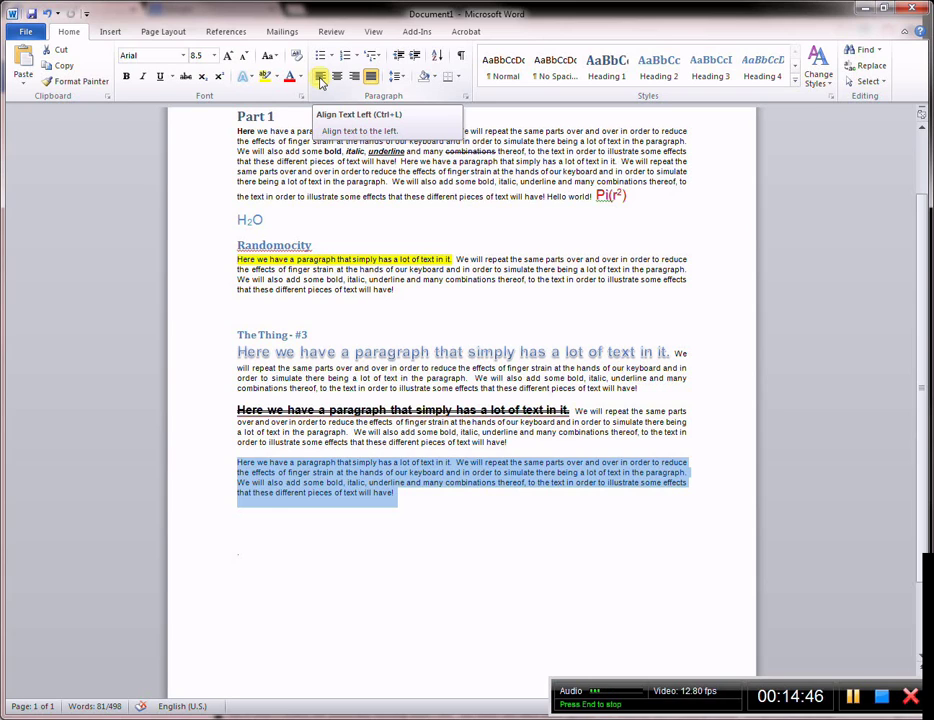
click(320, 82)
click(693, 465)
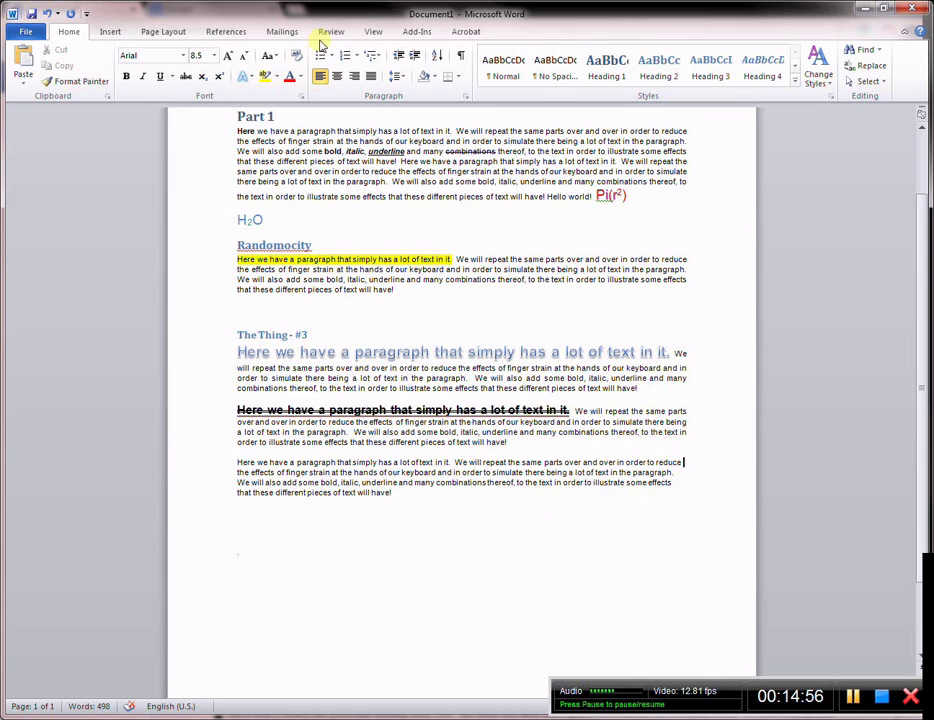
Try right and centered alignment on the last paragraph, and return it to left alignment.
click(354, 77)
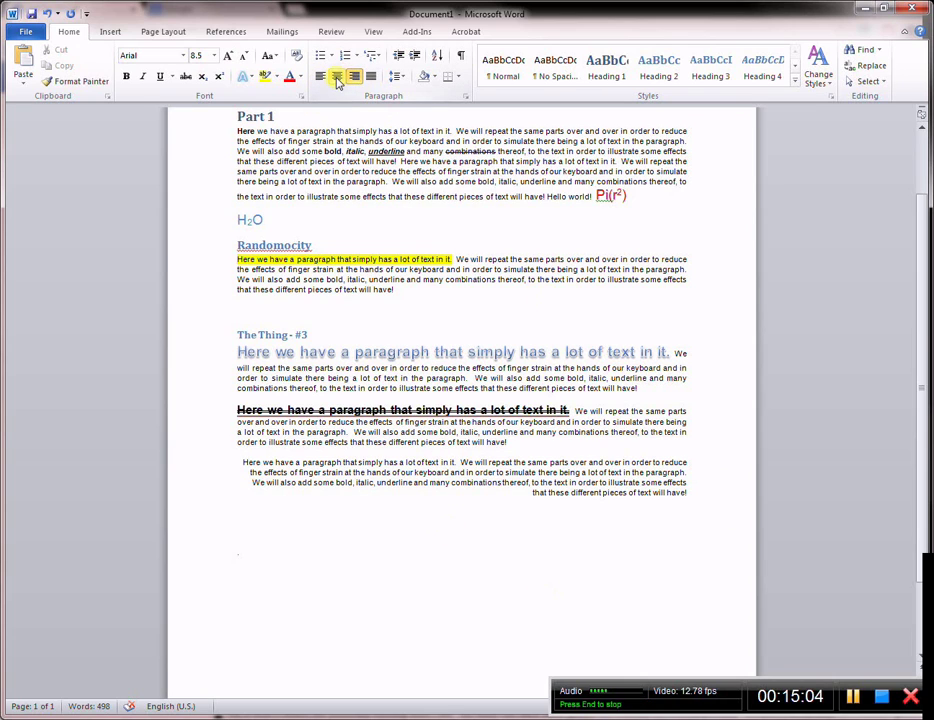
click(337, 78)
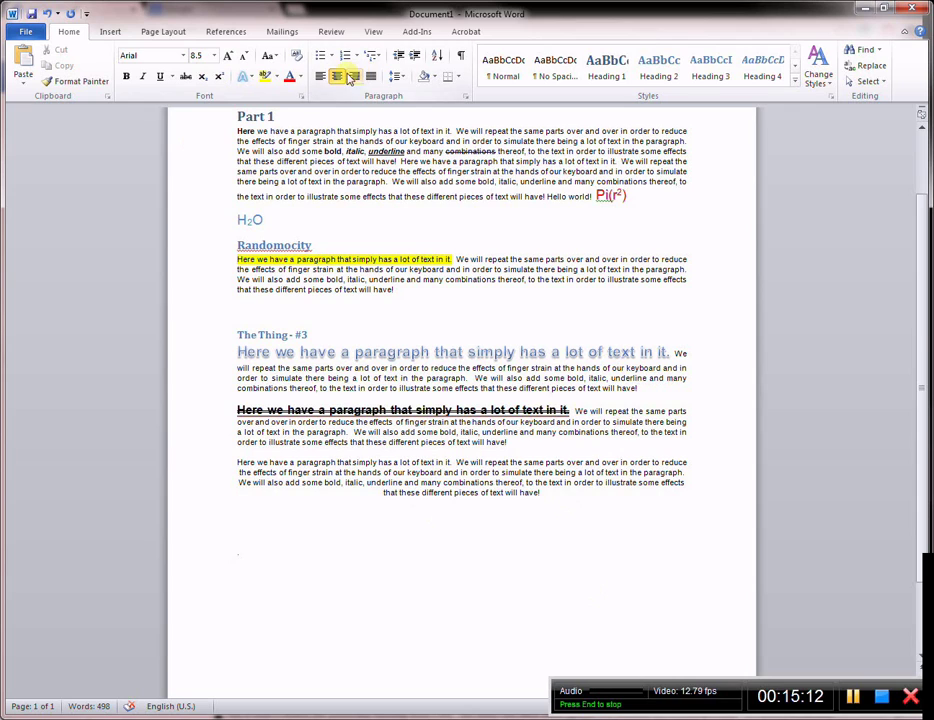
click(350, 77)
click(319, 77)
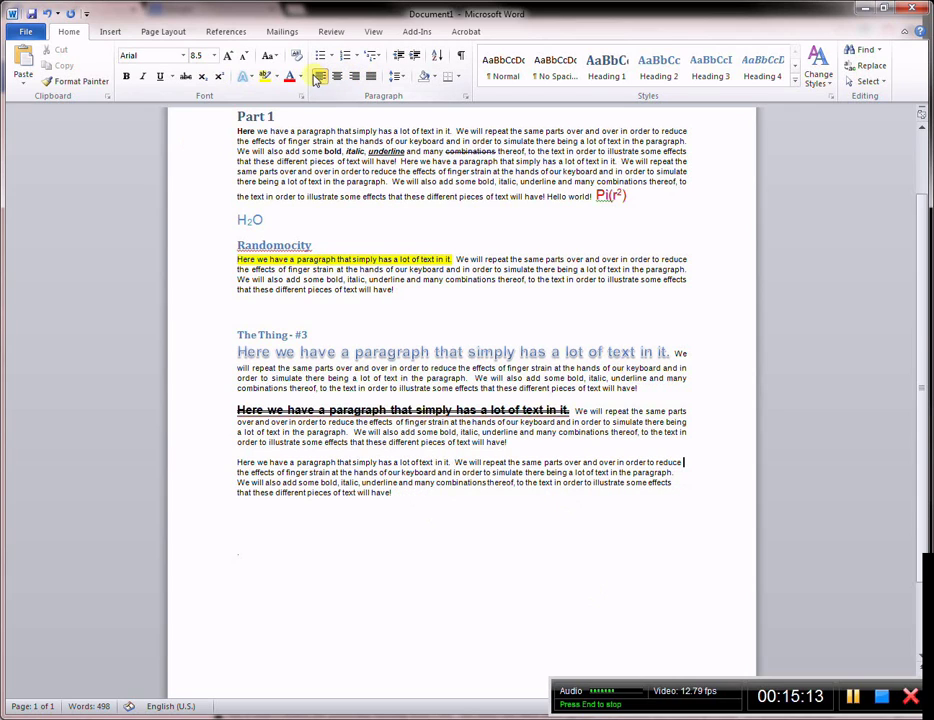
click(414, 492)
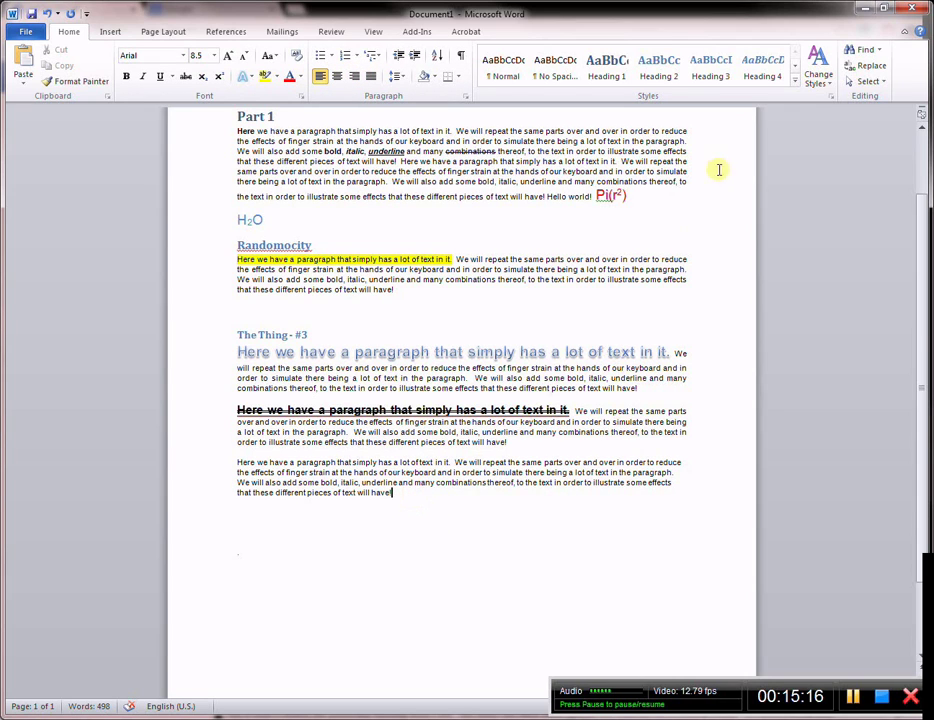
click(672, 188)
click(693, 130)
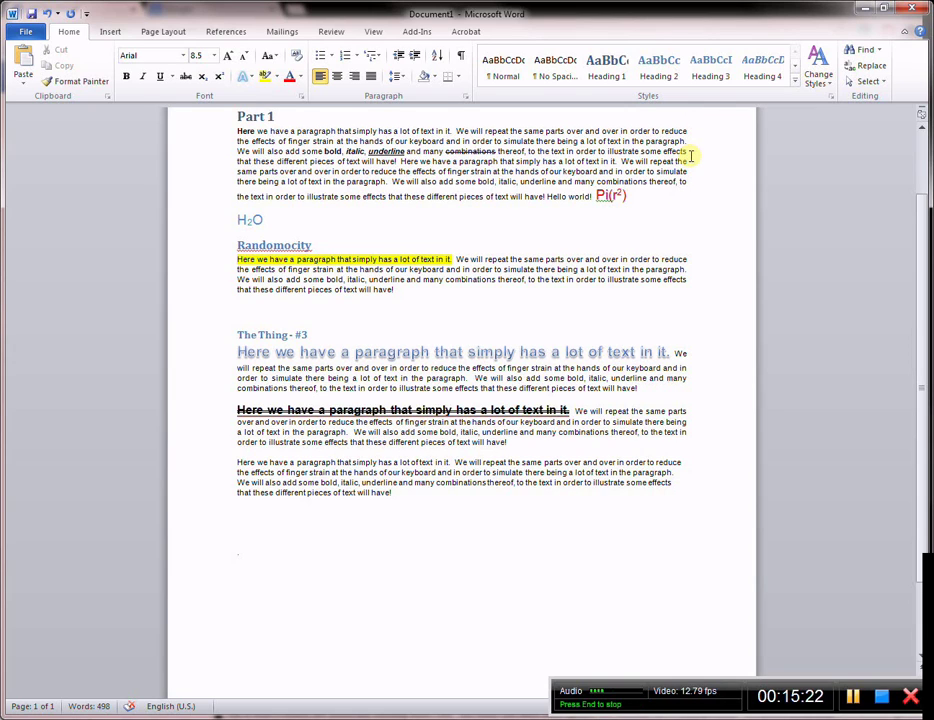
Open the line spacing options for the last paragraph, view the special indent choices, and set line spacing to at least 12 pt.
click(399, 78)
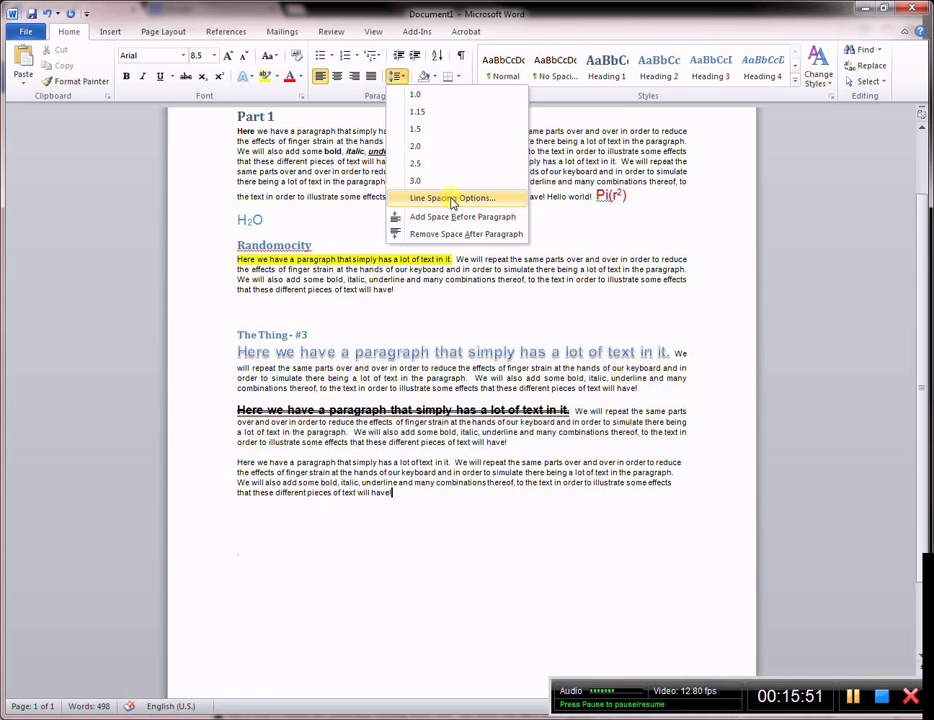
click(452, 198)
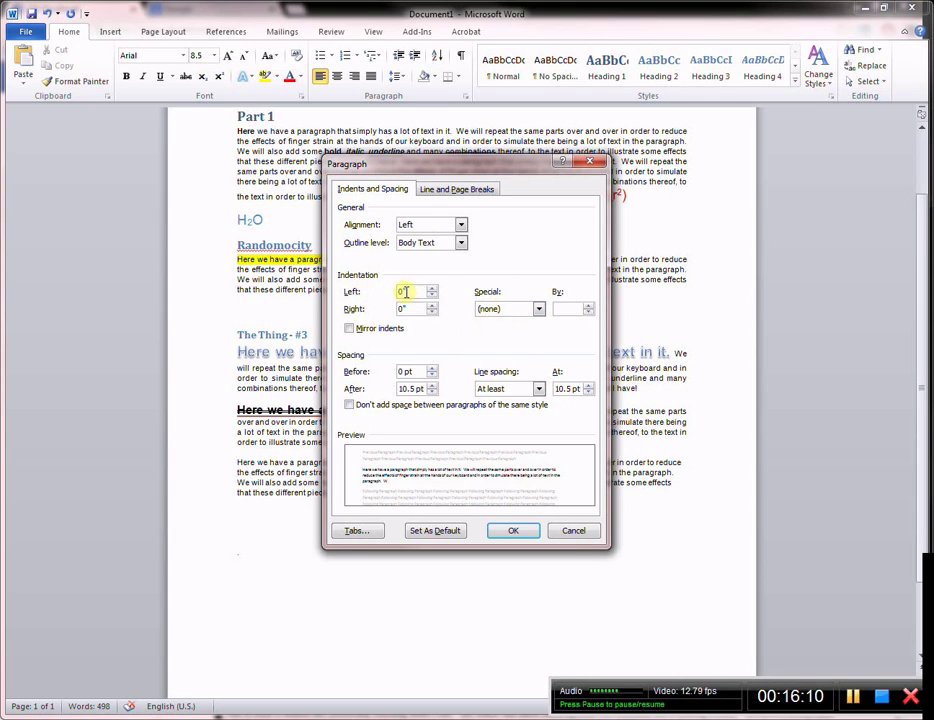
click(538, 309)
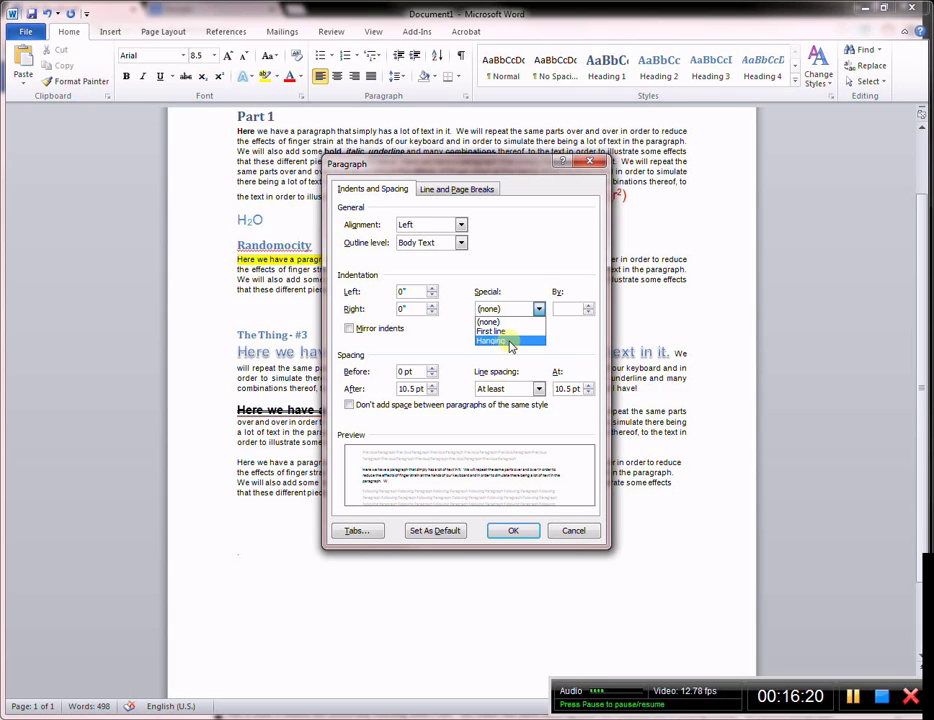
click(402, 350)
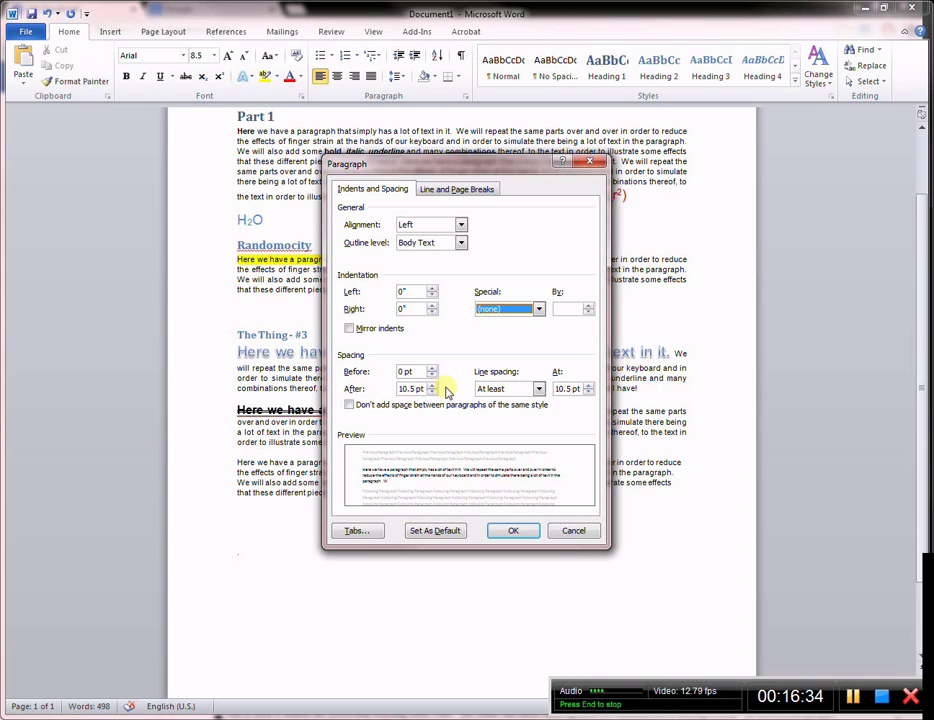
click(539, 390)
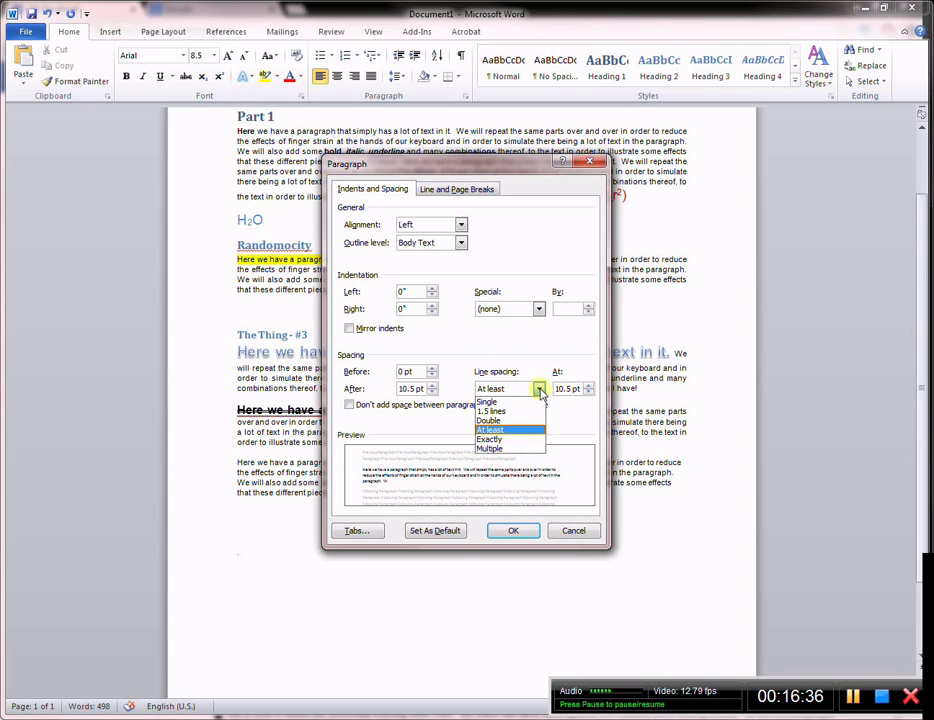
click(490, 429)
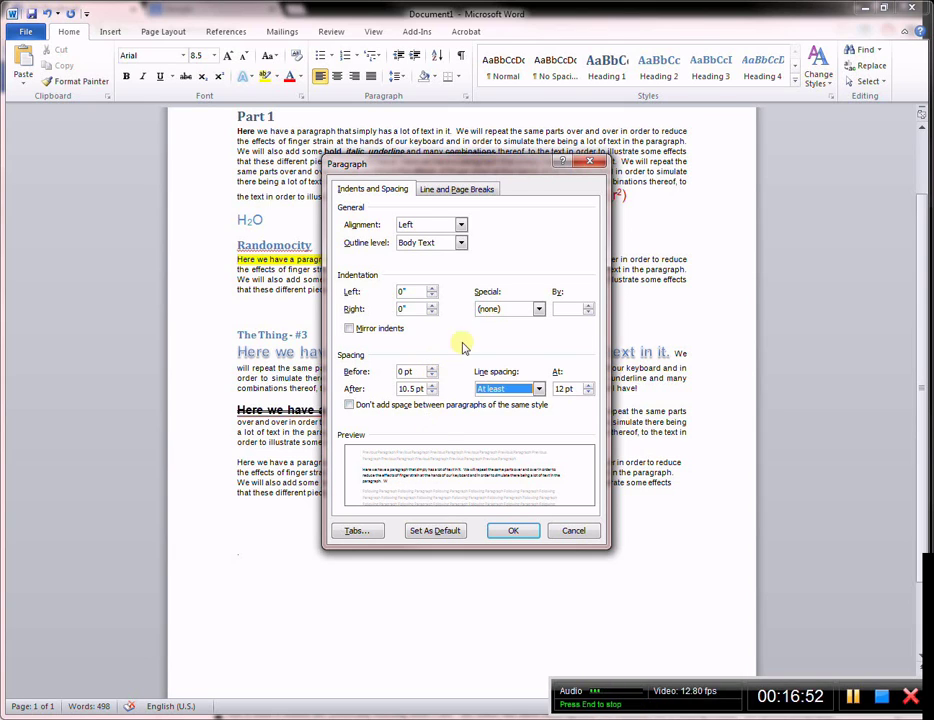
Try a 0.5" first-line indent on the paragraph, followed by a 0.3" hanging indent.
click(513, 313)
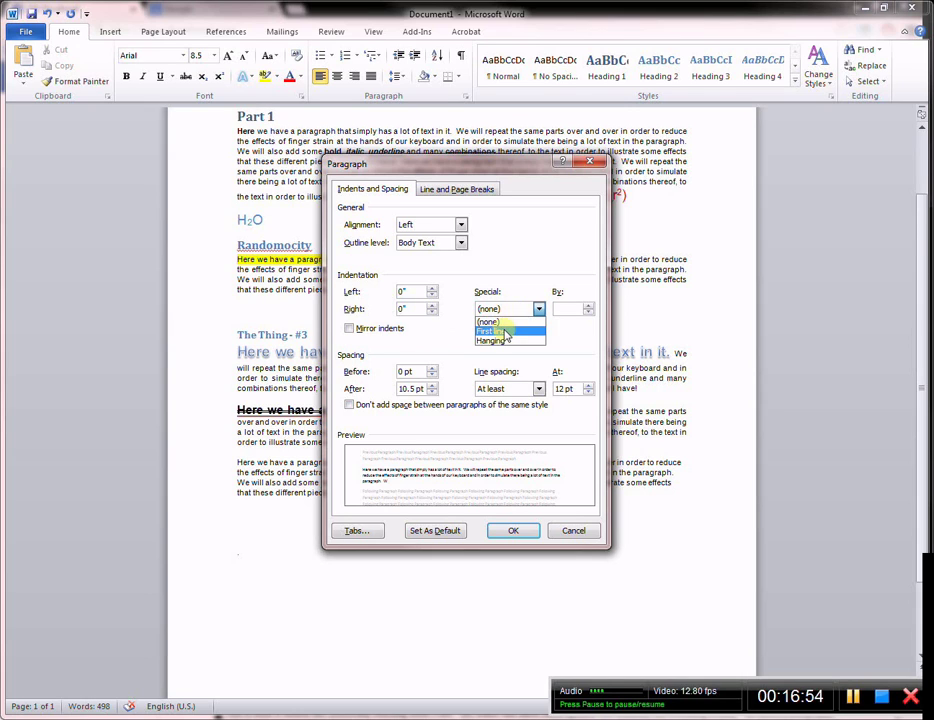
click(505, 329)
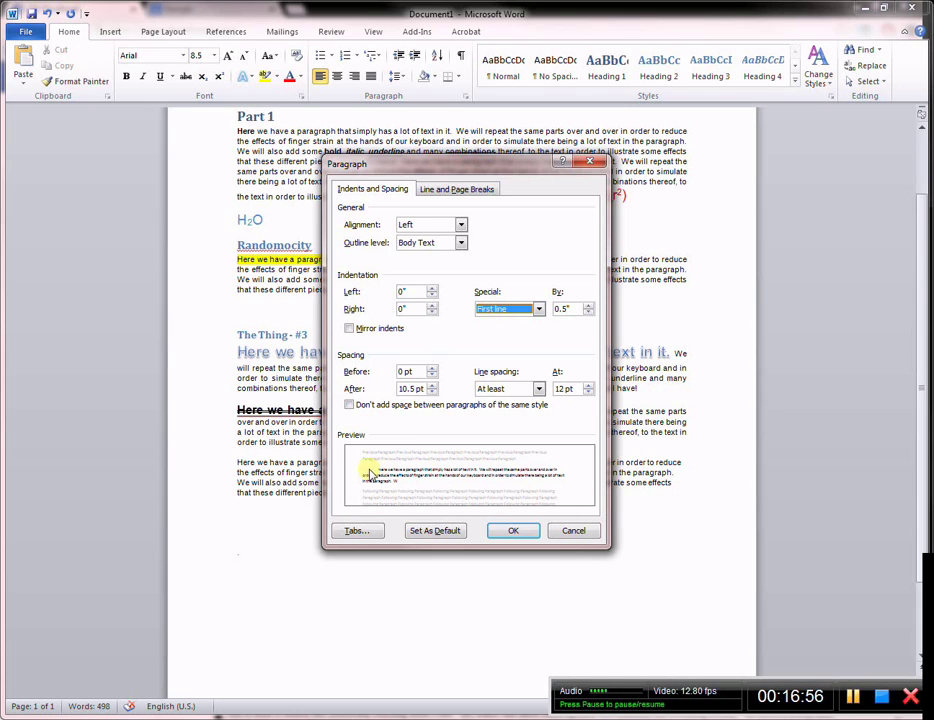
click(512, 310)
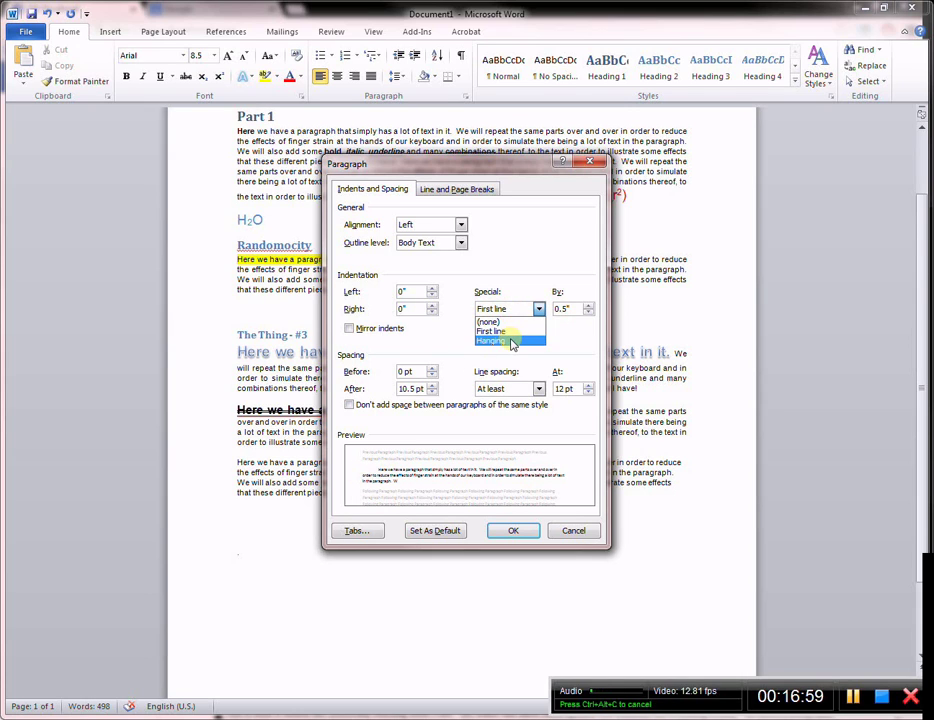
click(532, 339)
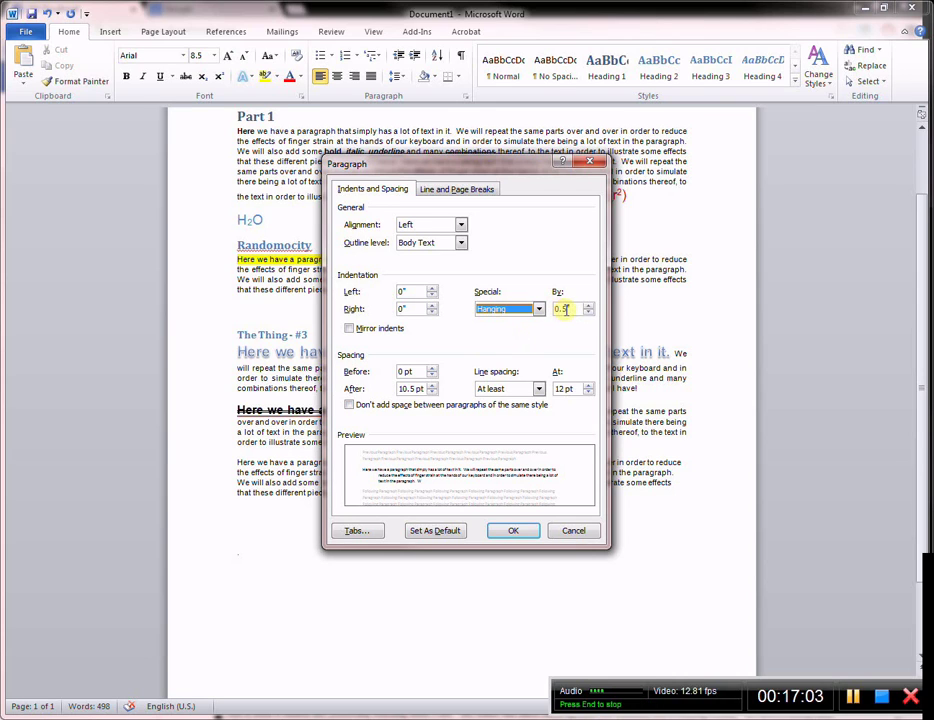
click(589, 314)
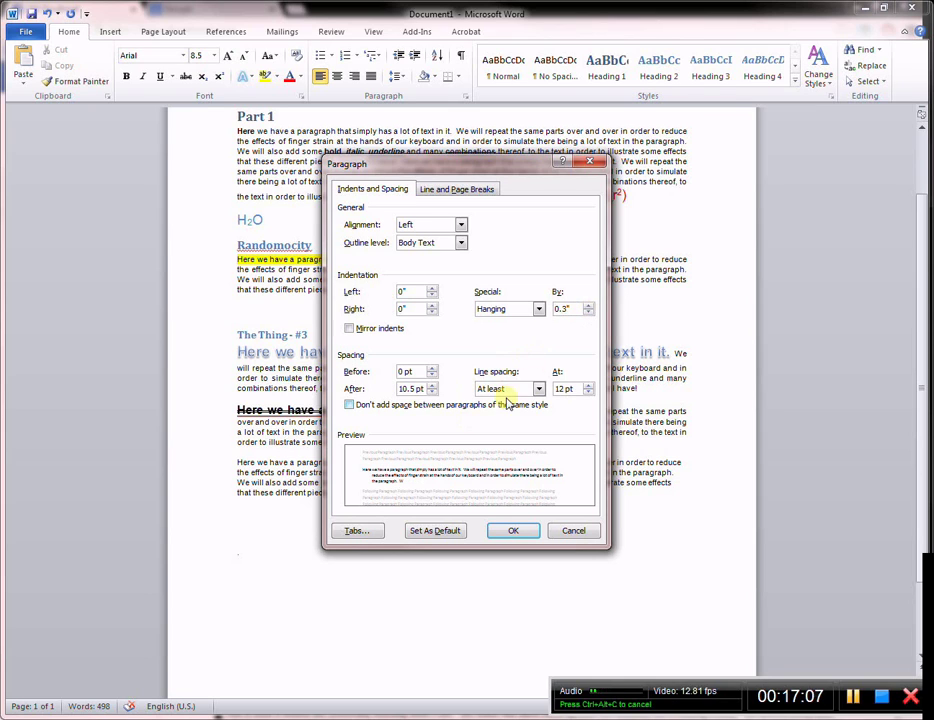
Try 0 pt and 6 pt spacing after the paragraph, and discard all the paragraph setting changes.
click(432, 393)
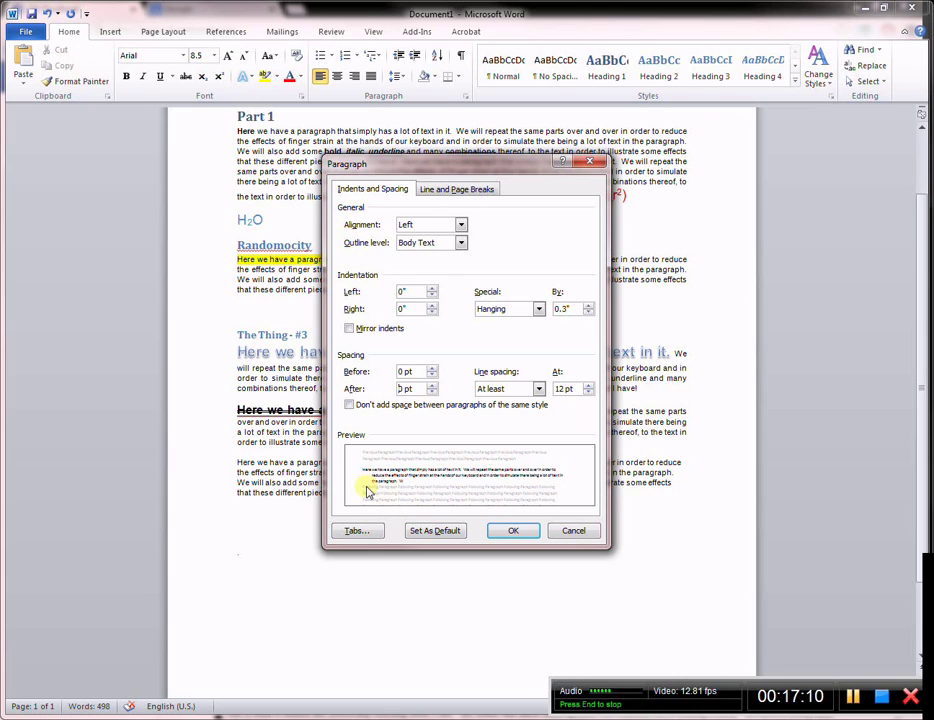
click(433, 386)
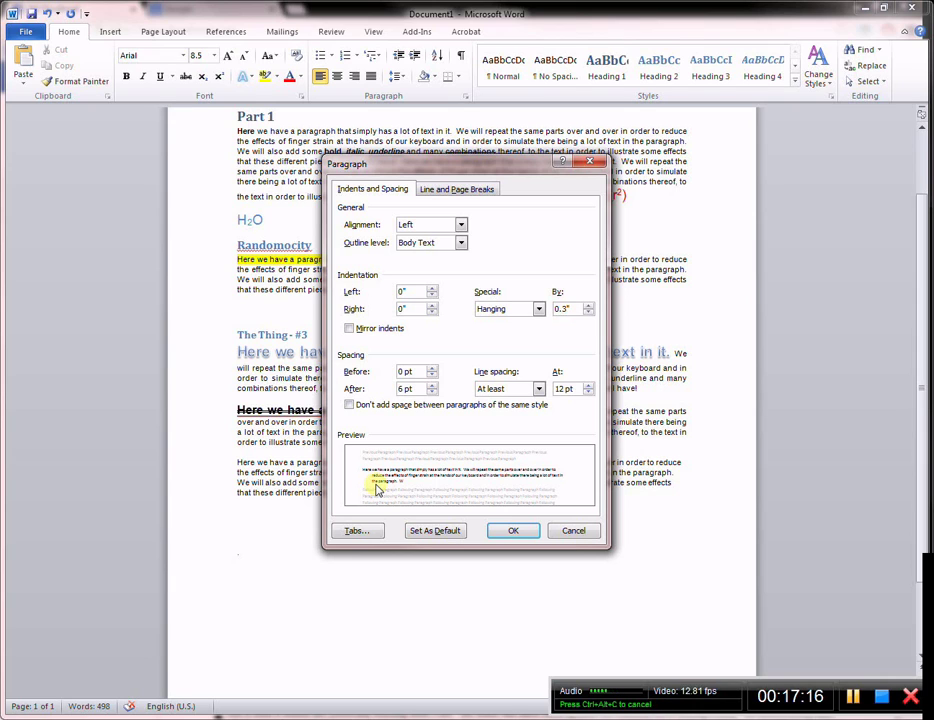
text(5)
click(563, 532)
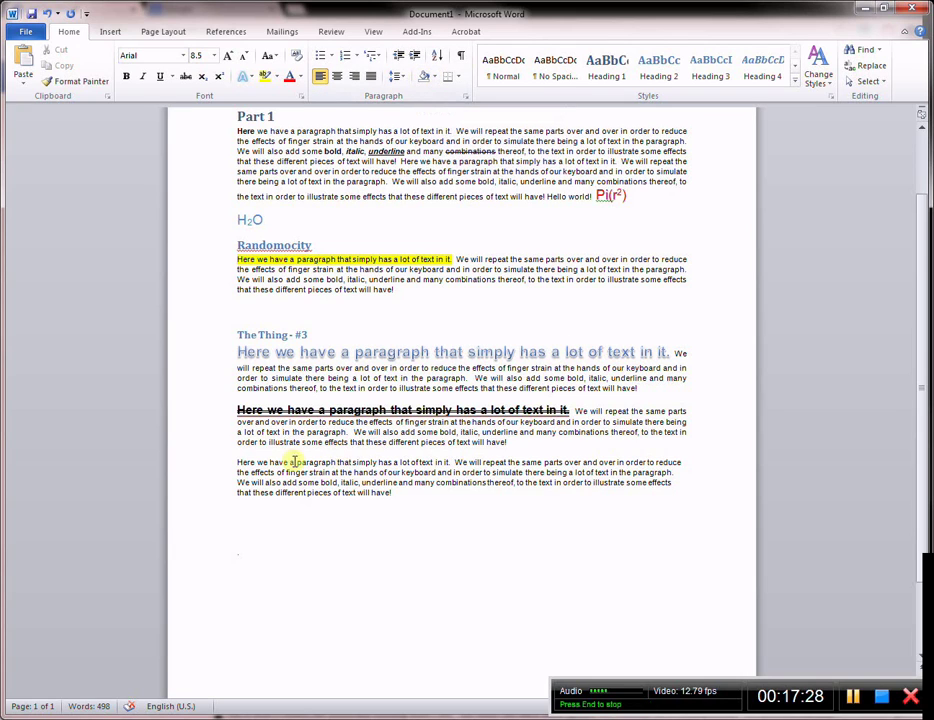
Give the last paragraph a light tan font color and dark blue paragraph shading.
mouse_move(236, 461)
mouse_down()
mouse_move(413, 477)
mouse_move(438, 490)
mouse_up()
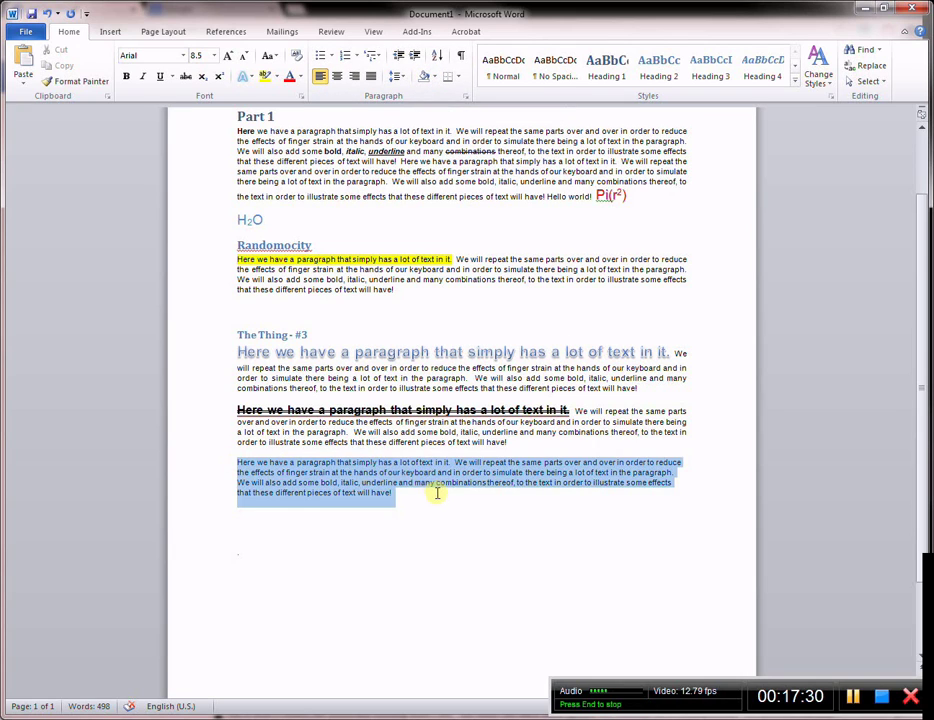
click(436, 76)
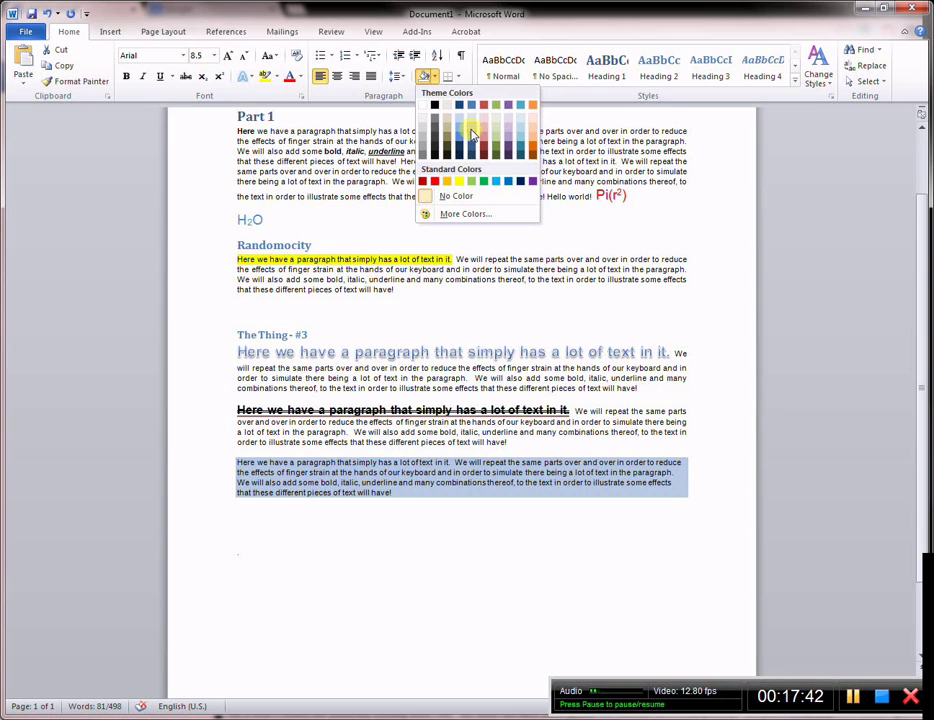
click(299, 78)
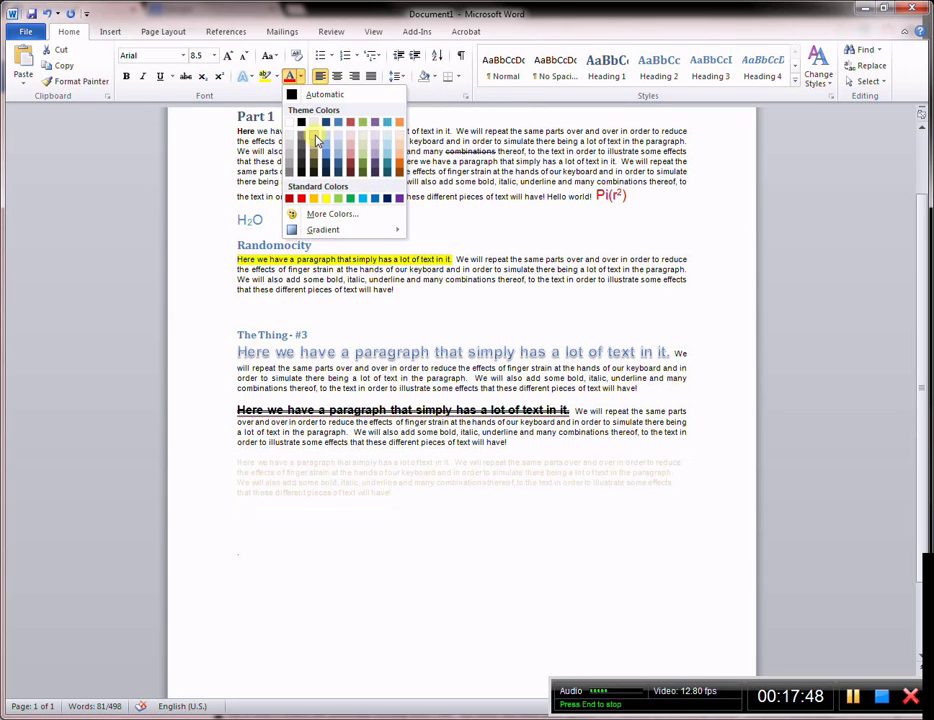
click(316, 140)
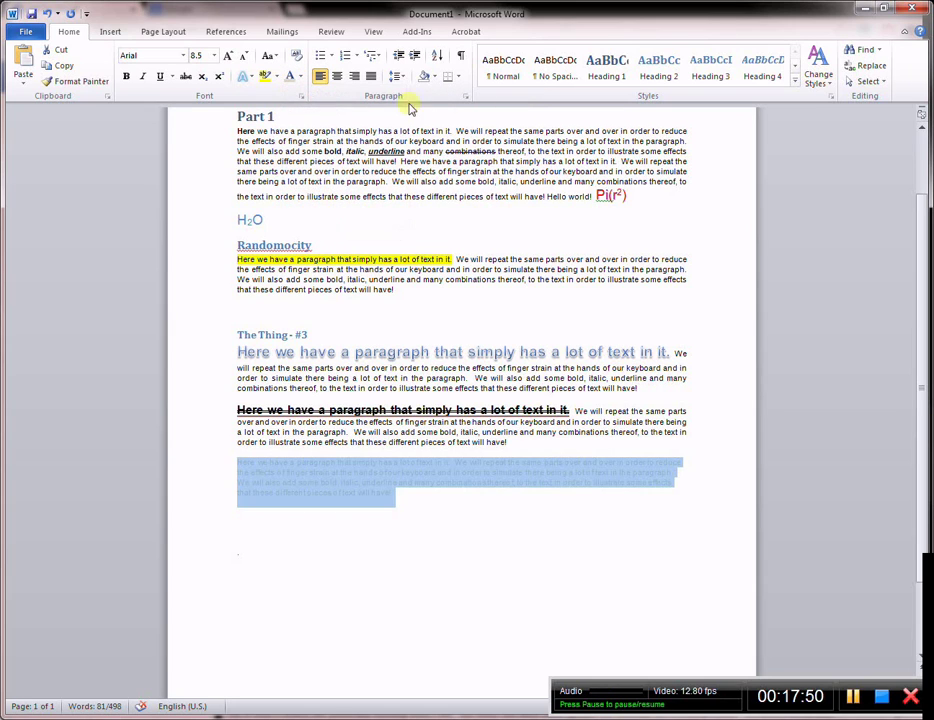
click(433, 78)
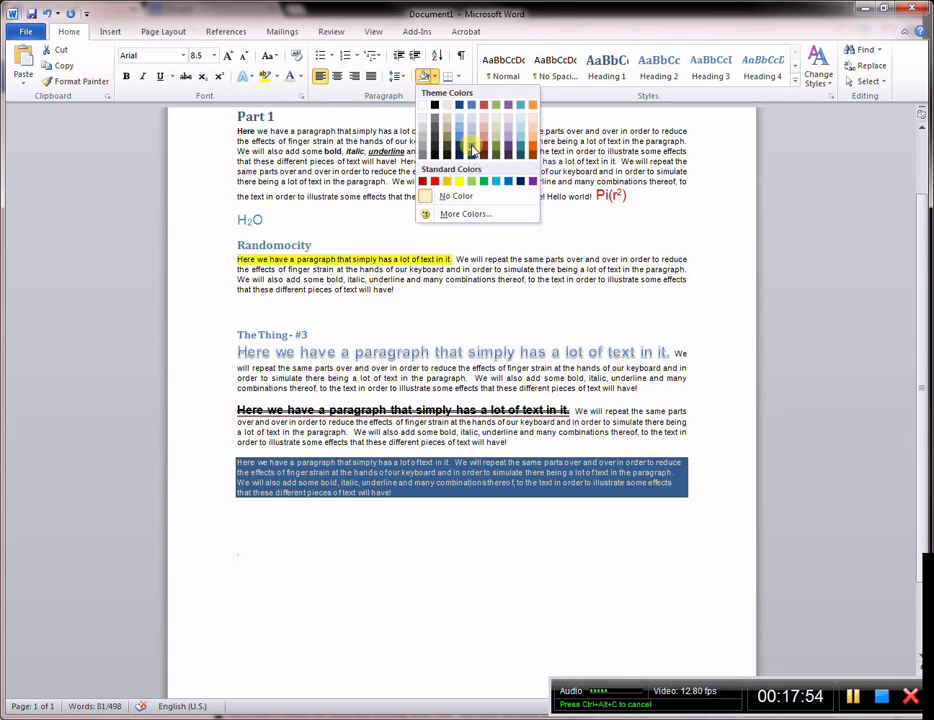
click(474, 150)
Add outside borders around the empty line below the blue-shaded paragraph.
click(511, 569)
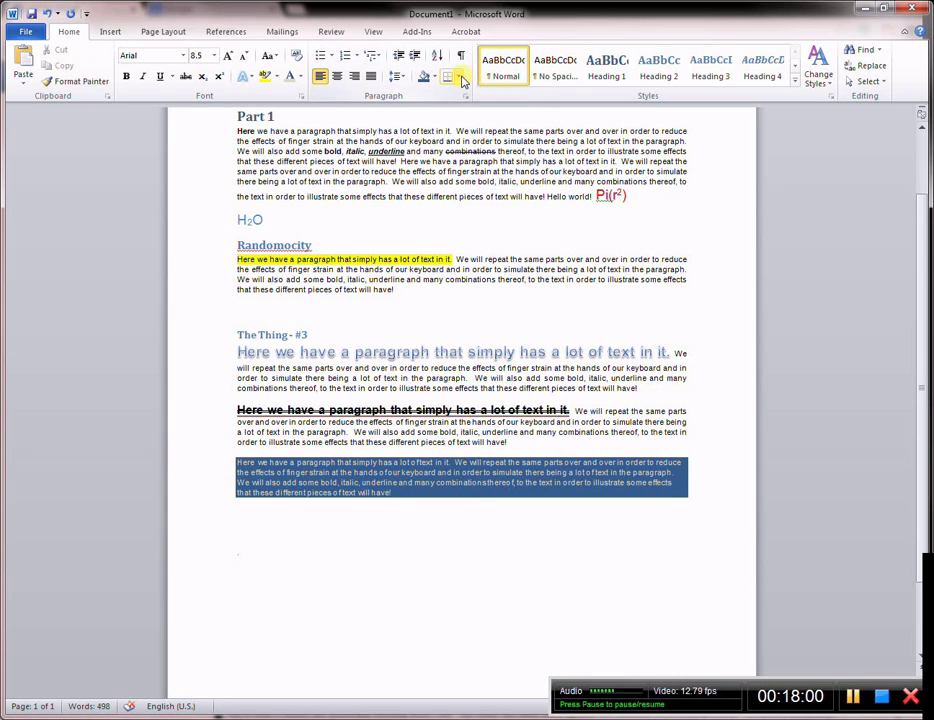
click(460, 79)
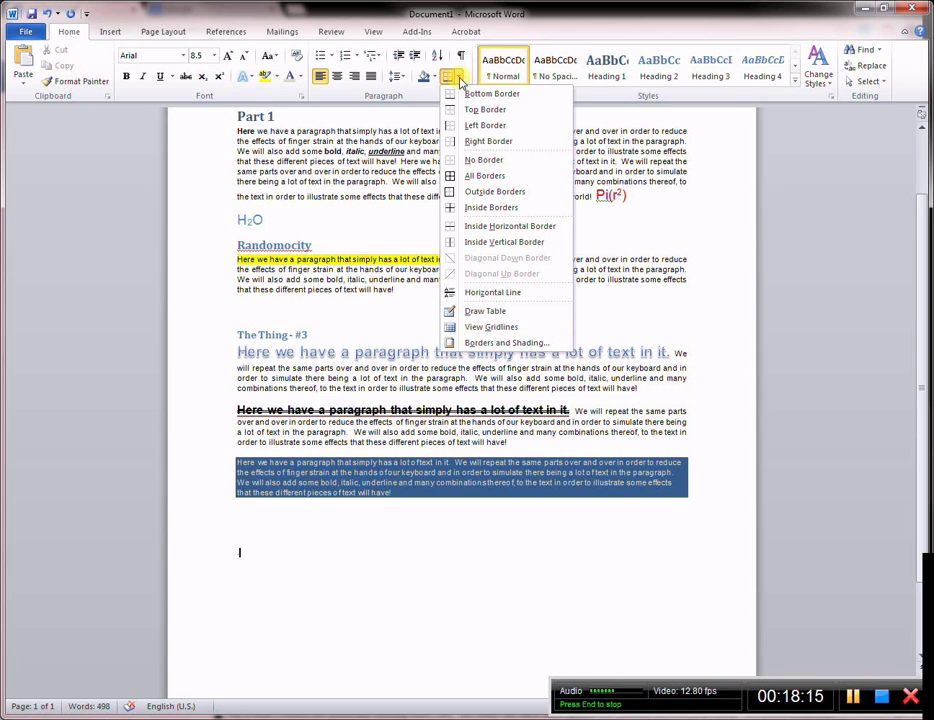
click(482, 193)
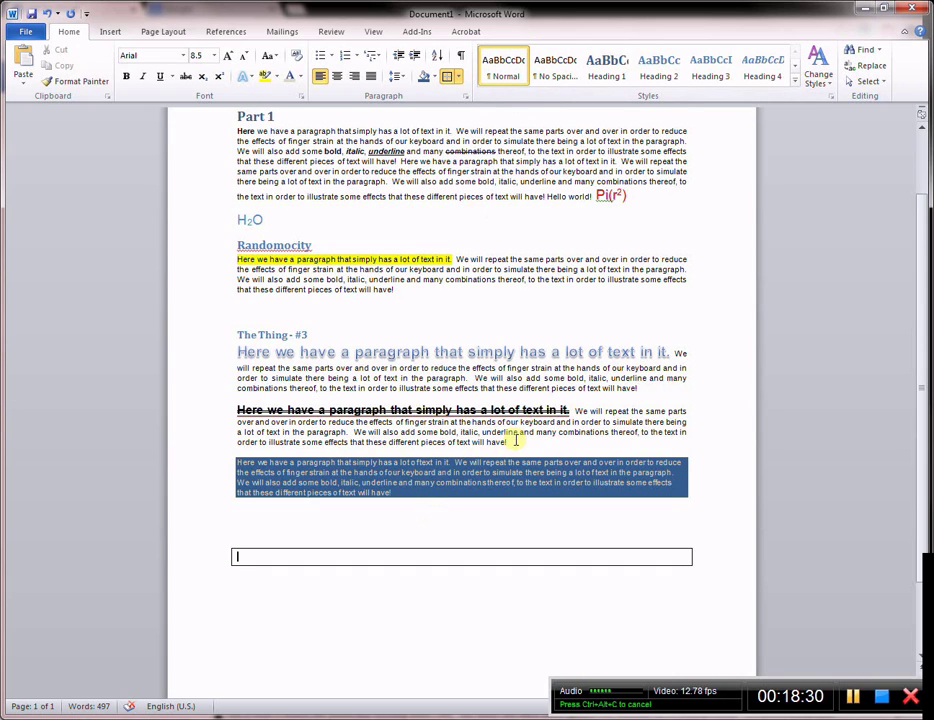
Apply the Normal style to the last two lines of the paragraph above the blue-shaded one.
drag(516, 441, 242, 432)
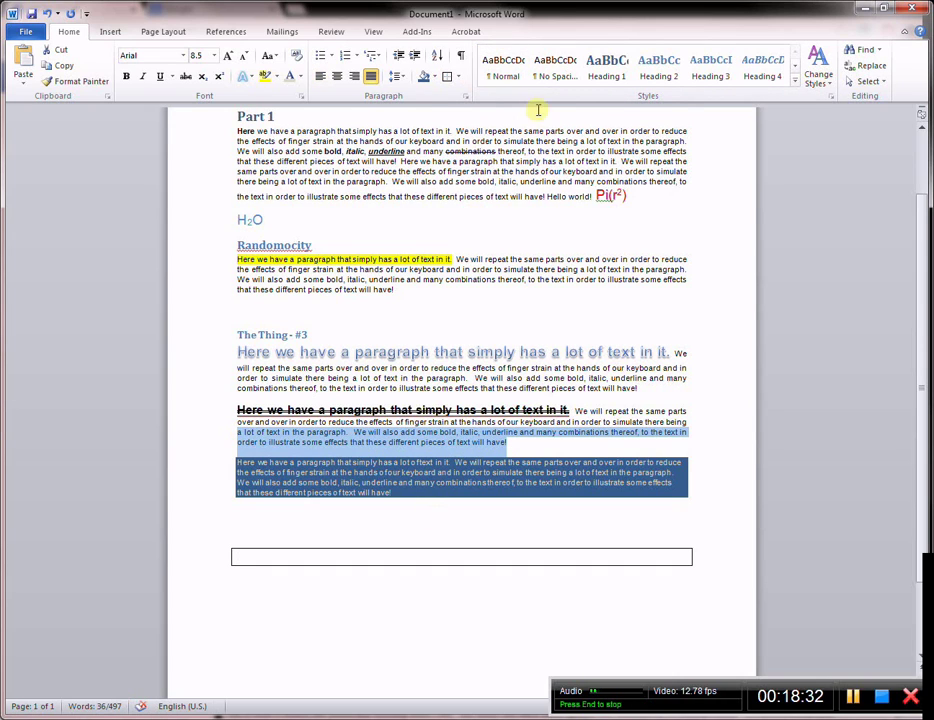
click(502, 65)
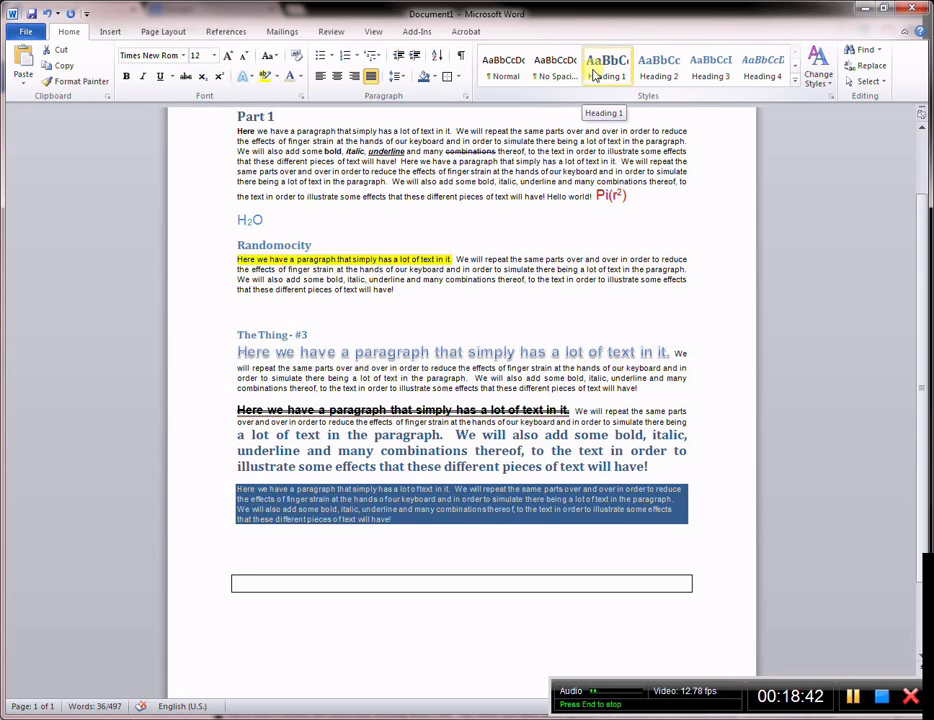
Apply the Heading 2 style to the Randomocity title and the Heading 3 style to the title "The Thing - #3".
triple_click(245, 117)
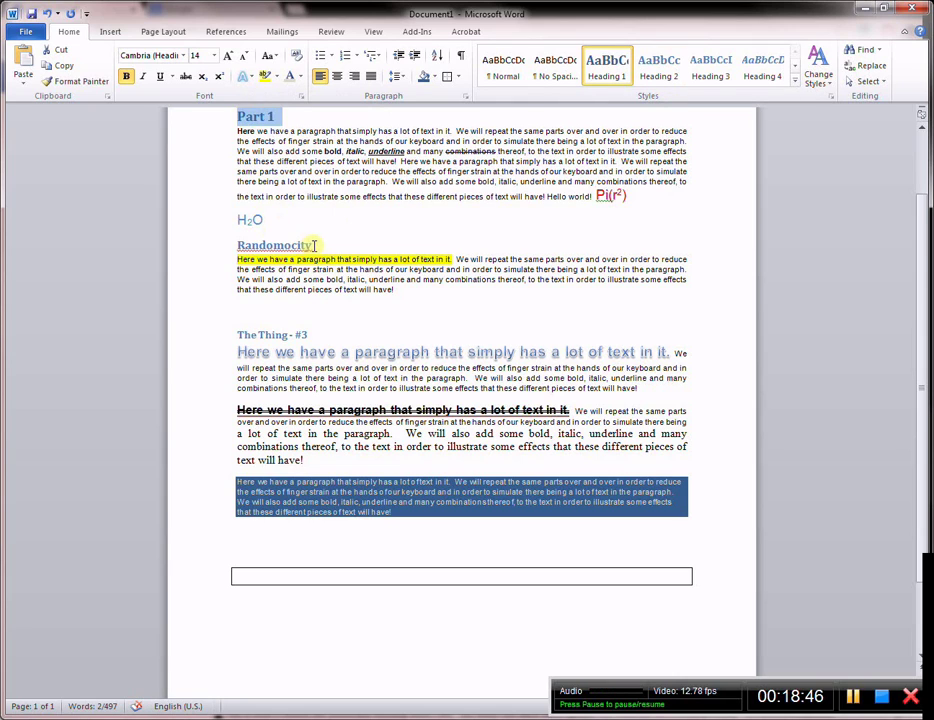
triple_click(254, 246)
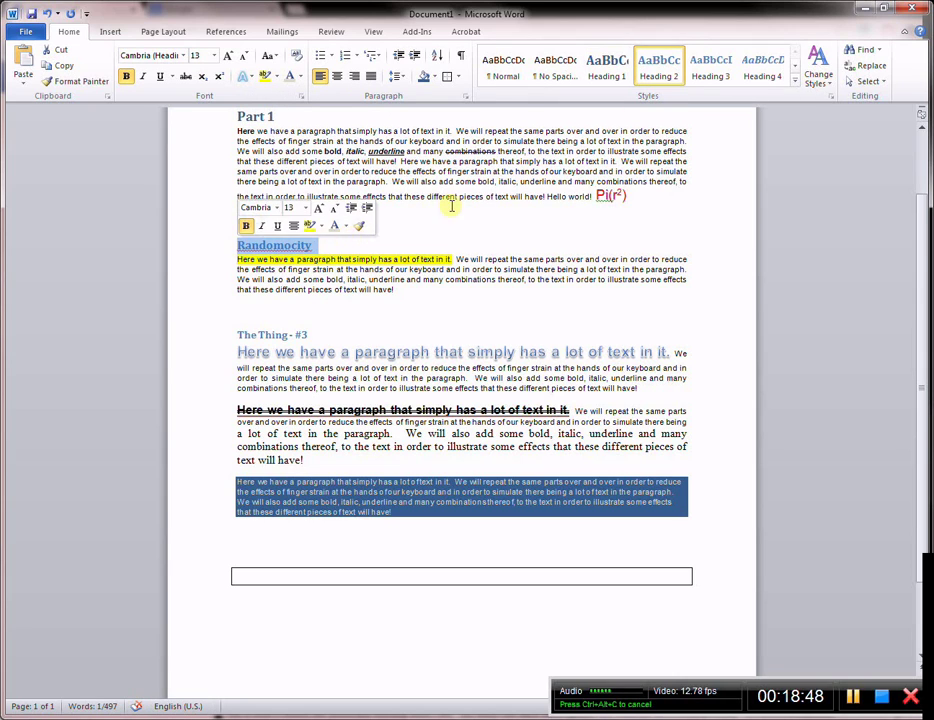
click(666, 80)
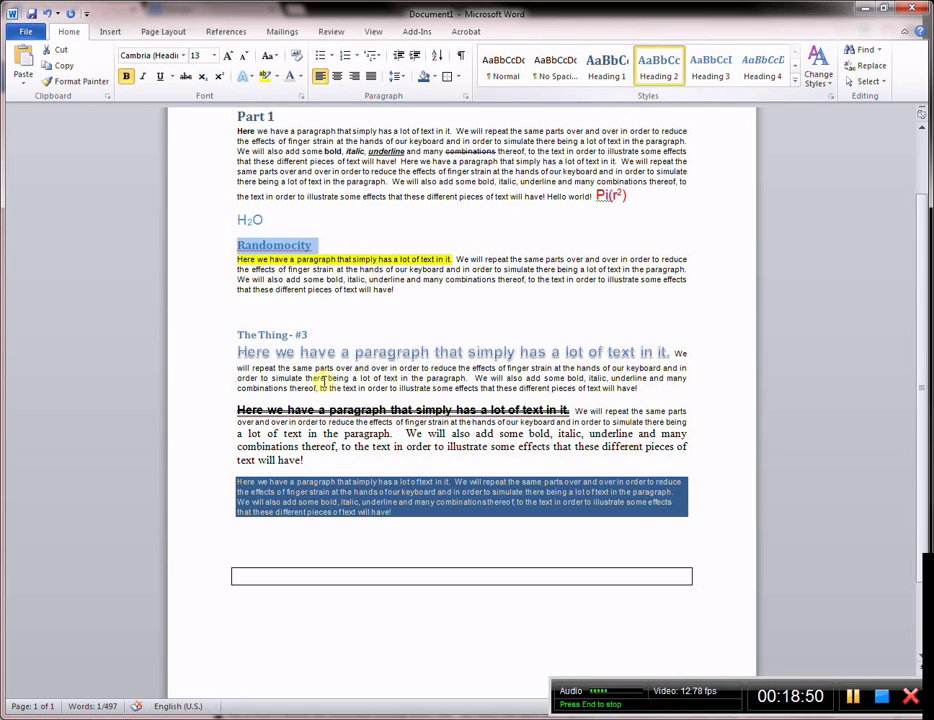
drag(317, 337, 241, 335)
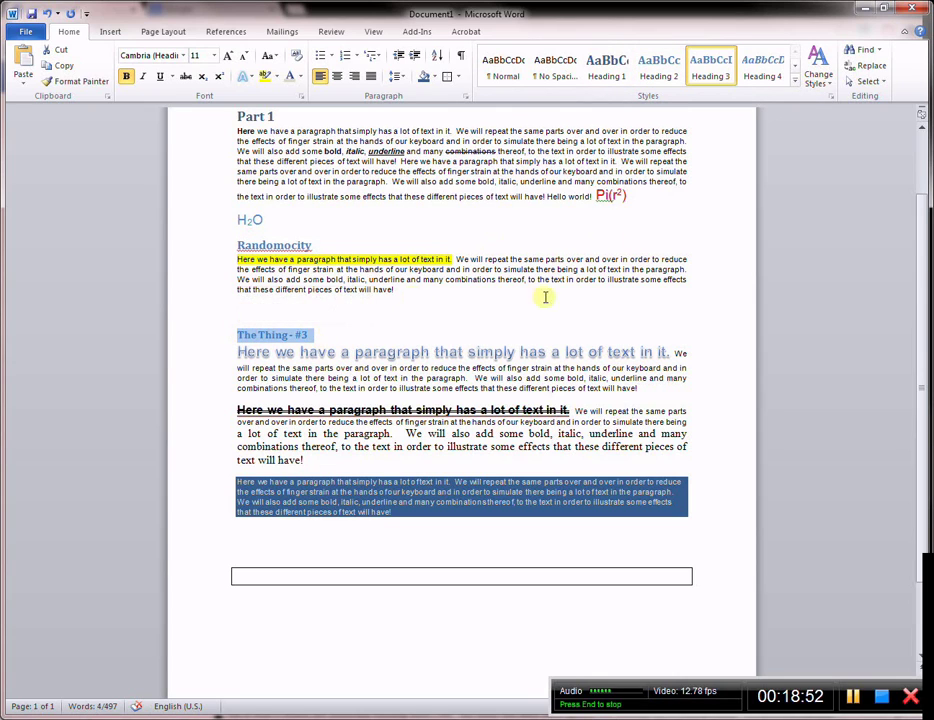
click(718, 72)
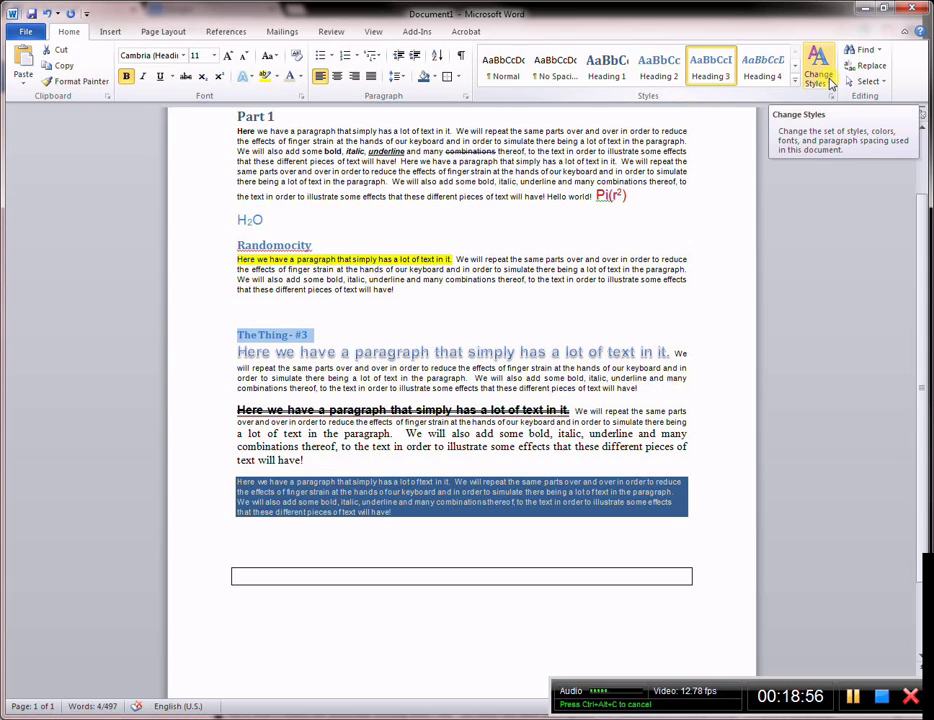
Look through the style set and paragraph spacing options for changing the document's styles, without choosing any.
click(829, 84)
mouse_move(786, 98)
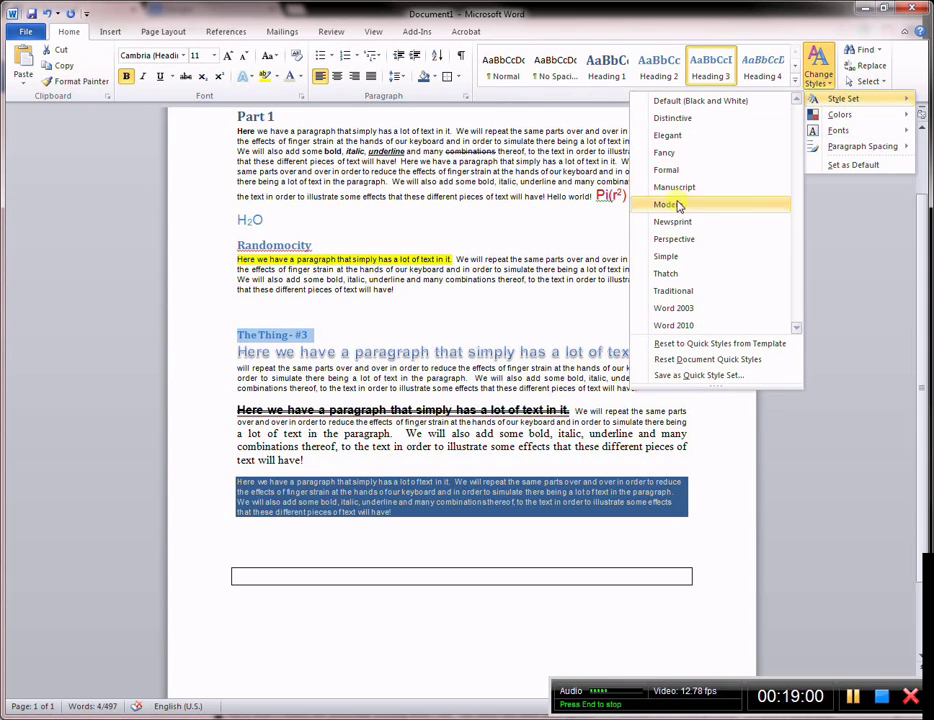
mouse_move(855, 118)
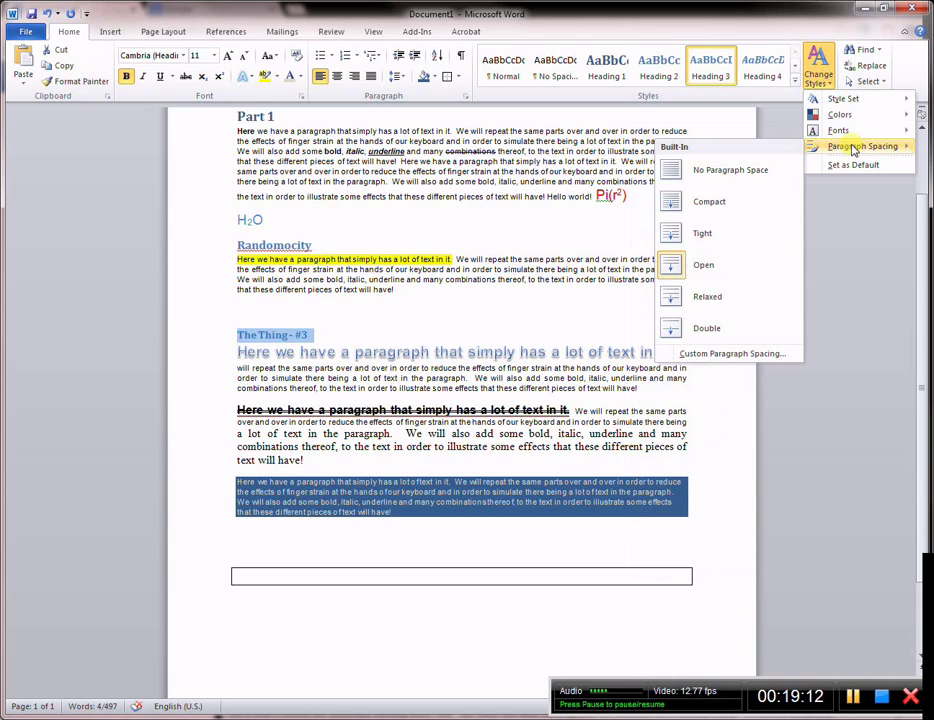
click(908, 63)
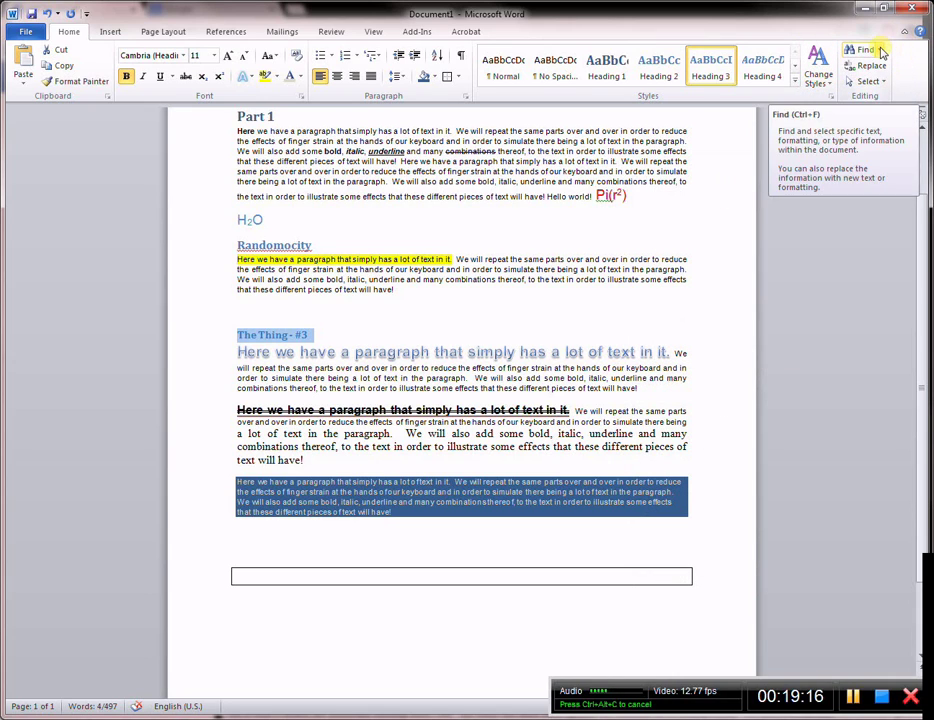
Search the document for "Pi", starting from the beginning of the Part 1 heading.
click(868, 52)
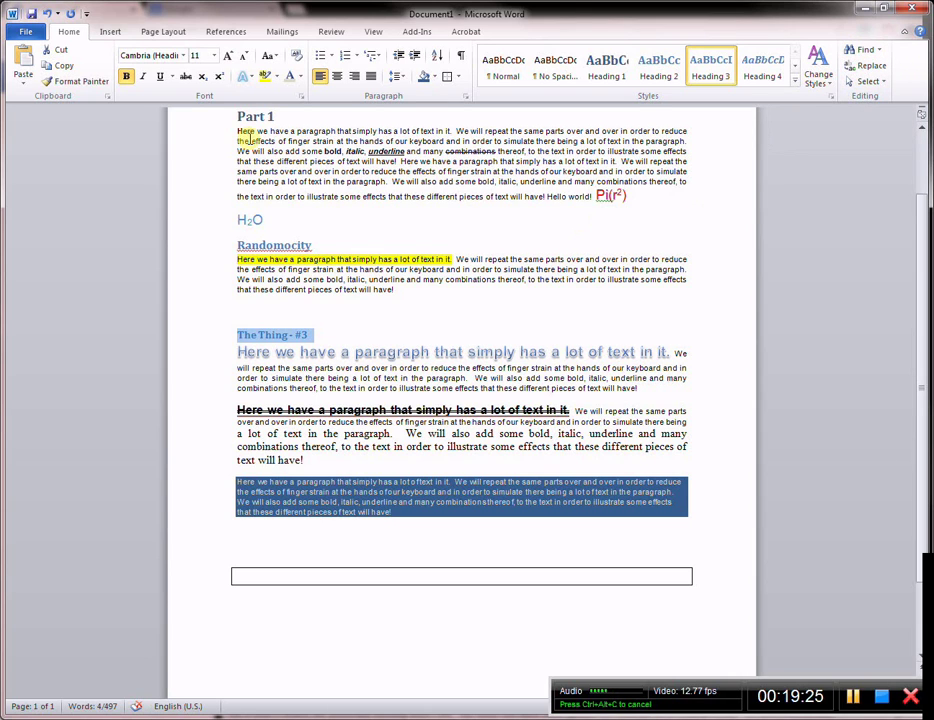
scroll(234, 117, up, 2)
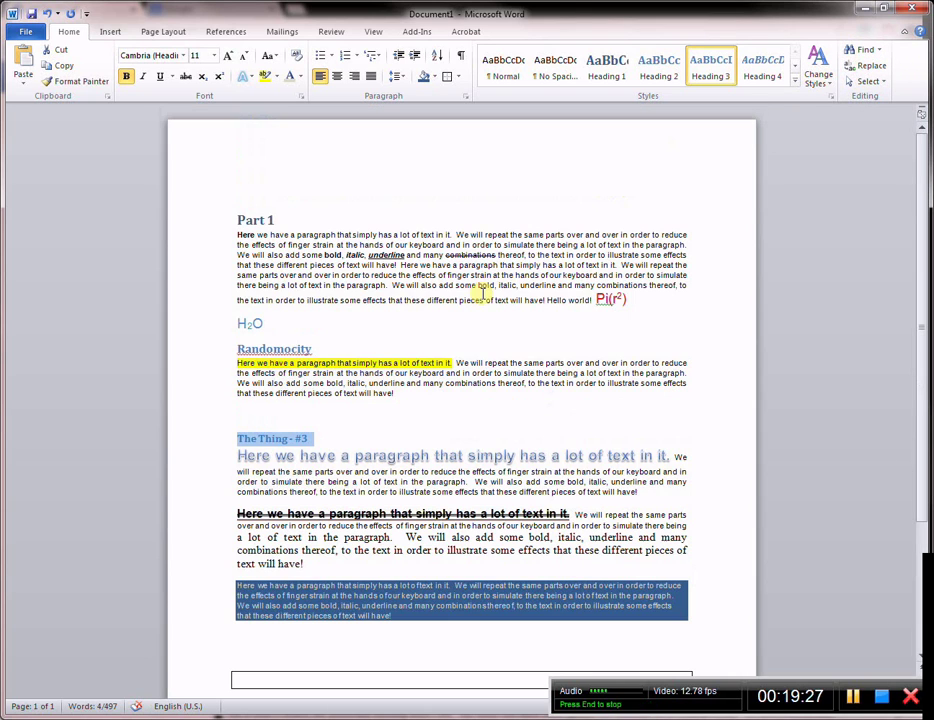
click(236, 218)
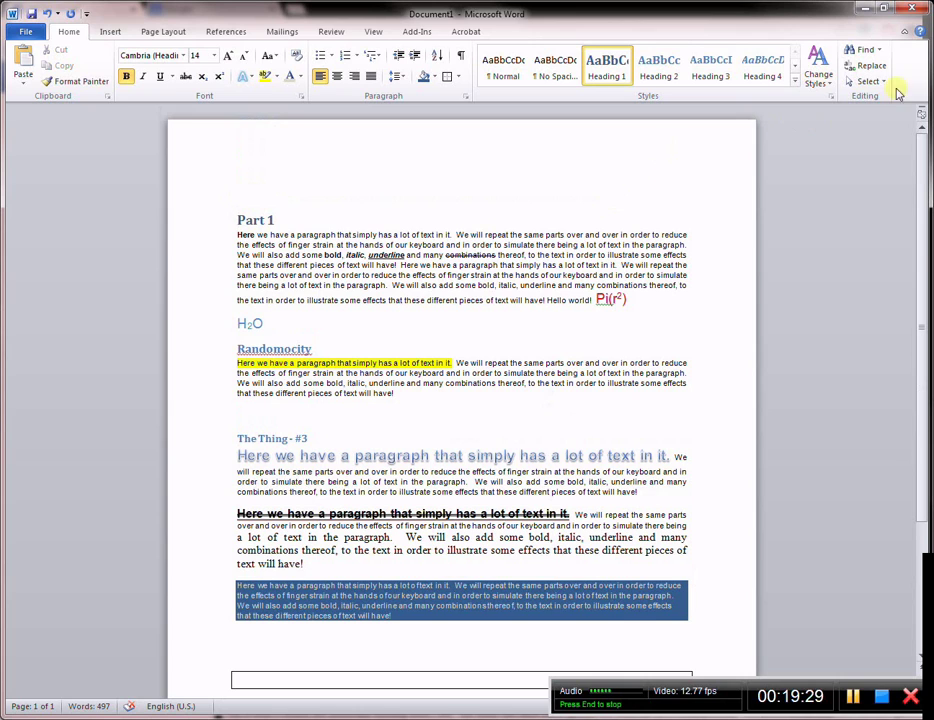
click(862, 50)
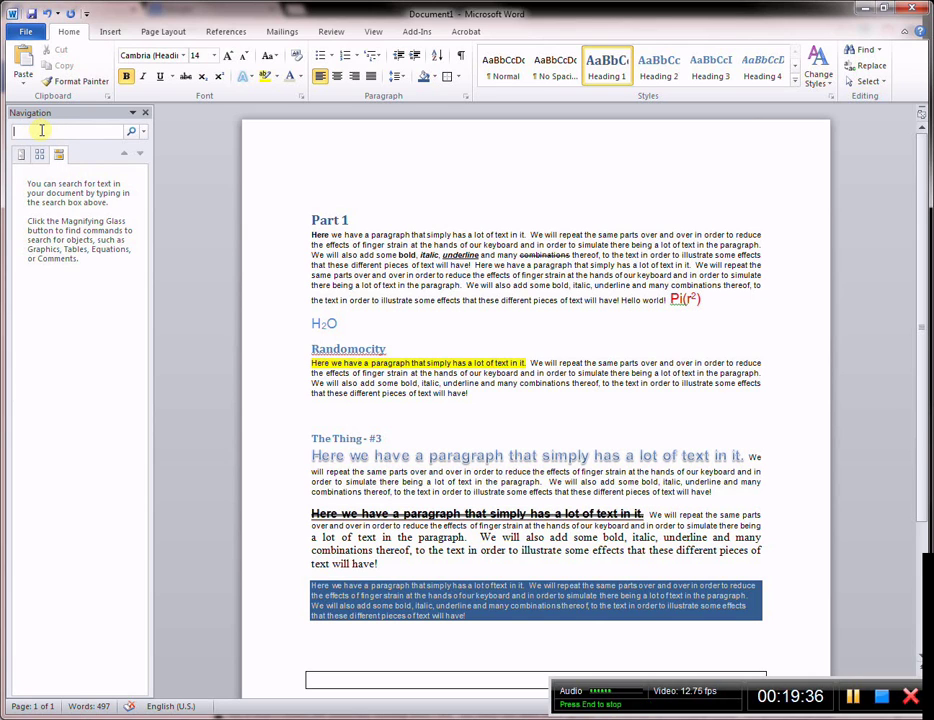
text(Pi)
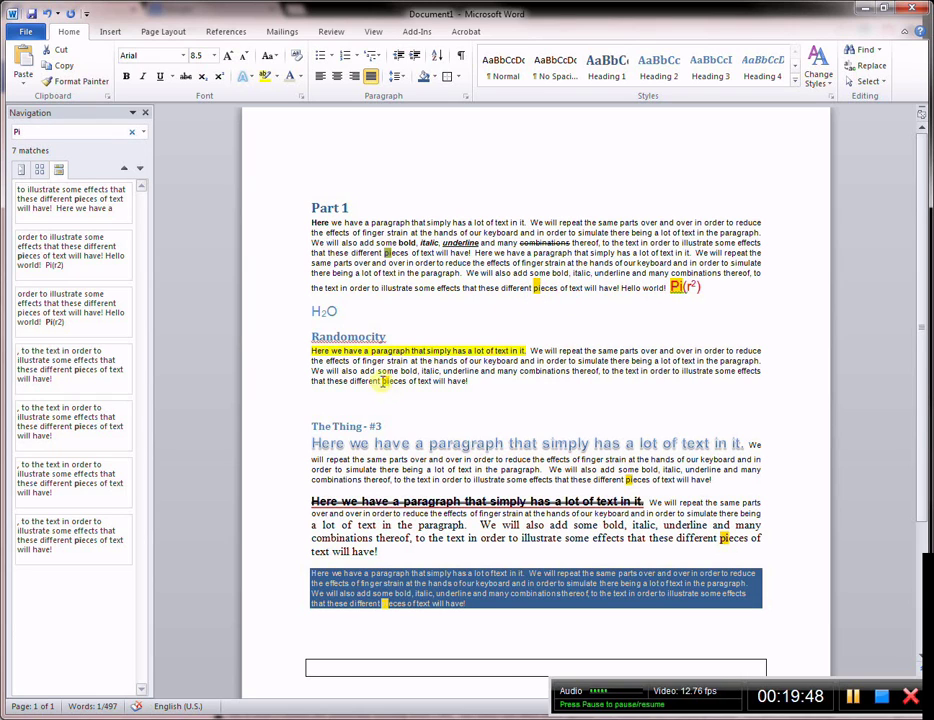
Examine the highlighted "Pi" matches in the text and step through the results from the first to the fourth.
drag(379, 381, 398, 394)
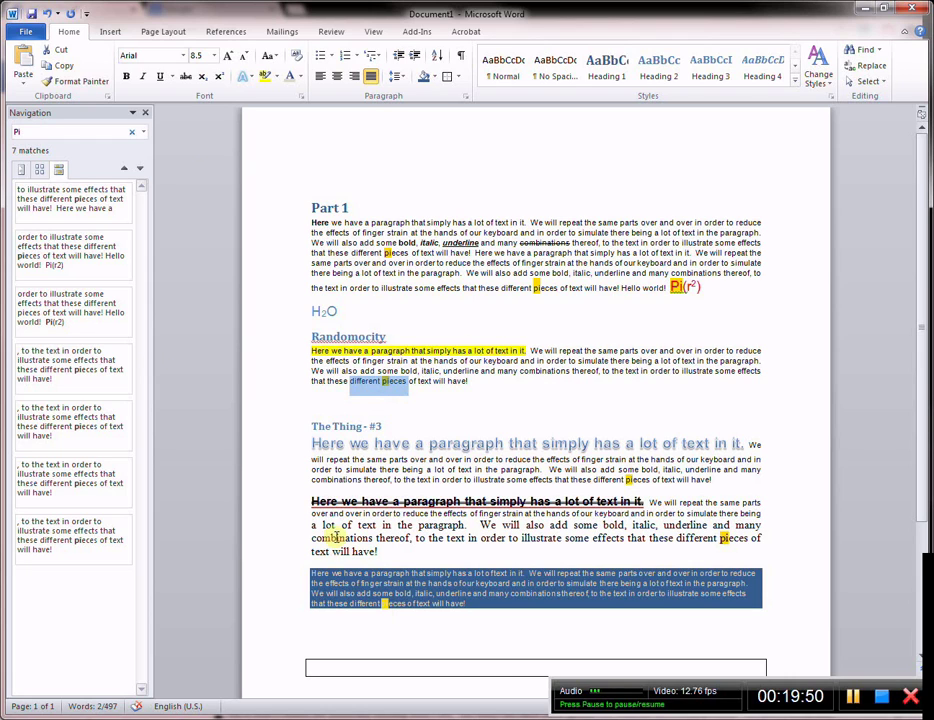
click(697, 286)
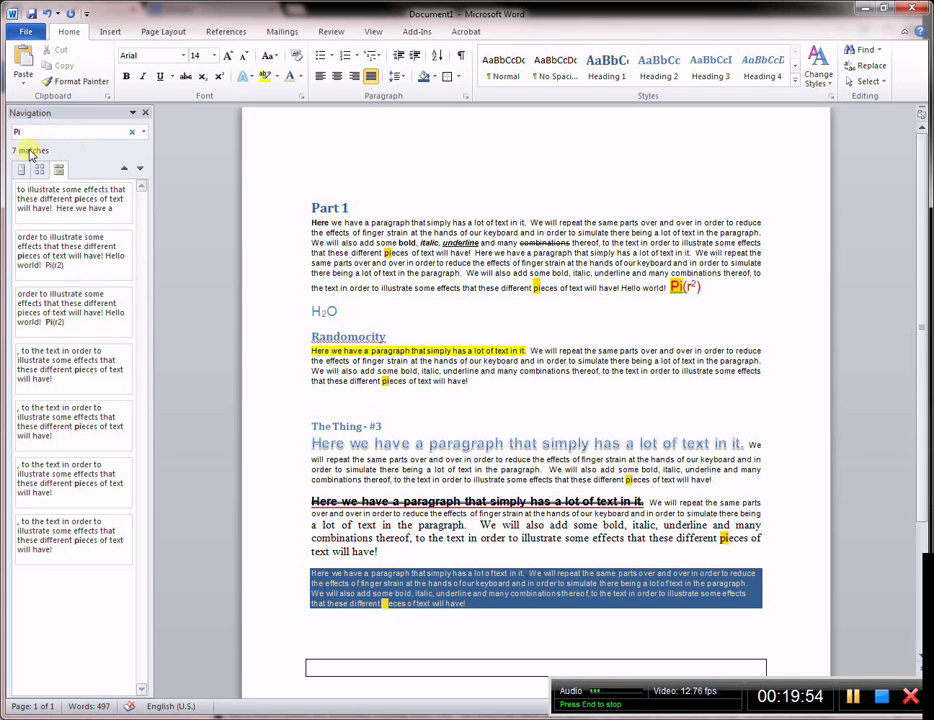
click(65, 194)
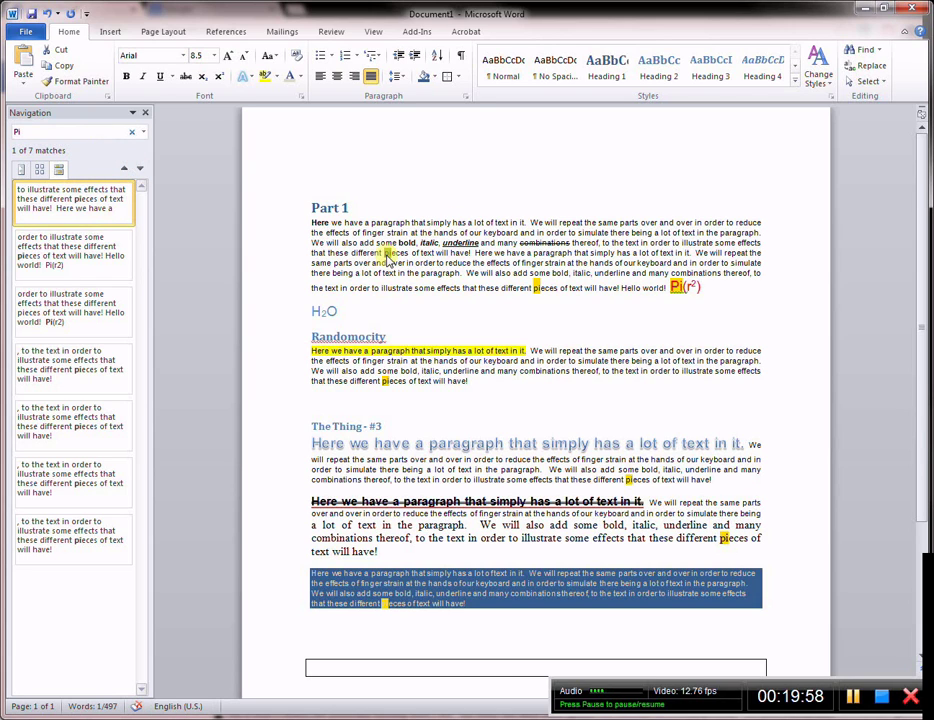
click(141, 170)
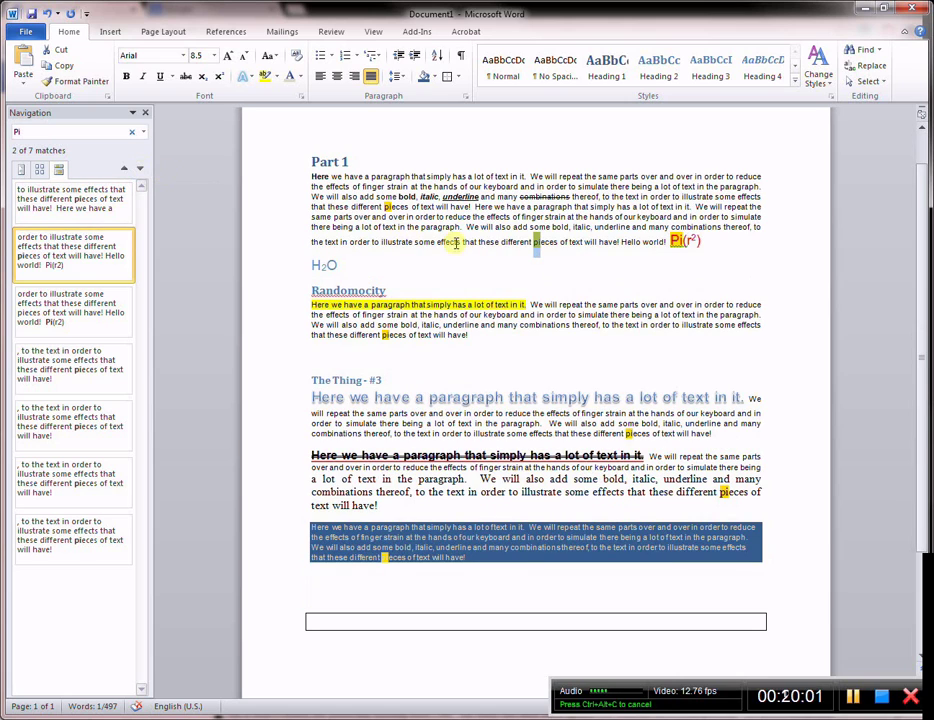
click(142, 170)
click(142, 170)
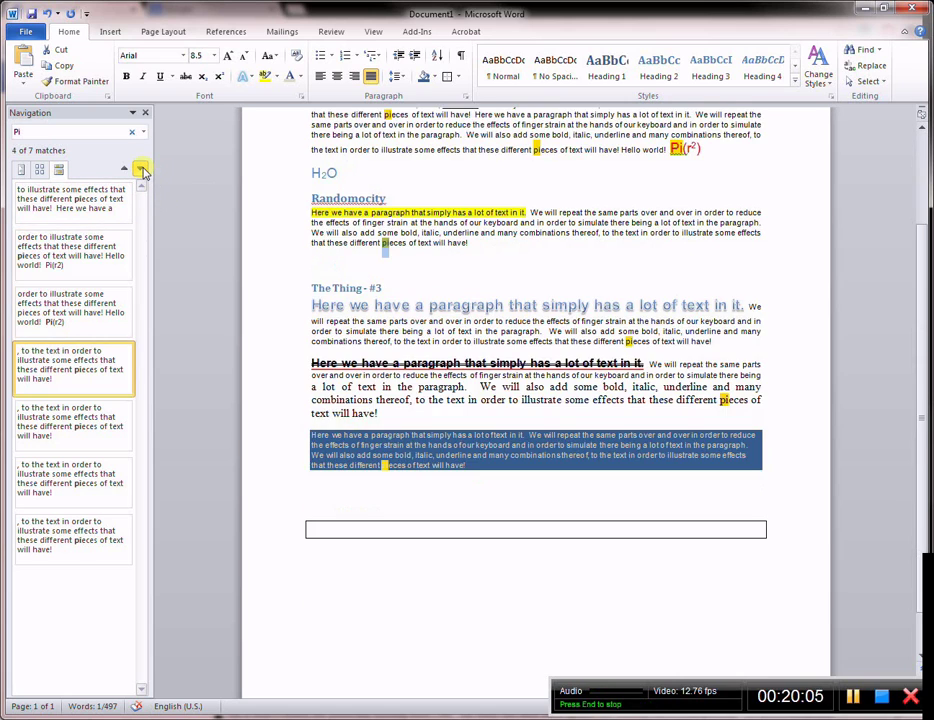
Set up replacing "pi" with "Pie" and replace only the occurrence in the paragraph under "The Thing - #3".
click(871, 66)
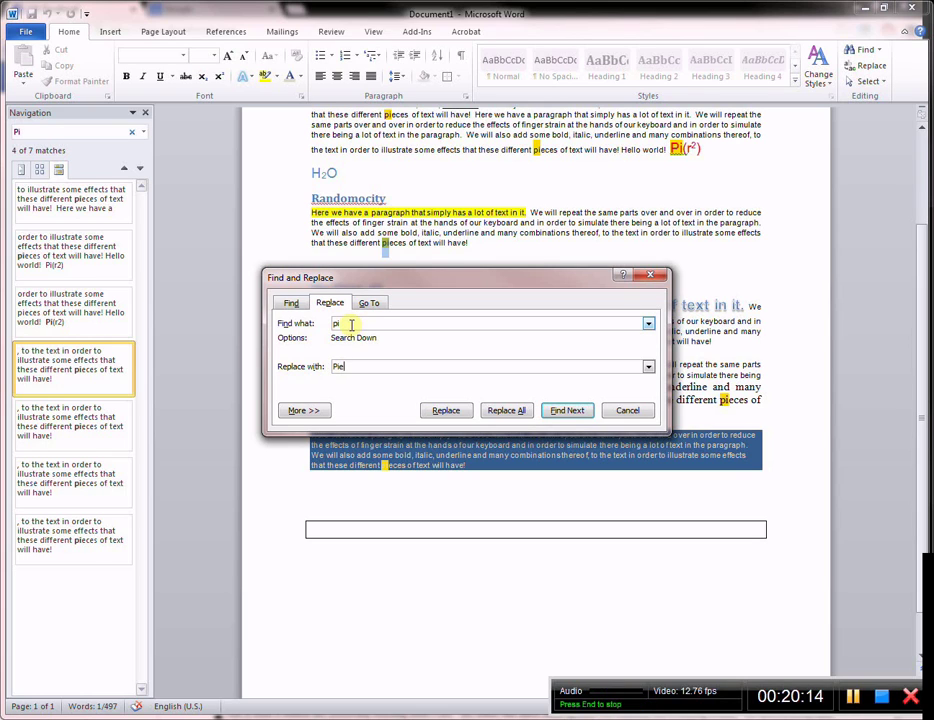
click(567, 410)
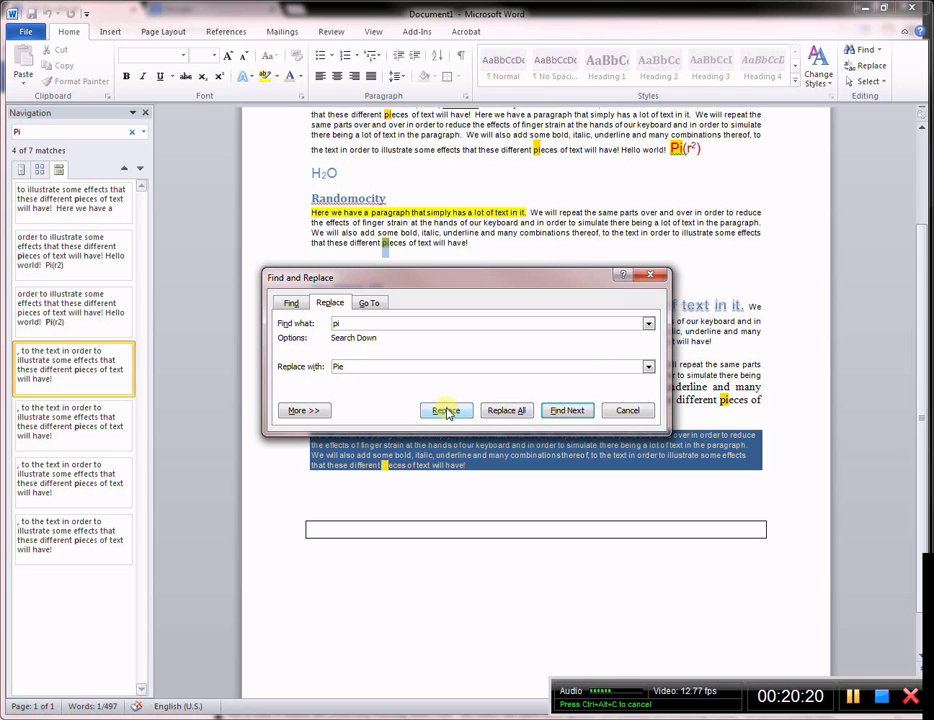
click(506, 411)
click(575, 415)
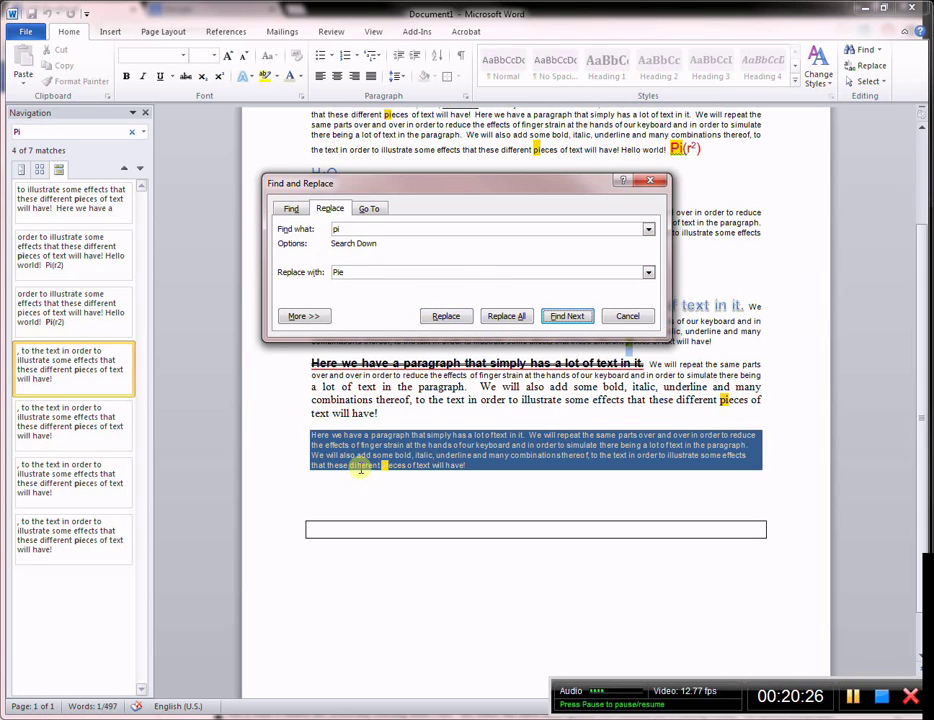
drag(518, 182, 508, 128)
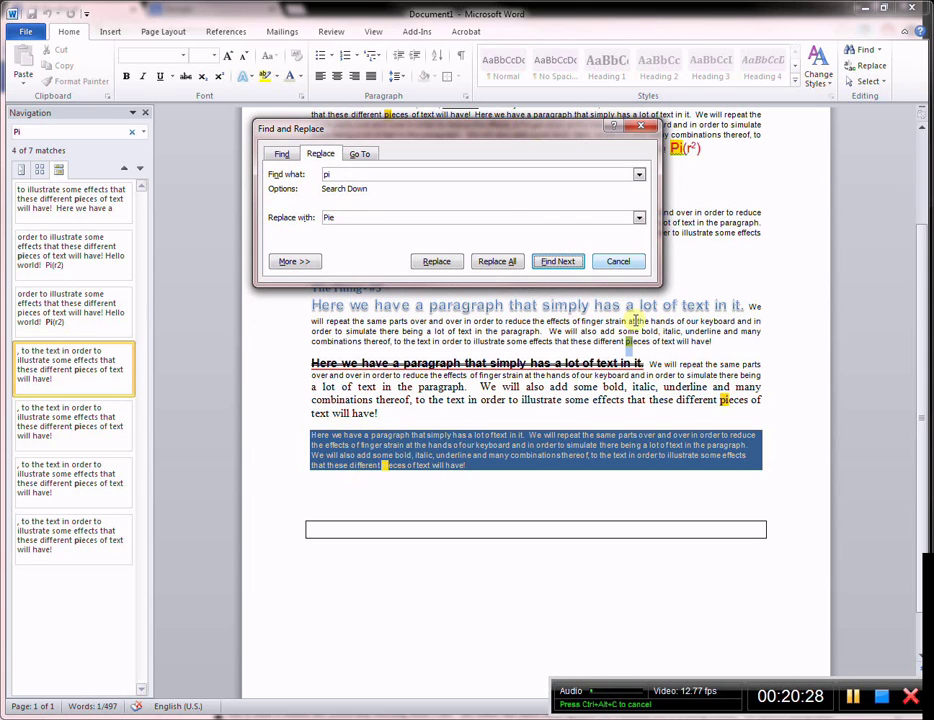
click(436, 263)
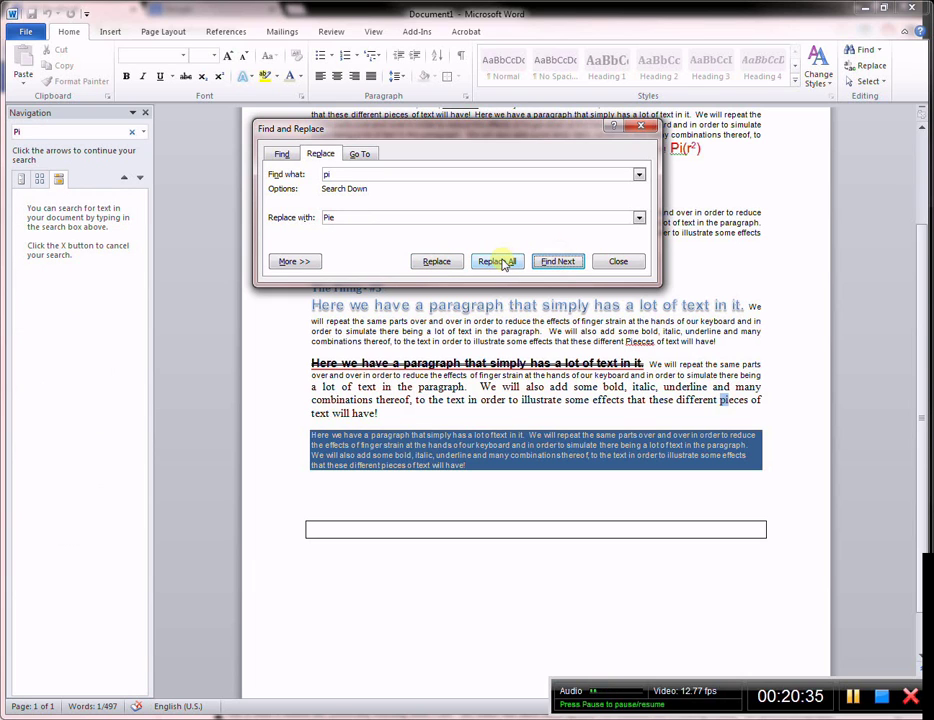
Replace all remaining occurrences of "pi" with "Pie", continuing from the document's beginning, and close Find and Replace.
click(497, 261)
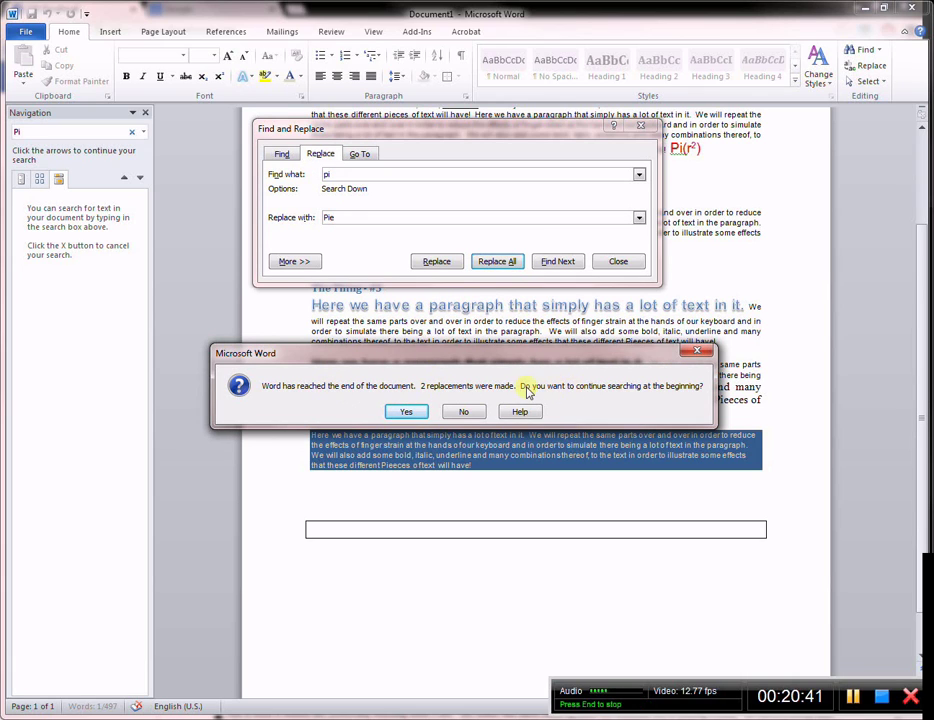
click(406, 411)
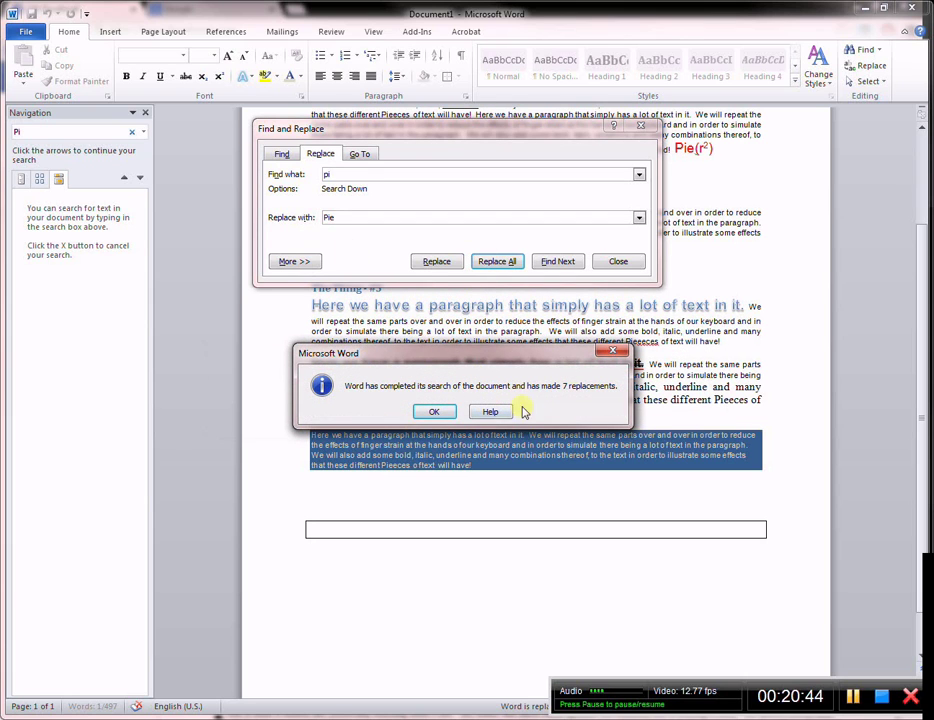
click(434, 412)
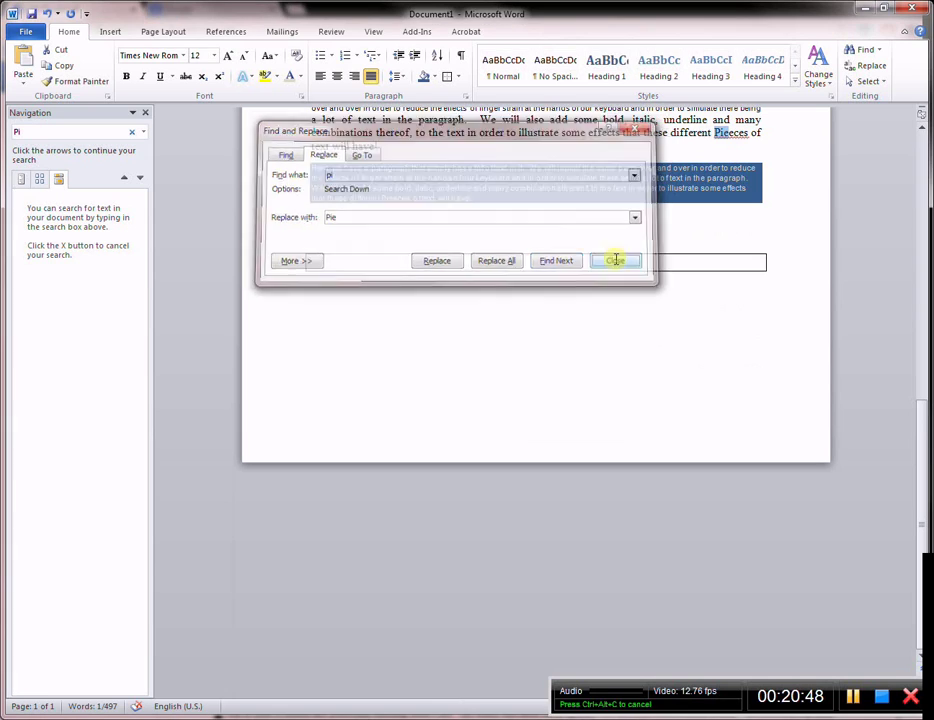
click(618, 262)
scroll(771, 359, up, 4)
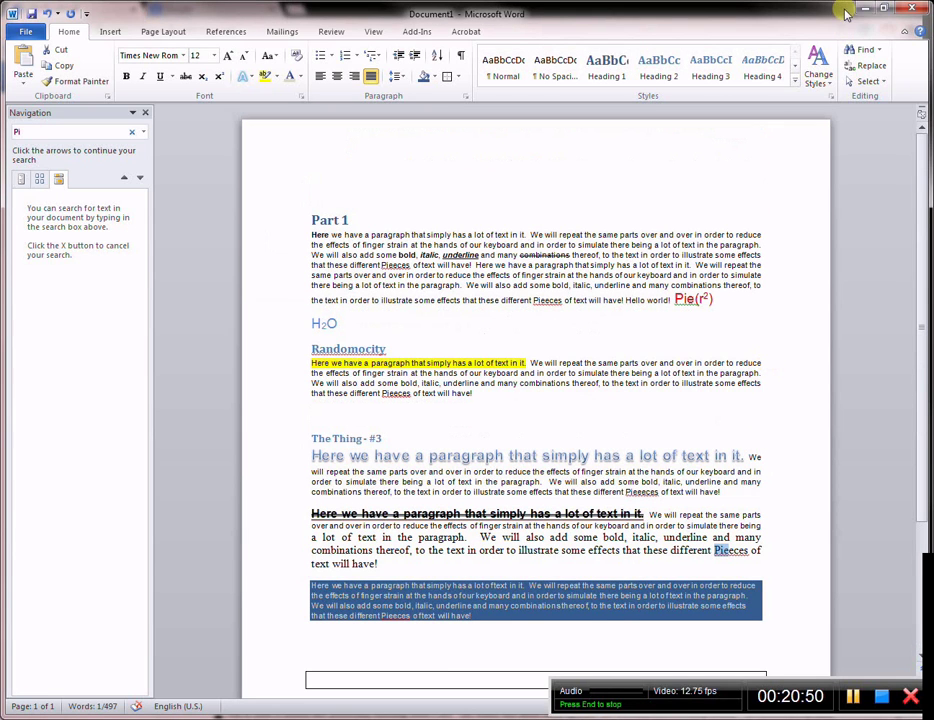
Select the entire document's contents and turn on the Select Objects mode.
click(868, 82)
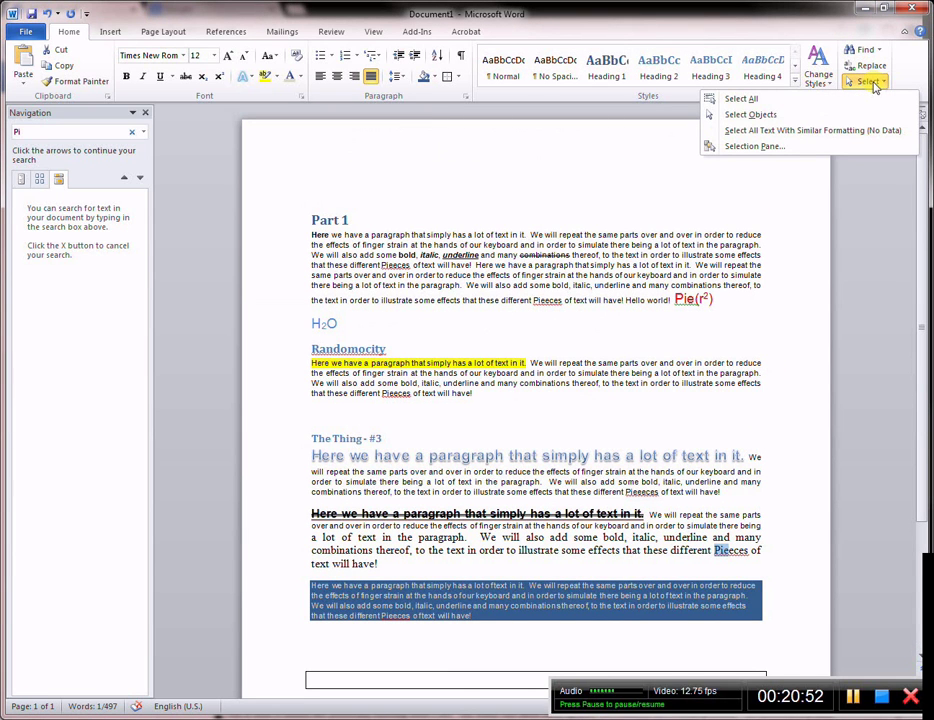
click(745, 102)
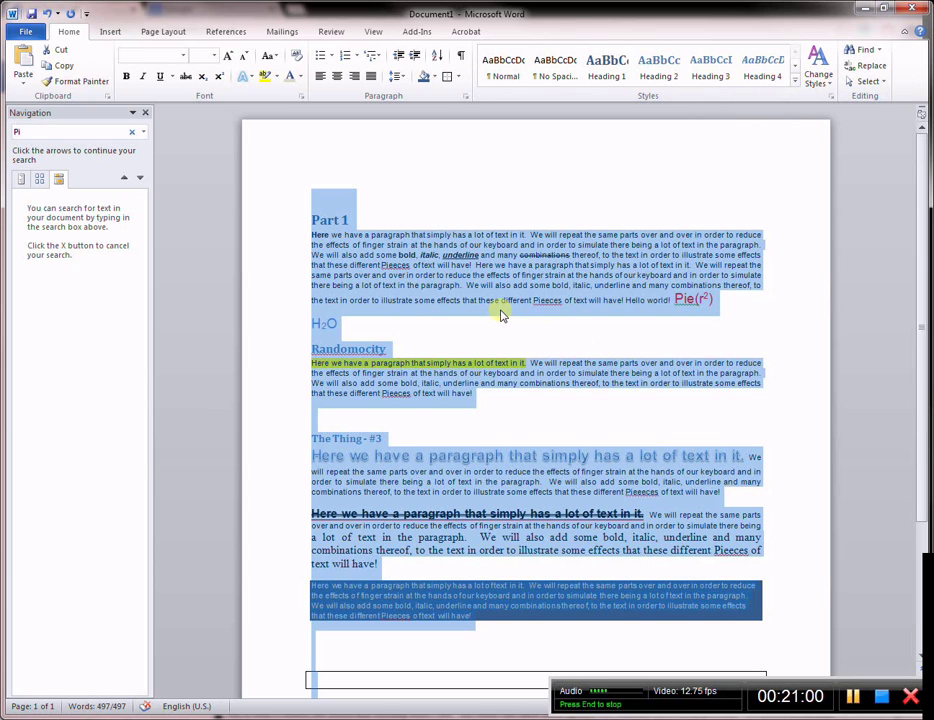
click(867, 82)
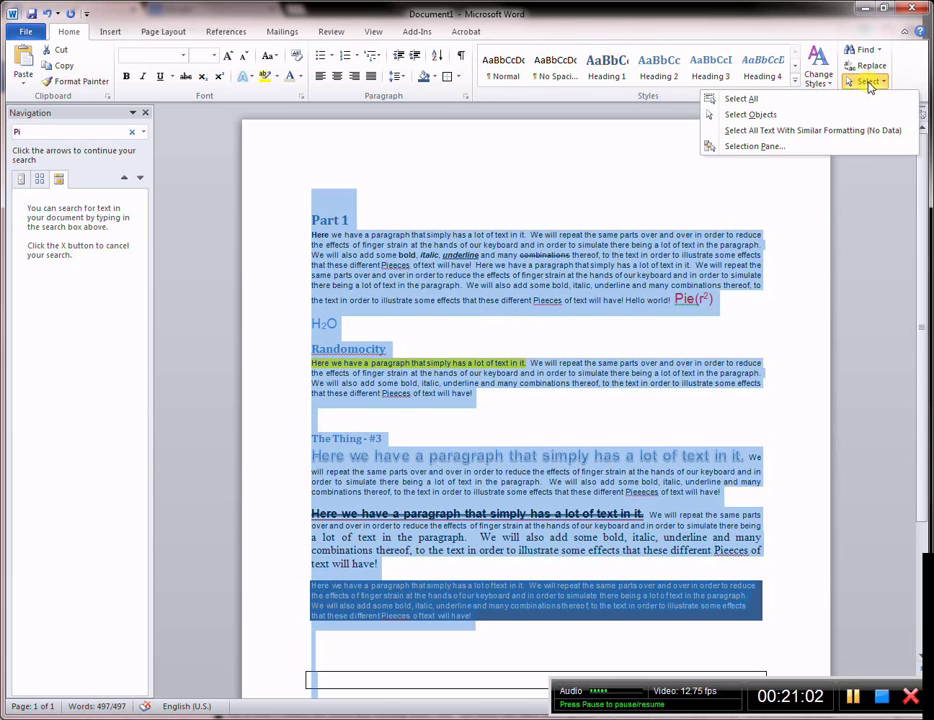
click(780, 117)
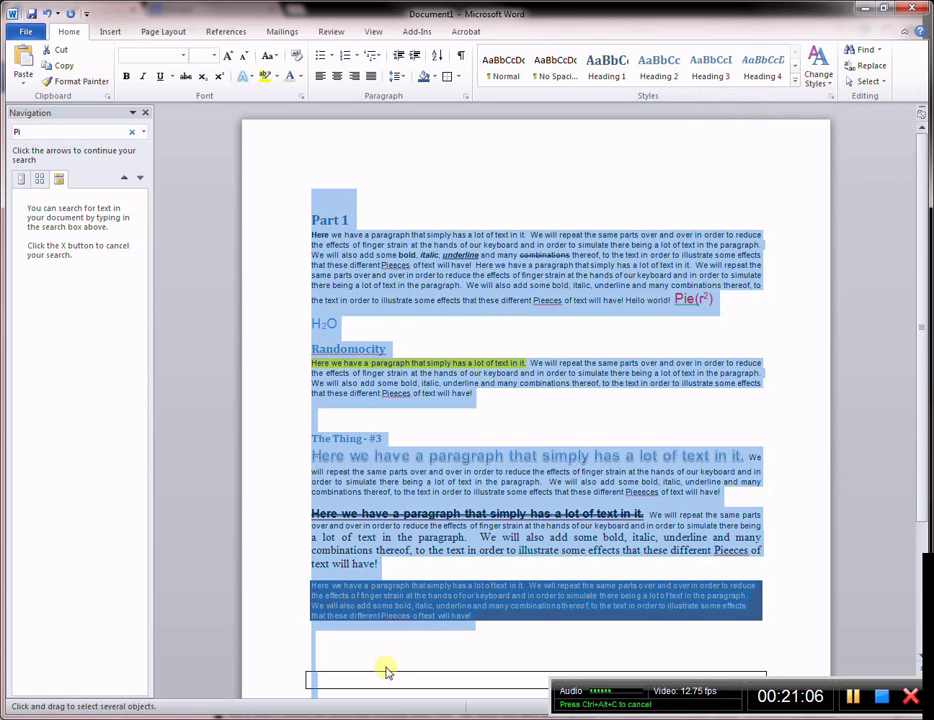
Check the Selection Pane for shapes on this page and close it.
click(866, 81)
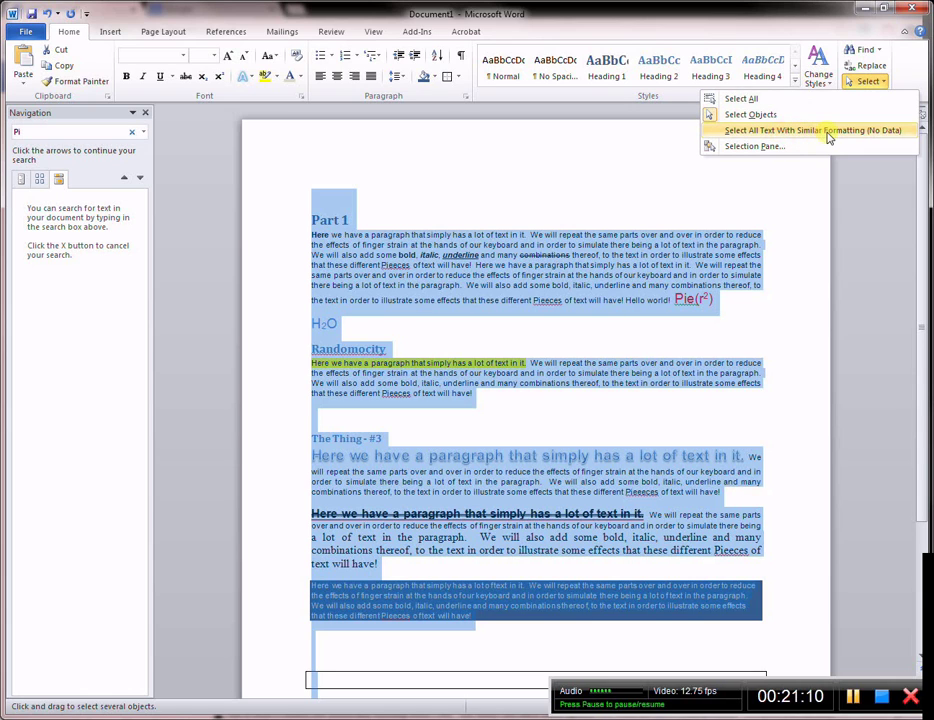
click(767, 147)
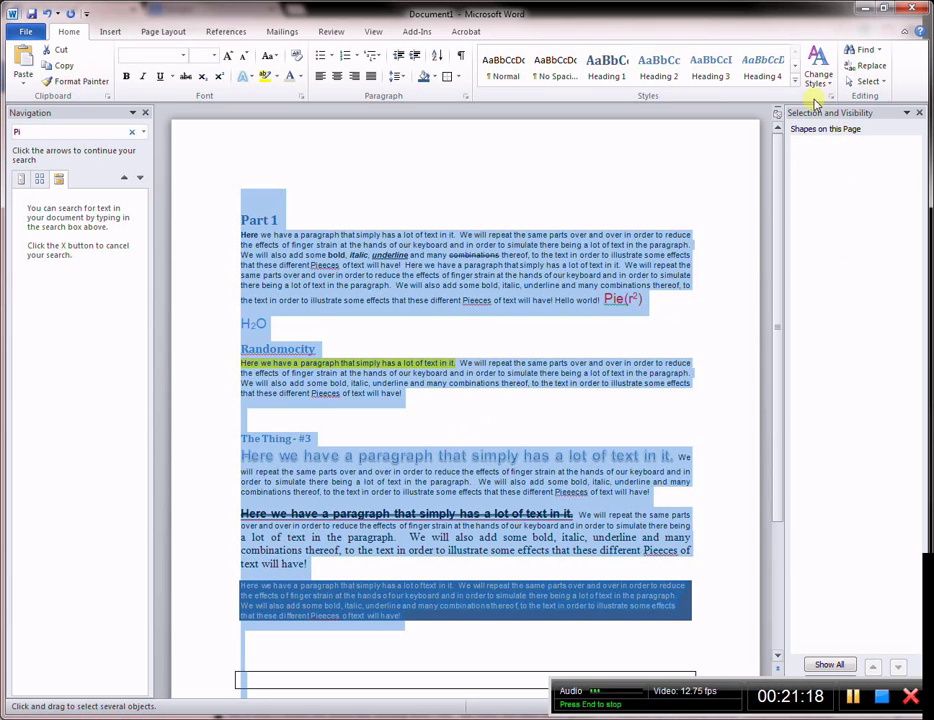
click(920, 114)
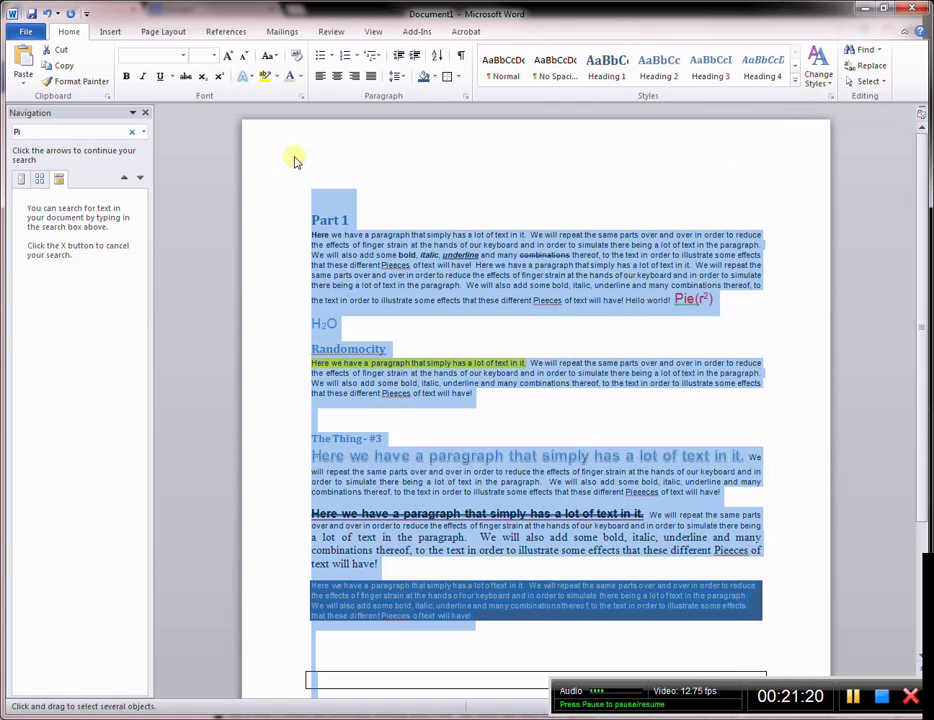